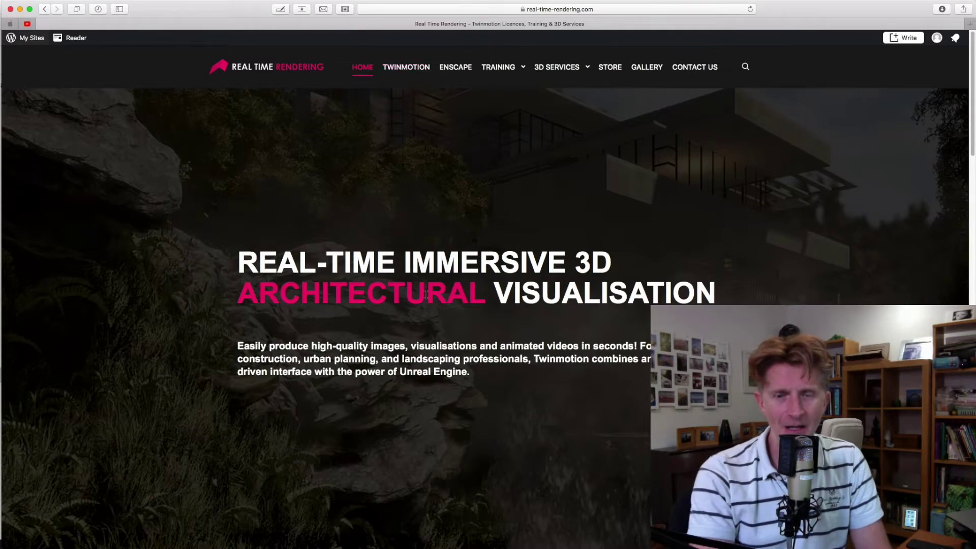
# Step: Browse the Real Time Rendering home page, then go to its Twinmotion 2020 page
pyautogui.scroll(-1, 526, 292)
pyautogui.scroll(-4, 640, 289)
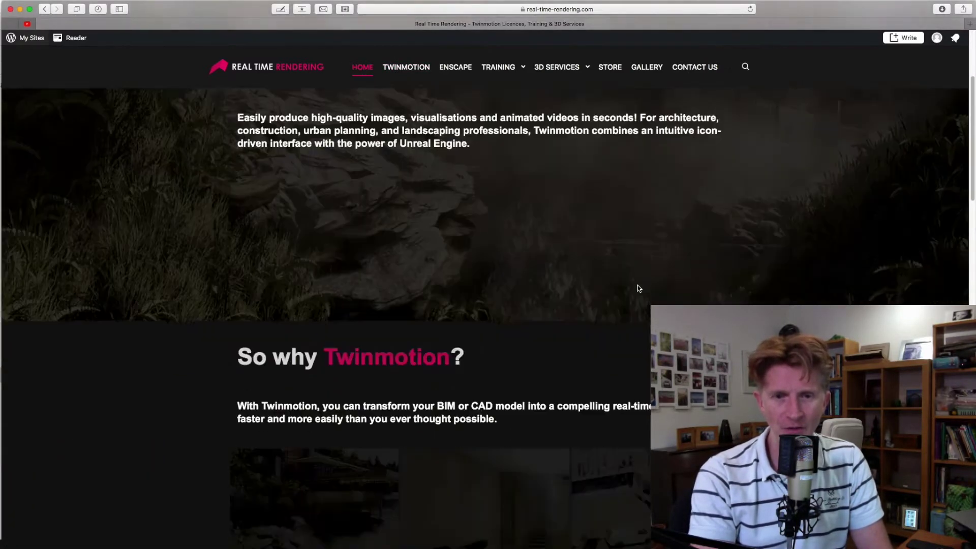
pyautogui.scroll(-3, 639, 289)
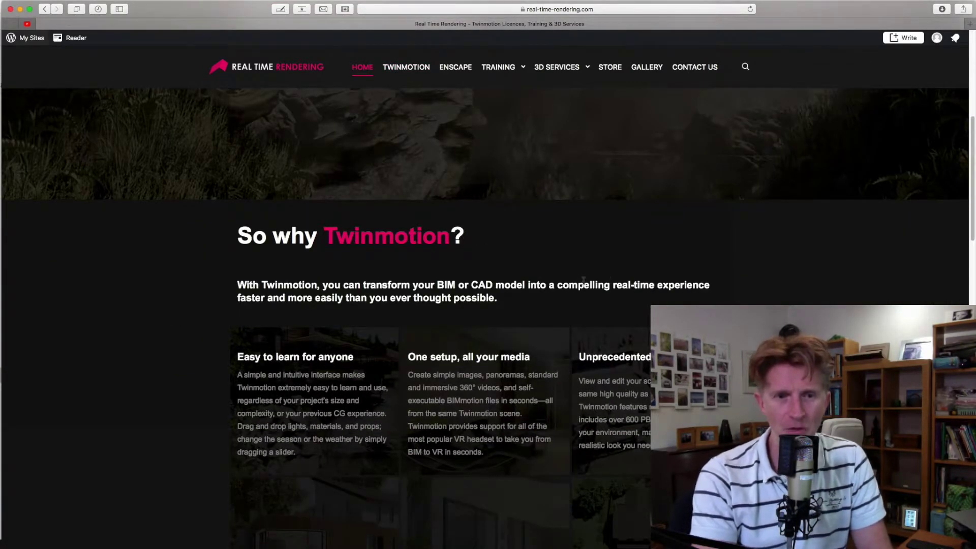
pyautogui.scroll(-1, 592, 280)
pyautogui.scroll(-5, 636, 276)
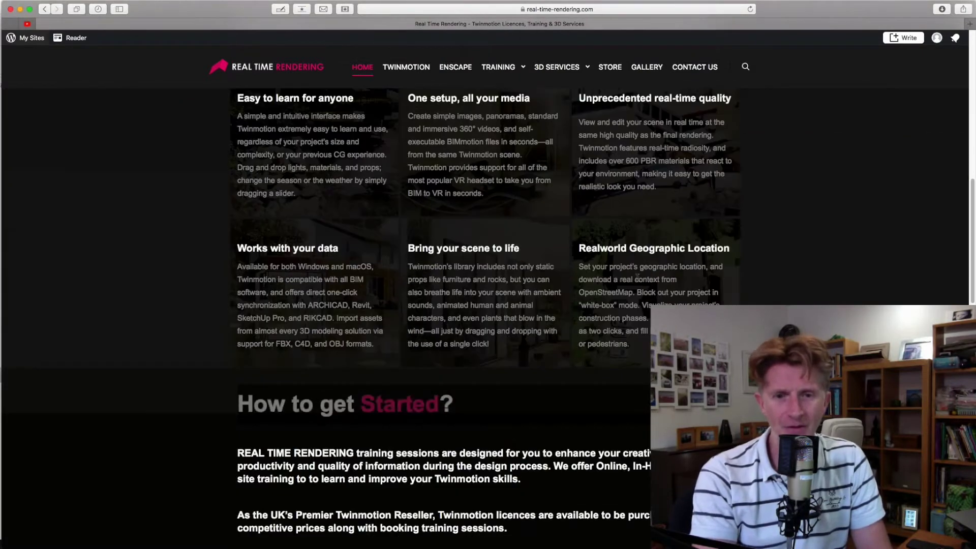
pyautogui.scroll(-5, 636, 279)
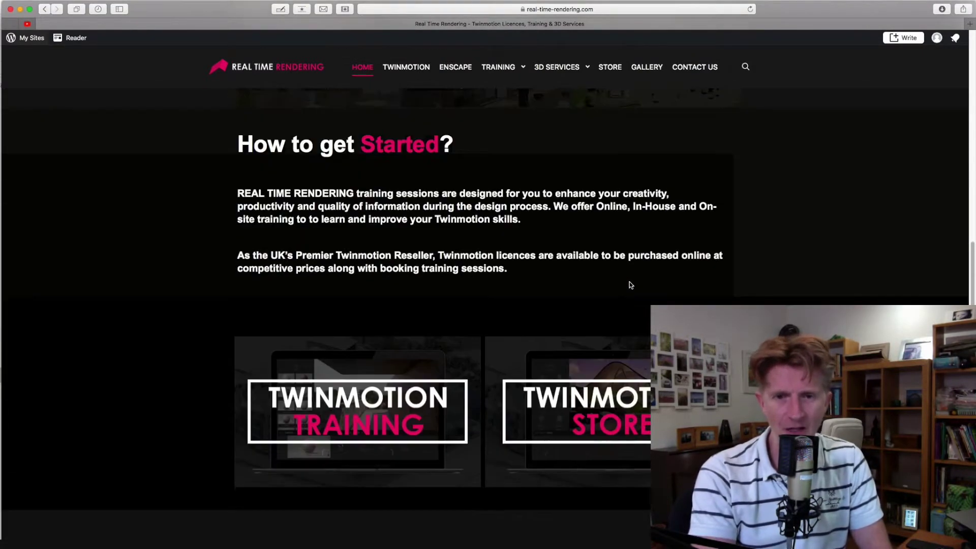
pyautogui.scroll(-3, 629, 284)
pyautogui.scroll(-1, 628, 287)
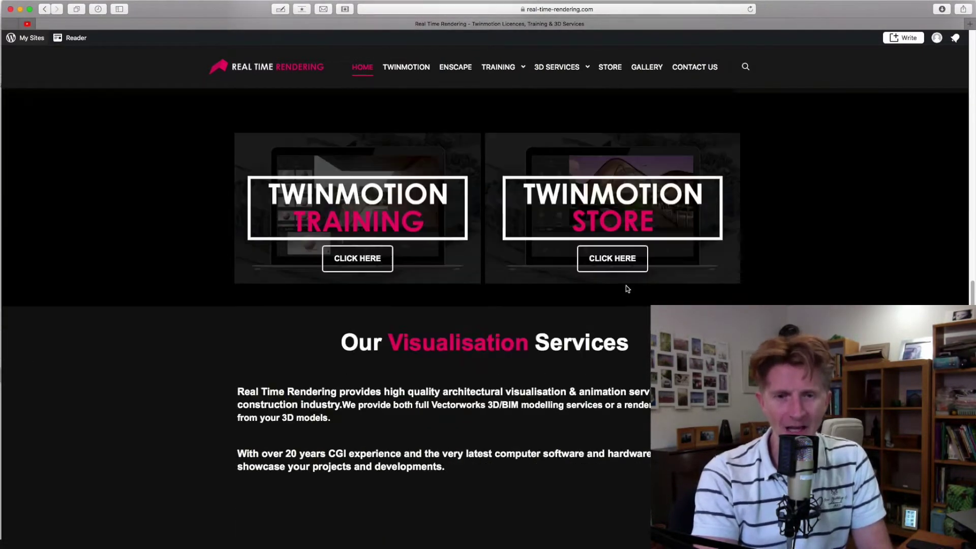
pyautogui.scroll(-2, 628, 287)
pyautogui.scroll(9, 569, 281)
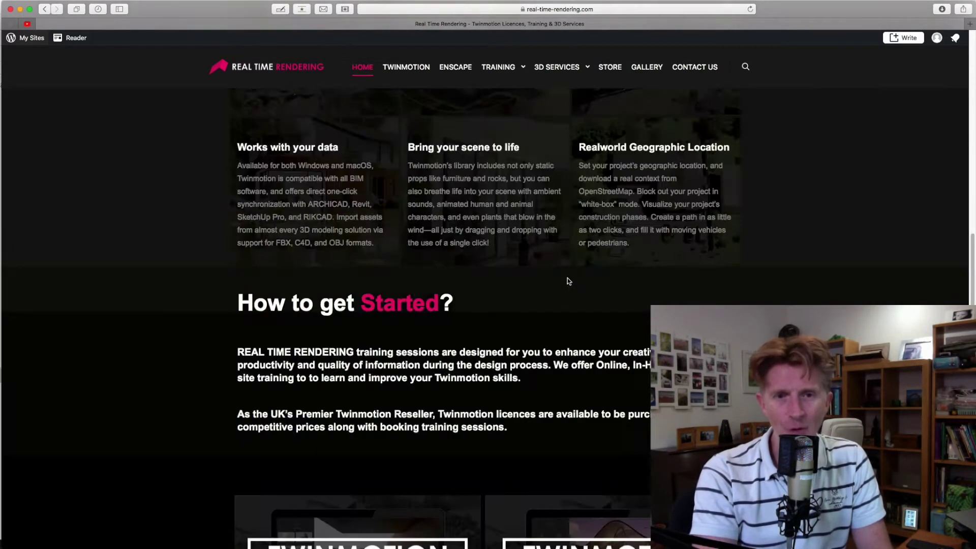
pyautogui.scroll(10, 569, 281)
pyautogui.click(401, 70)
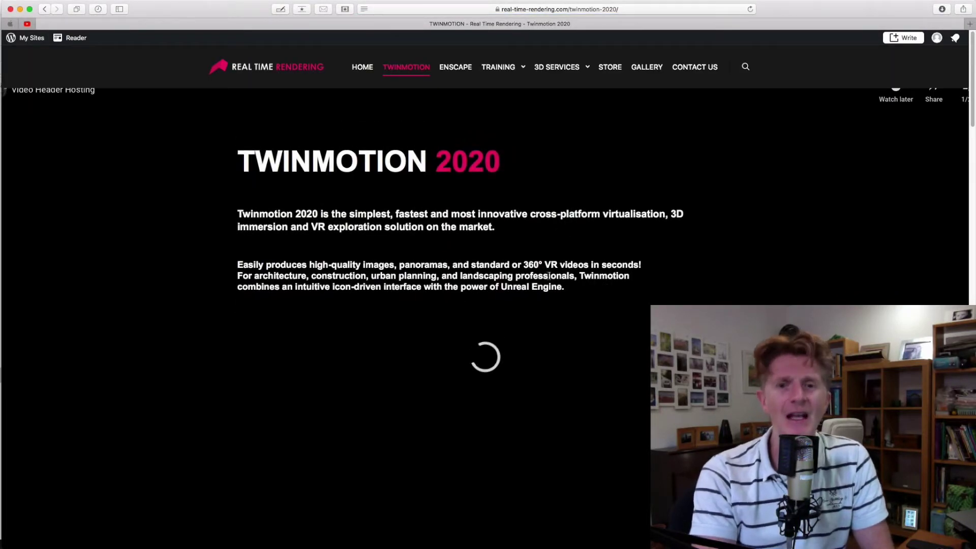
# Step: Scroll down the Twinmotion 2020 page to the Twinmotion Training tile
pyautogui.scroll(-2, 550, 274)
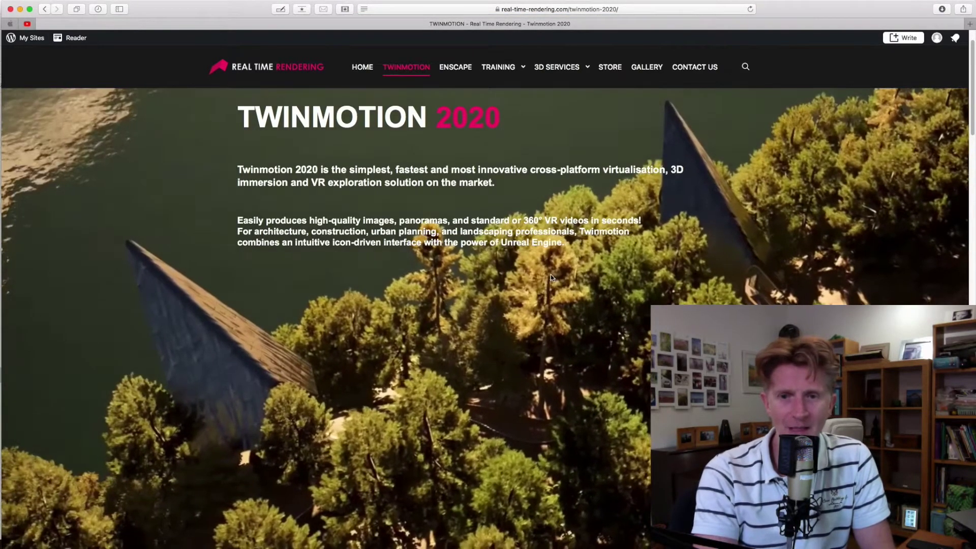
pyautogui.scroll(-3, 552, 277)
pyautogui.scroll(-10, 559, 282)
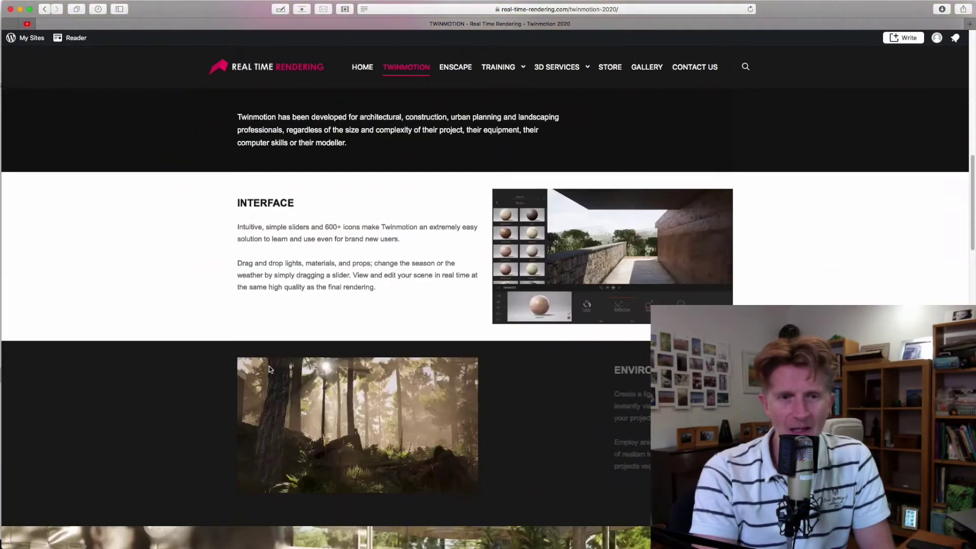
pyautogui.scroll(-12, 543, 445)
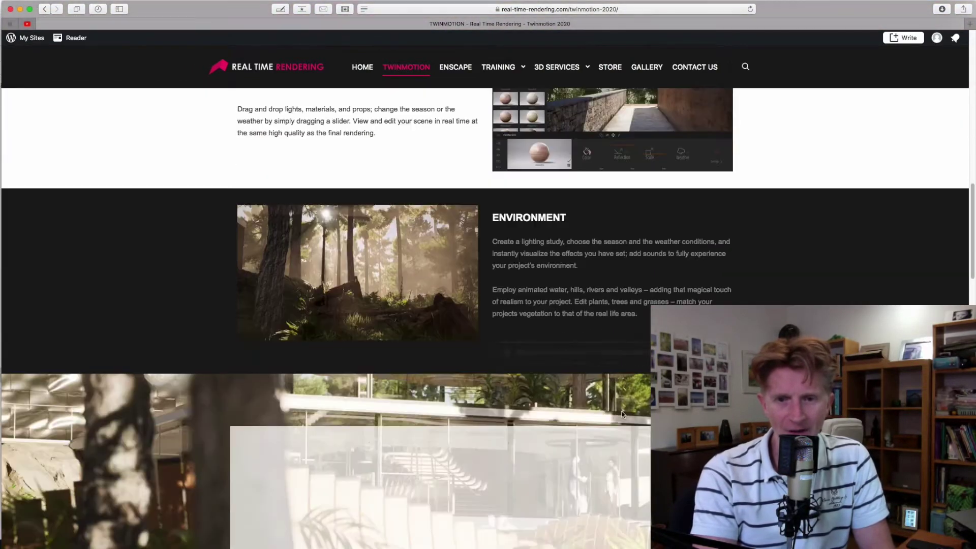
pyautogui.scroll(-4, 352, 285)
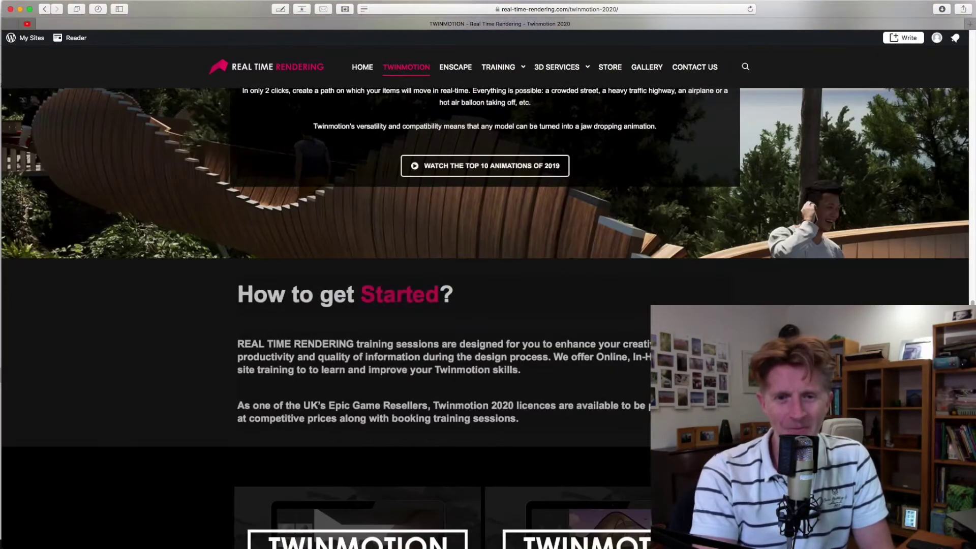
pyautogui.scroll(-5, 352, 285)
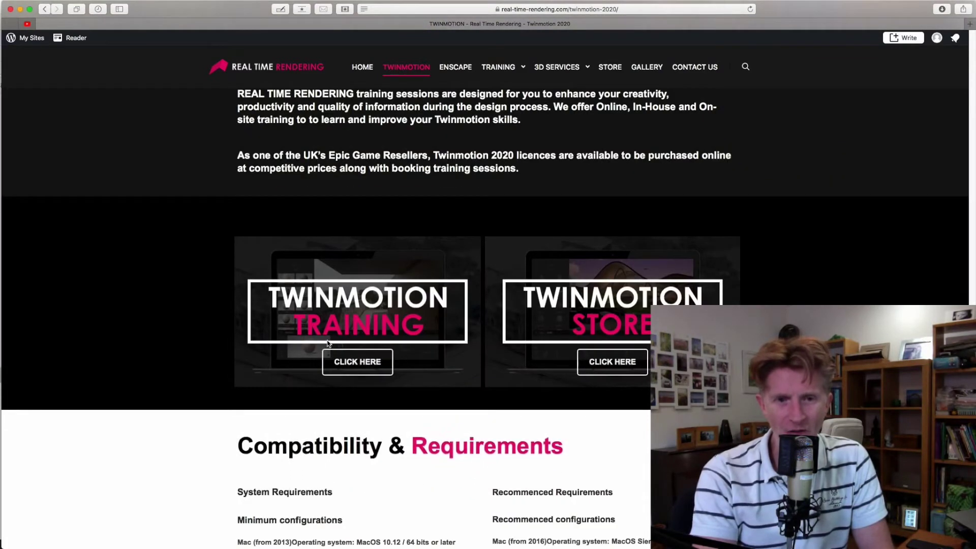
pyautogui.scroll(-1, 527, 311)
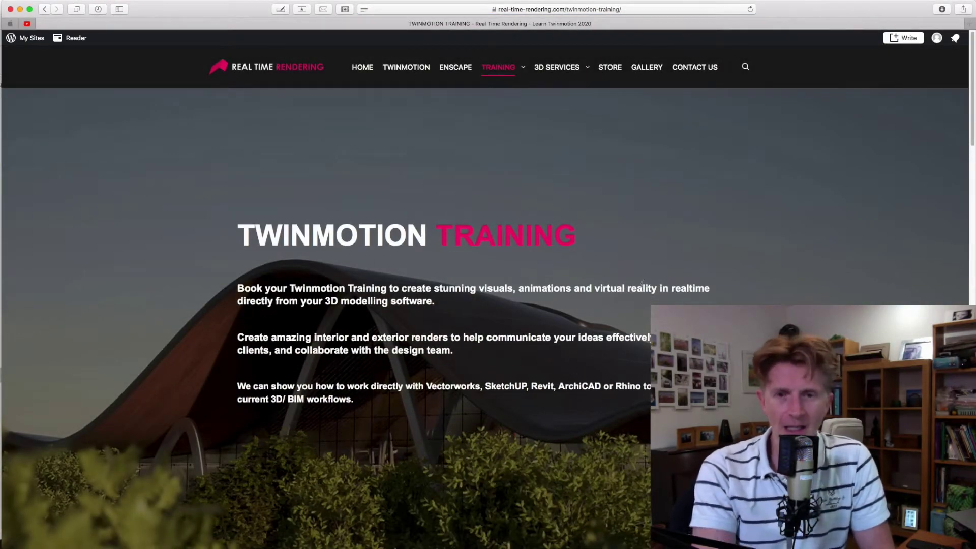
# Step: Browse the training and store pages, then open the 12 Part Training Video Series product
pyautogui.scroll(-10, 633, 286)
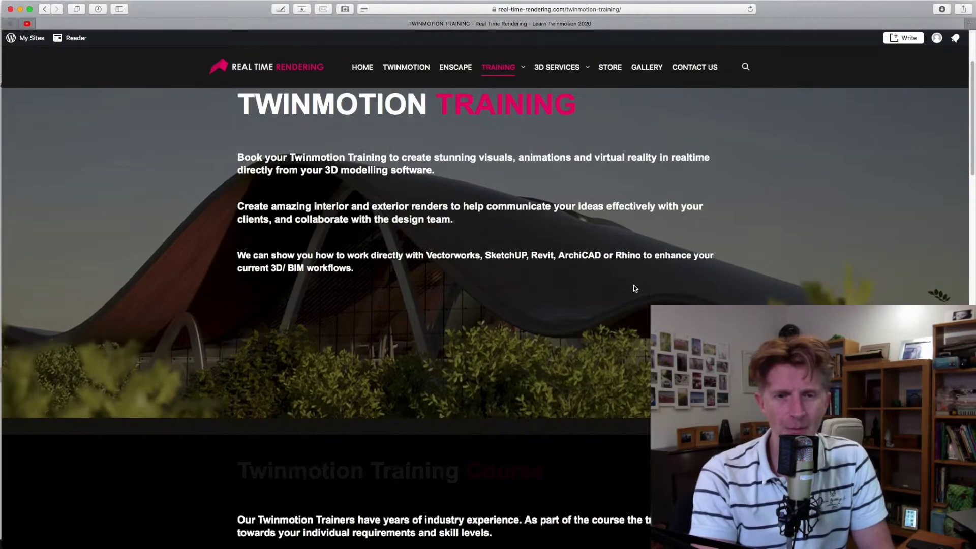
pyautogui.scroll(-10, 633, 289)
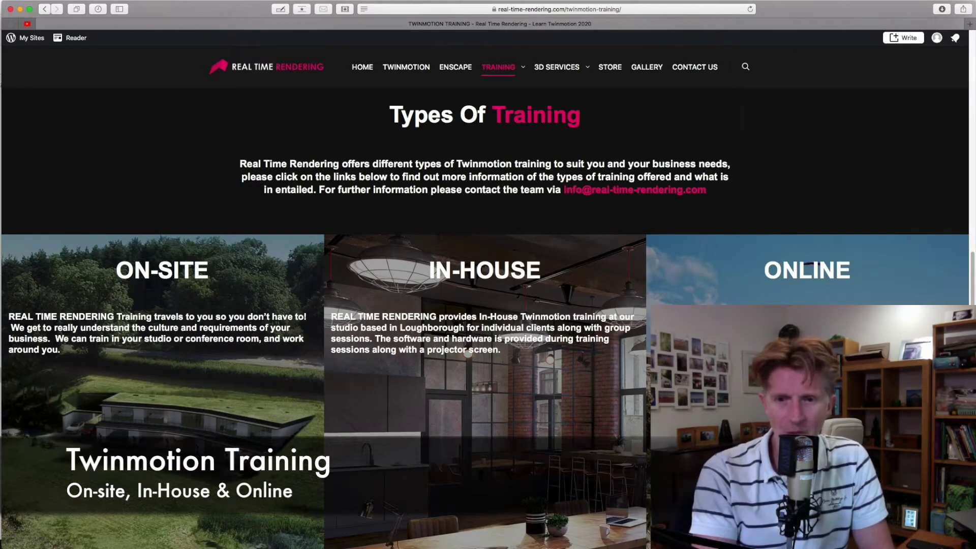
pyautogui.scroll(-5, 486, 315)
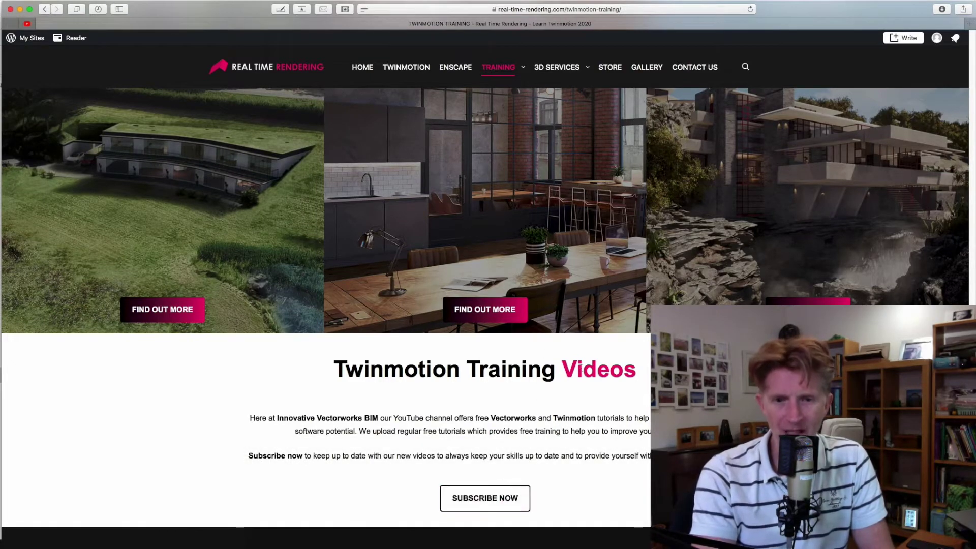
pyautogui.scroll(20, 628, 408)
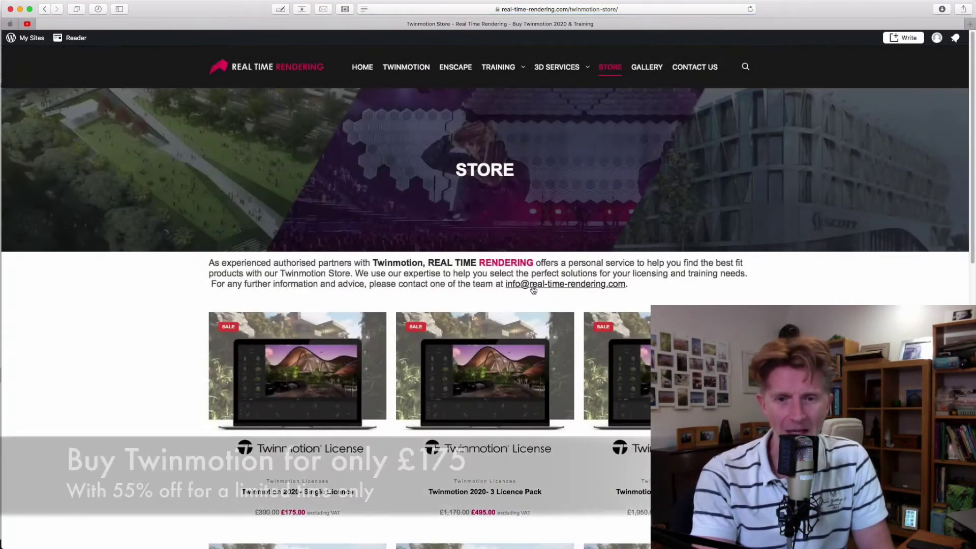
pyautogui.scroll(-3, 533, 291)
pyautogui.scroll(-5, 533, 291)
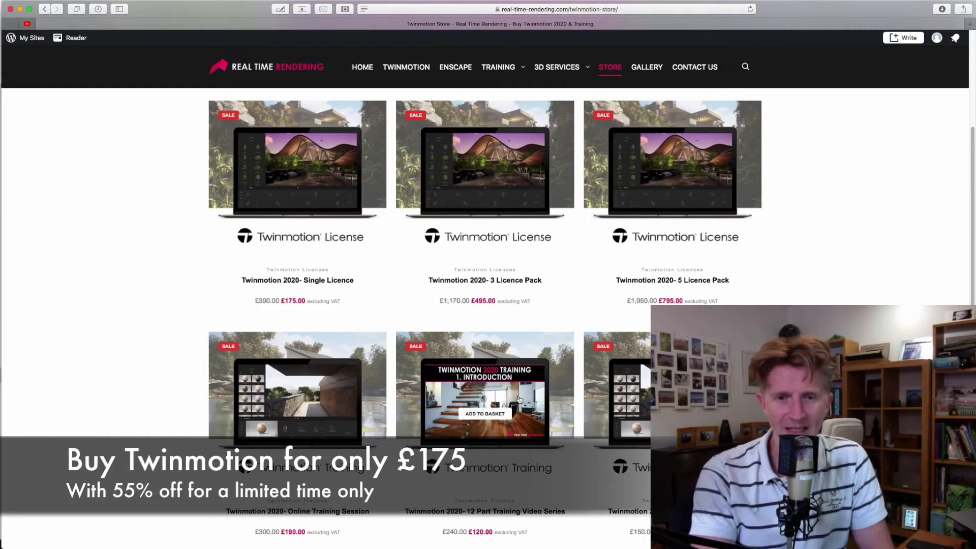
pyautogui.scroll(-2, 493, 418)
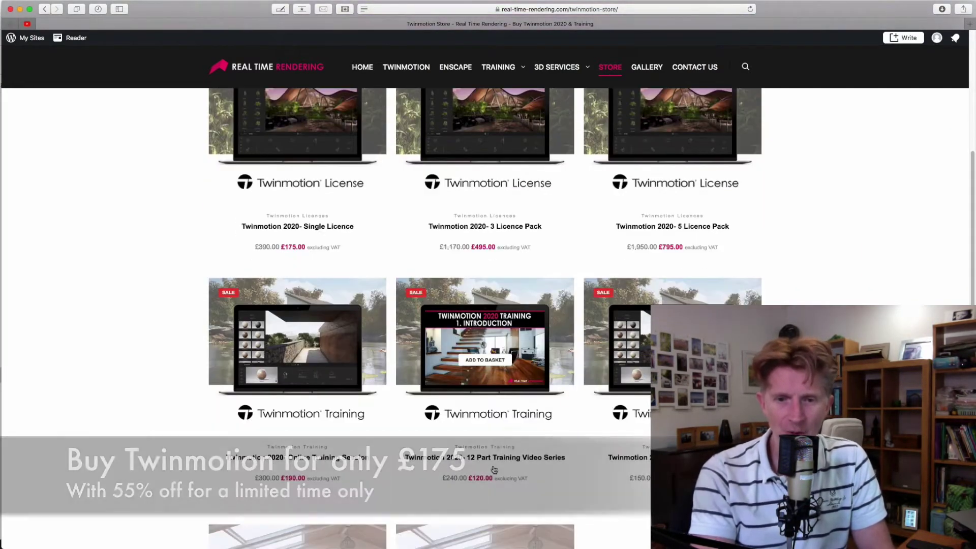
pyautogui.click(530, 314)
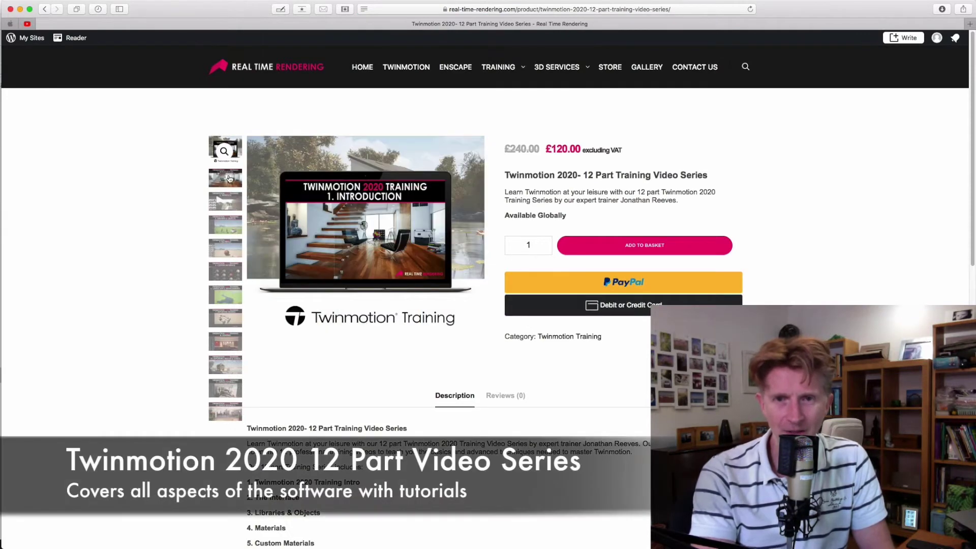
# Step: Preview each lesson image, from Introduction through Exporting Images & Videos
pyautogui.click(230, 179)
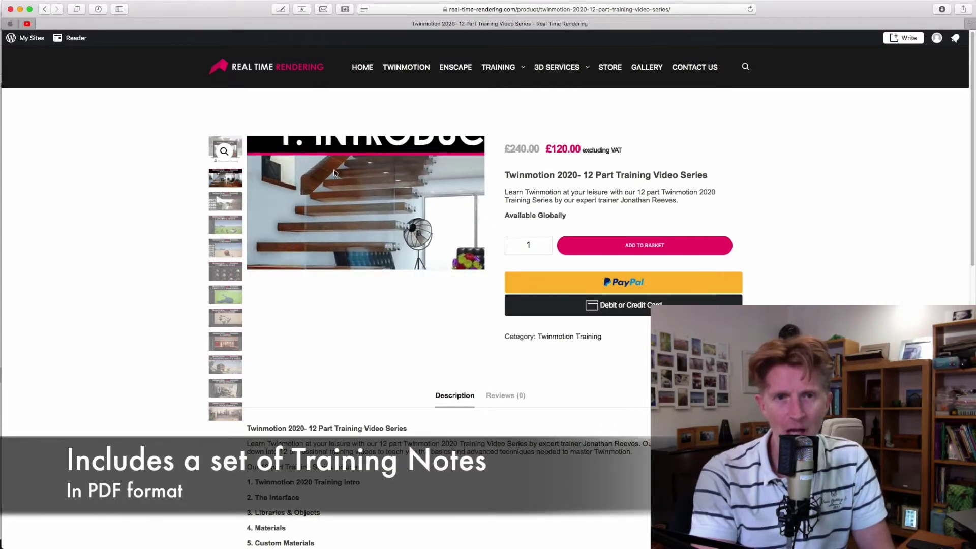
pyautogui.click(234, 207)
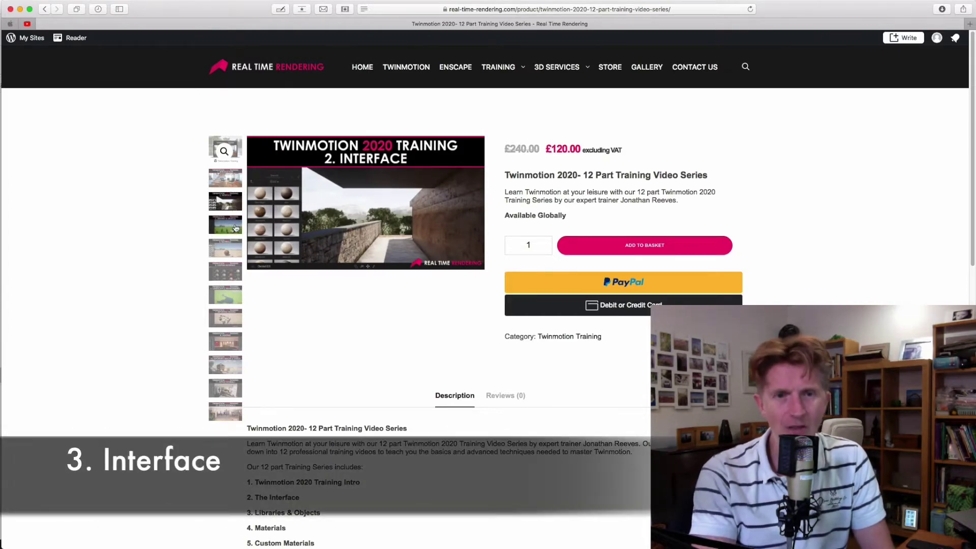
pyautogui.click(236, 227)
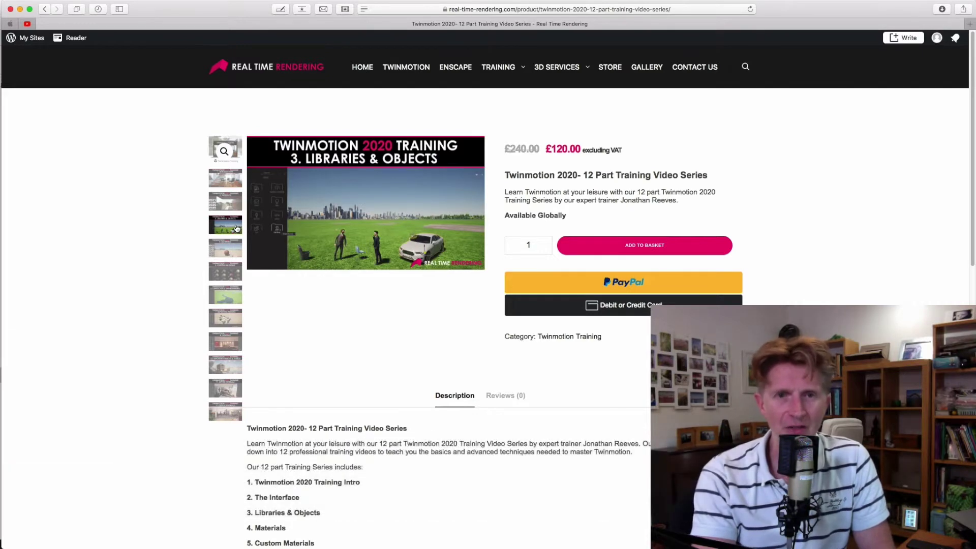
pyautogui.click(236, 253)
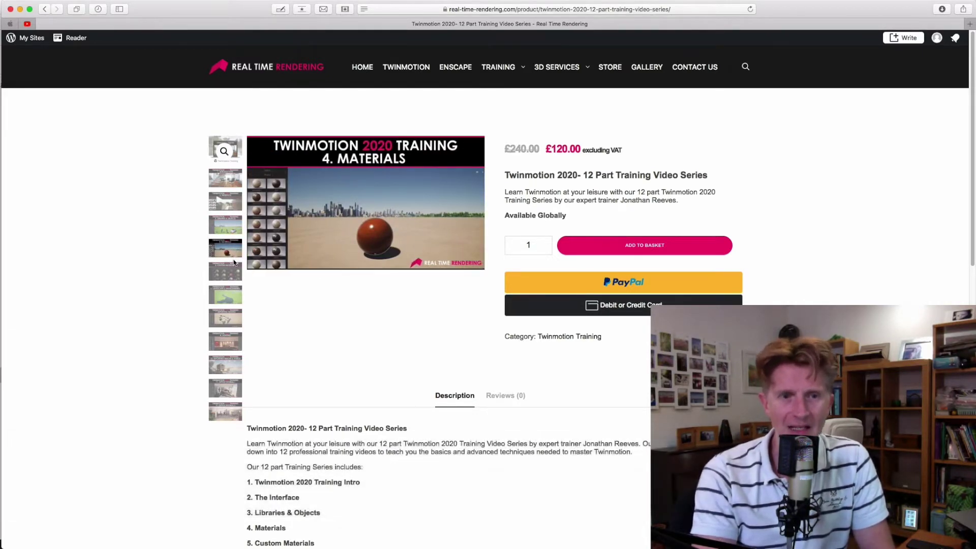
pyautogui.click(236, 272)
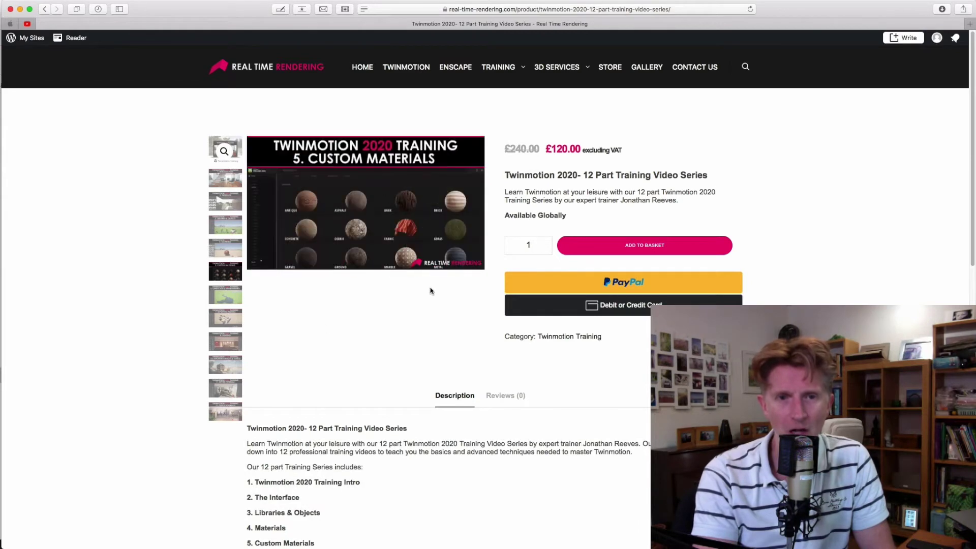
pyautogui.click(233, 296)
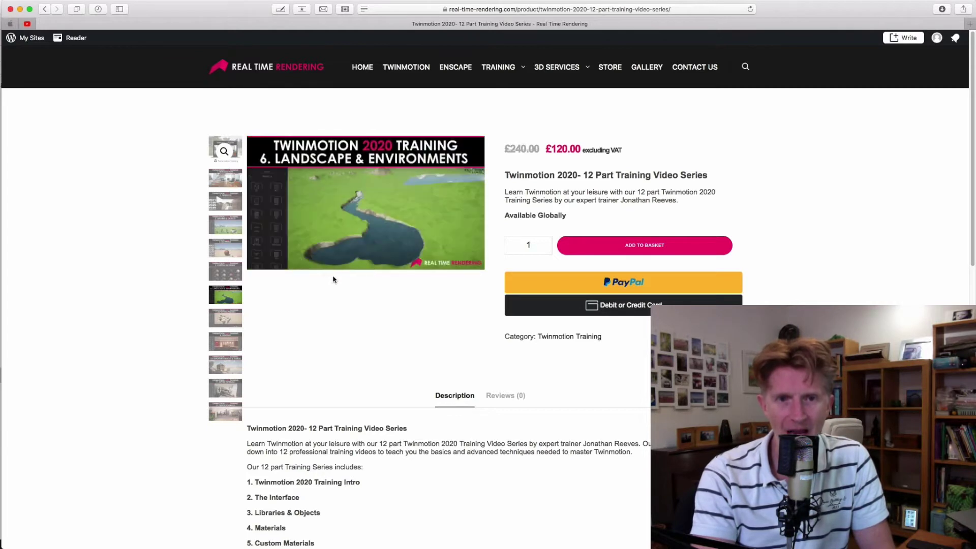
pyautogui.click(236, 324)
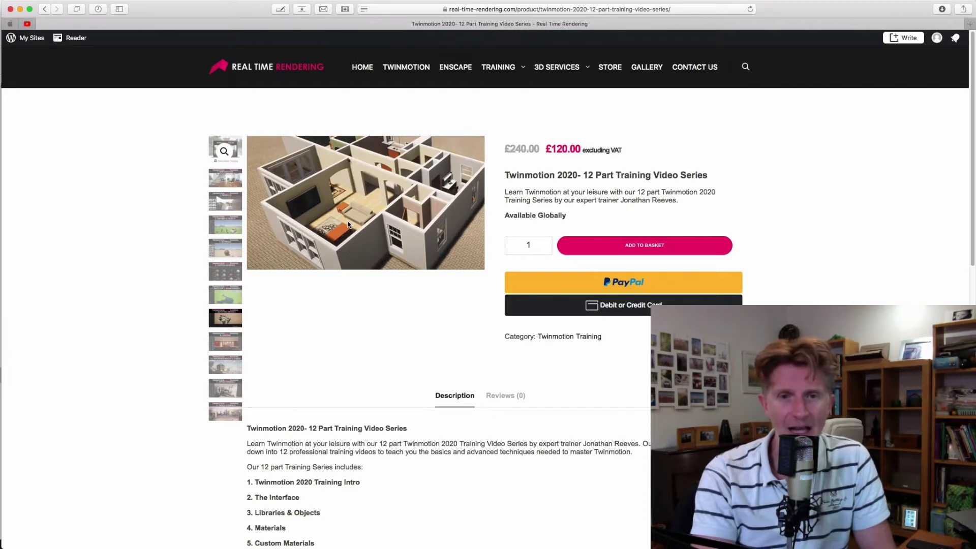
pyautogui.click(231, 344)
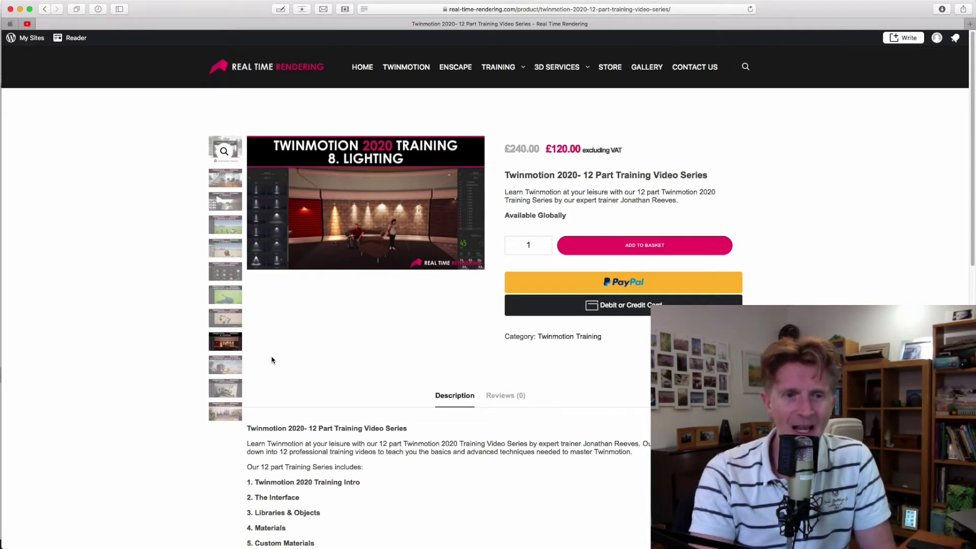
pyautogui.click(232, 368)
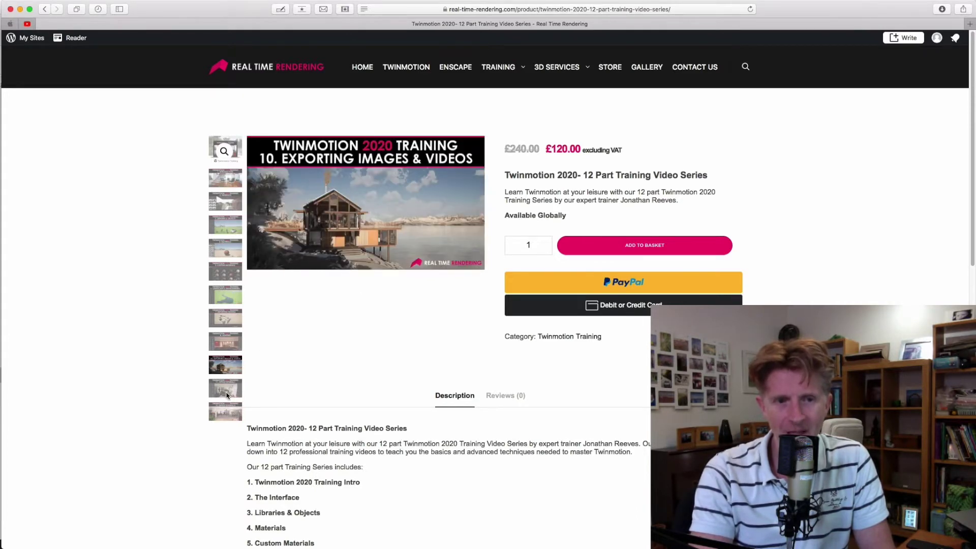
# Step: Highlight the Office Tutorials I and II module titles, then scroll back up
pyautogui.scroll(-5, 288, 431)
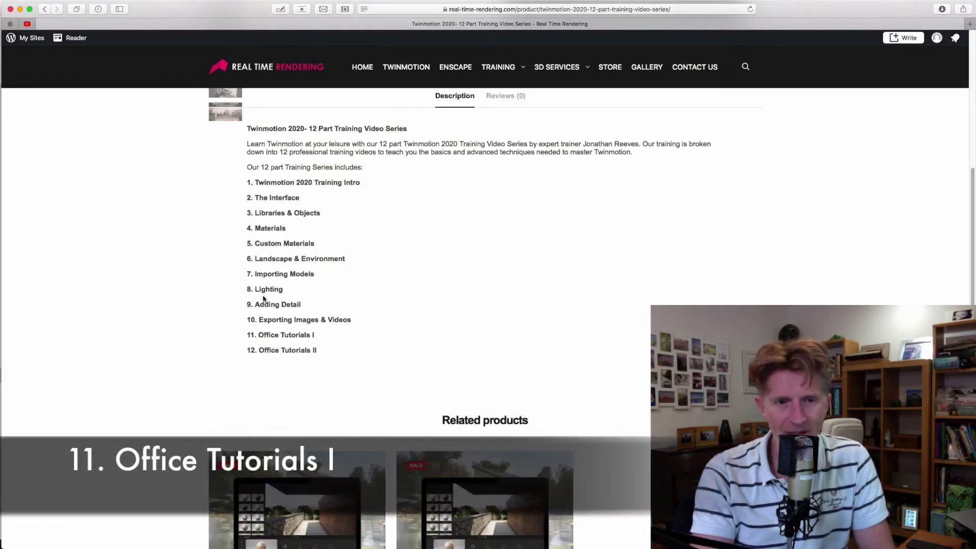
pyautogui.moveTo(263, 335); pyautogui.dragTo(327, 334)
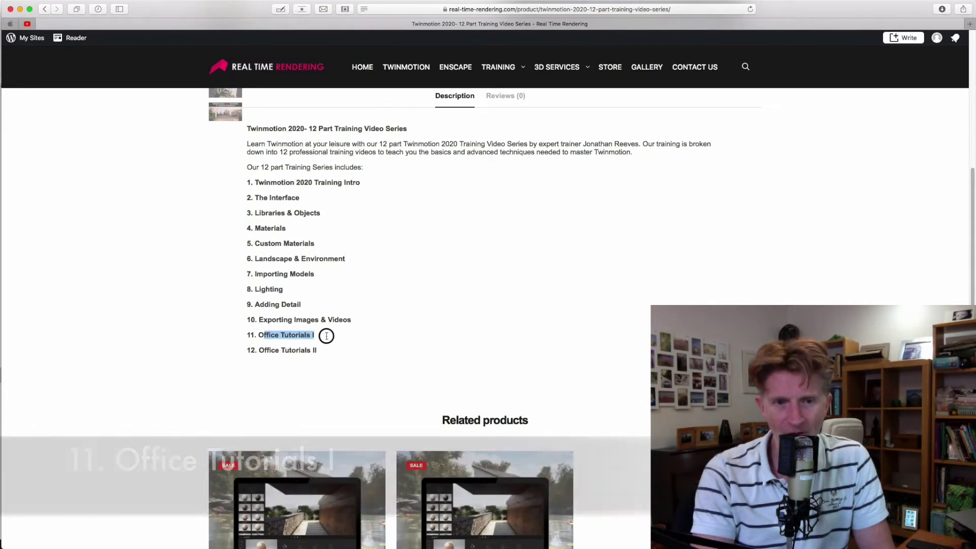
pyautogui.moveTo(269, 353); pyautogui.dragTo(321, 351)
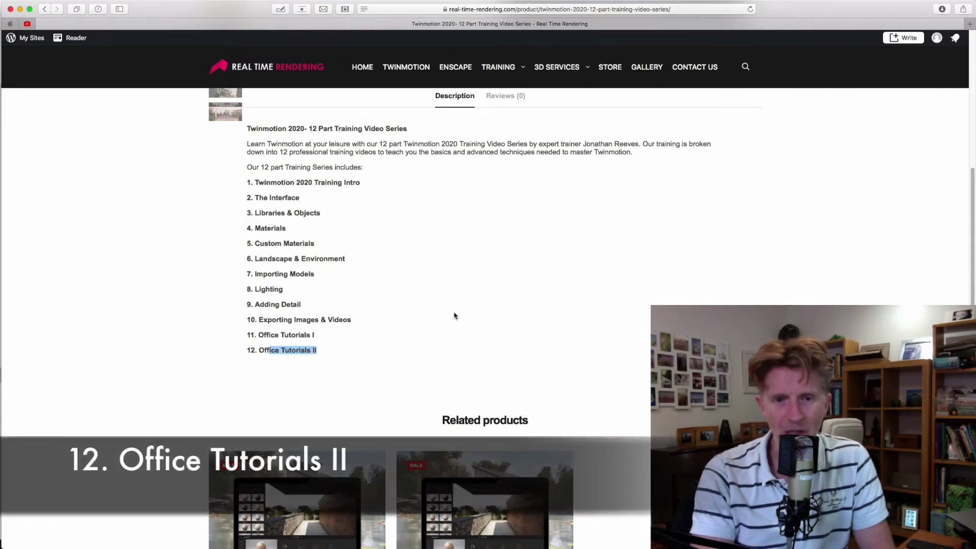
pyautogui.scroll(-2, 492, 360)
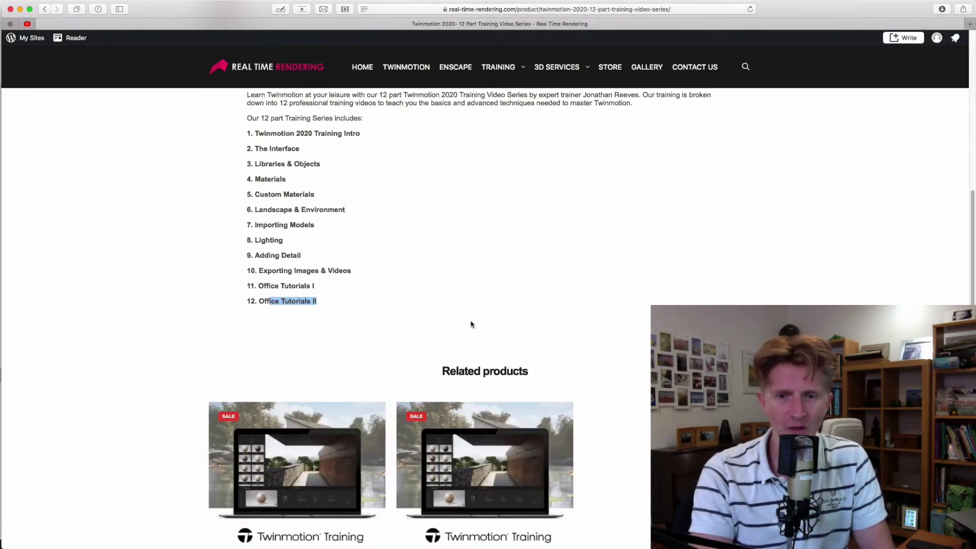
pyautogui.scroll(-2, 471, 324)
pyautogui.scroll(15, 508, 285)
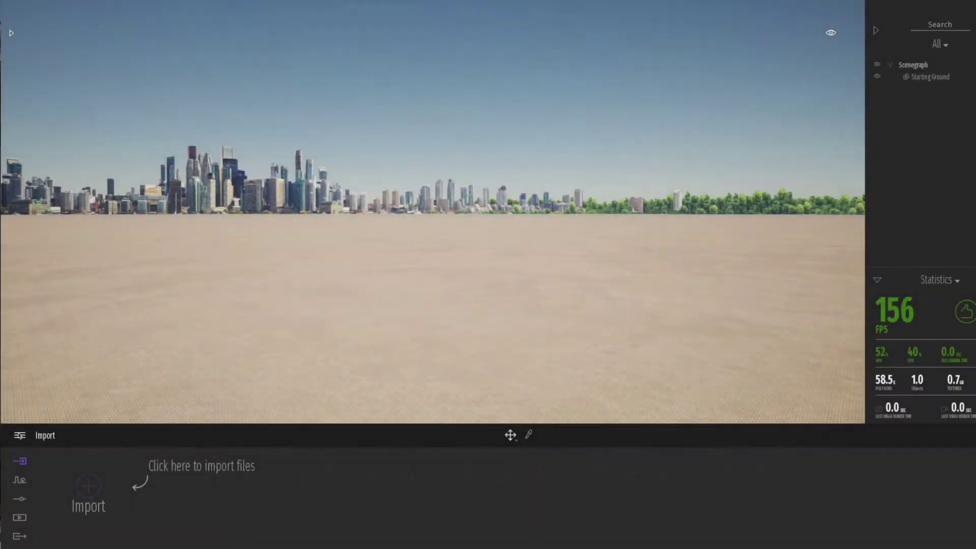
# Step: Load the Materials room demo scene from the main menu and look toward the garden window
pyautogui.click(20, 435)
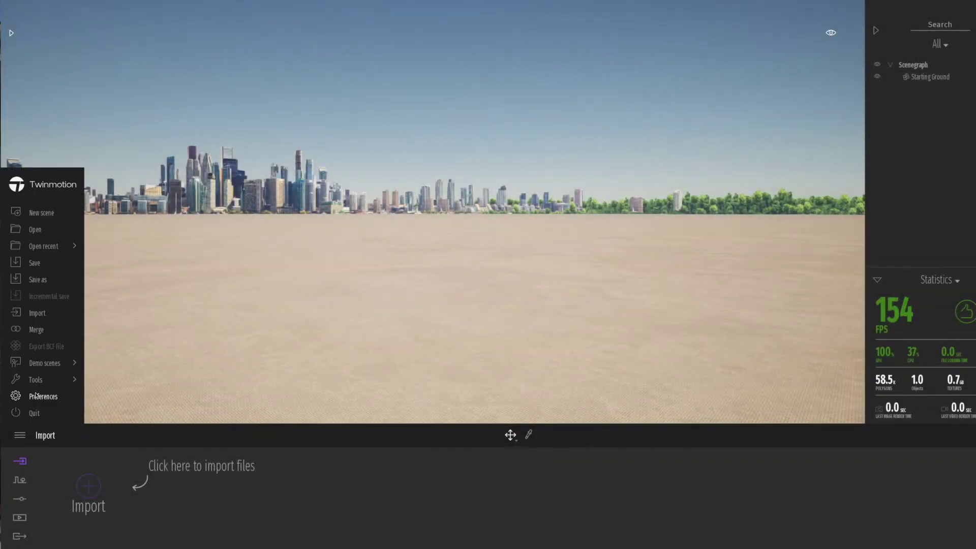
pyautogui.moveTo(39, 373)
pyautogui.click(101, 363)
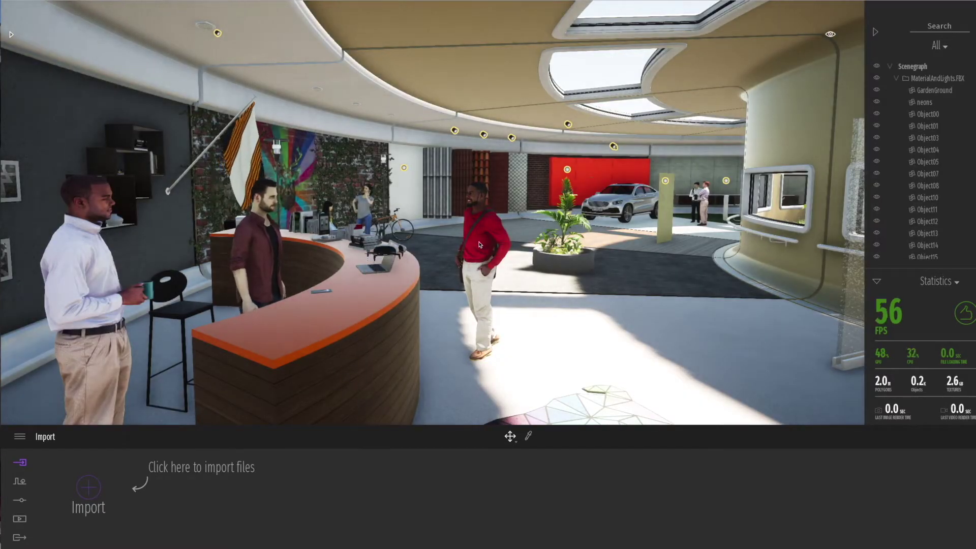
pyautogui.moveTo(480, 245); pyautogui.dragTo(519, 226, button='right')
pyautogui.press('w')
pyautogui.press('d')
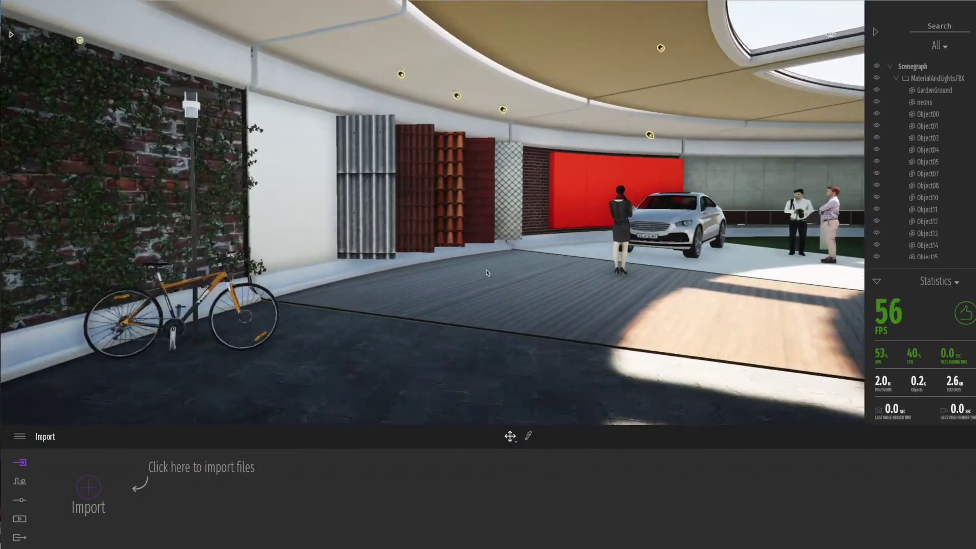
pyautogui.press('d')
pyautogui.press('w')
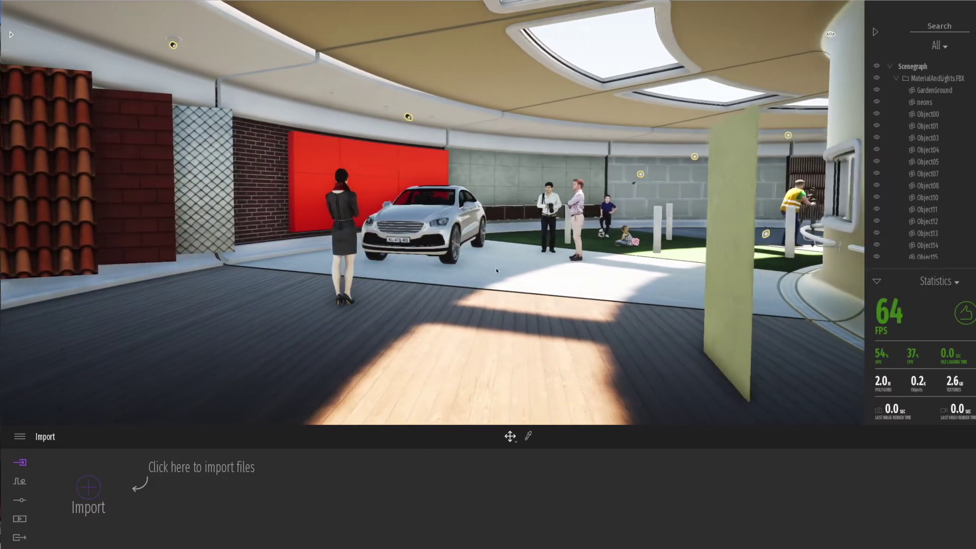
pyautogui.press('d')
pyautogui.moveTo(496, 268); pyautogui.dragTo(244, 268, button='right')
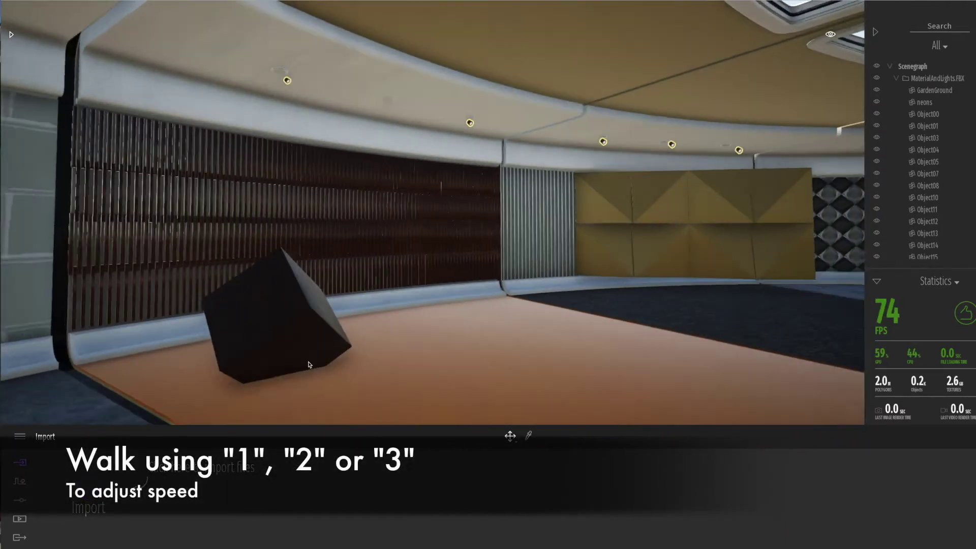
pyautogui.moveTo(425, 375); pyautogui.dragTo(395, 371, button='right')
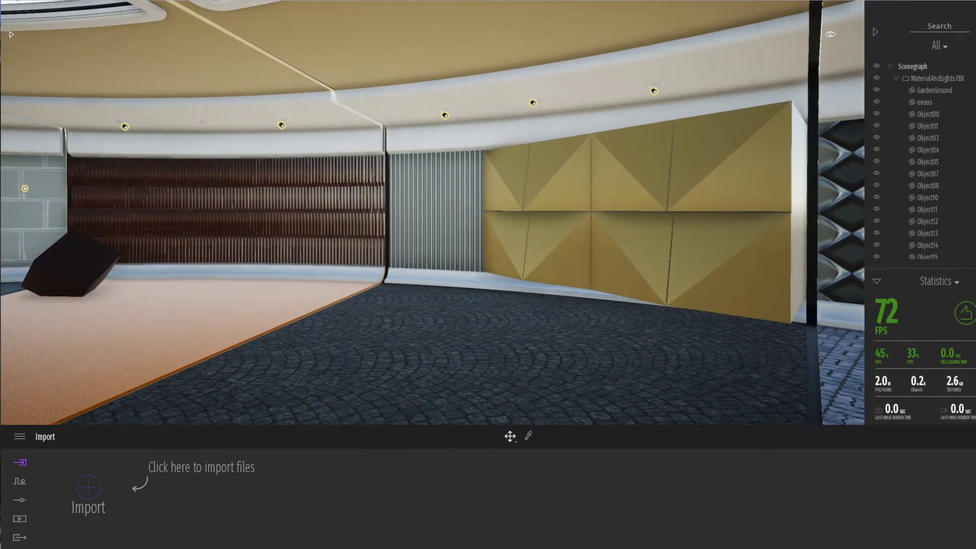
pyautogui.click(831, 34)
pyautogui.moveTo(809, 158); pyautogui.dragTo(810, 125)
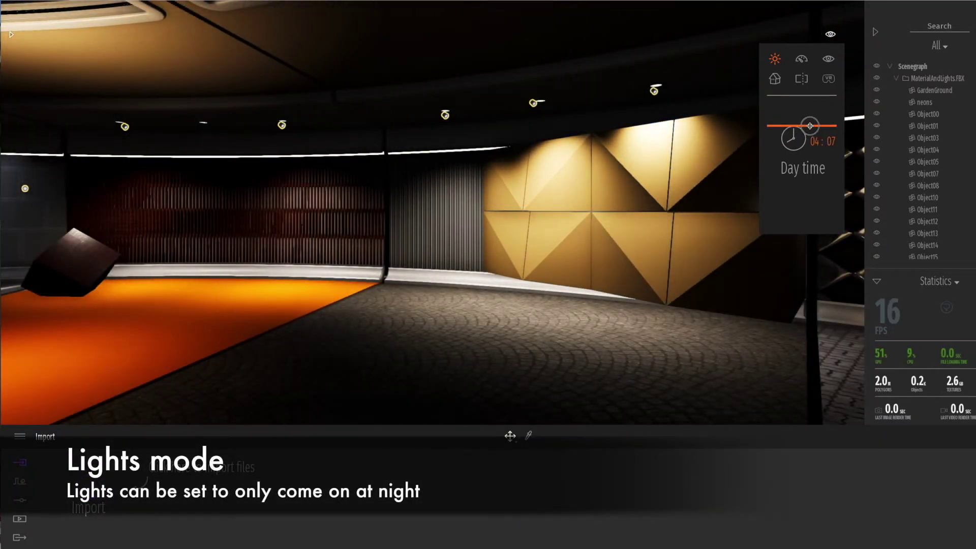
pyautogui.moveTo(790, 130); pyautogui.dragTo(779, 116)
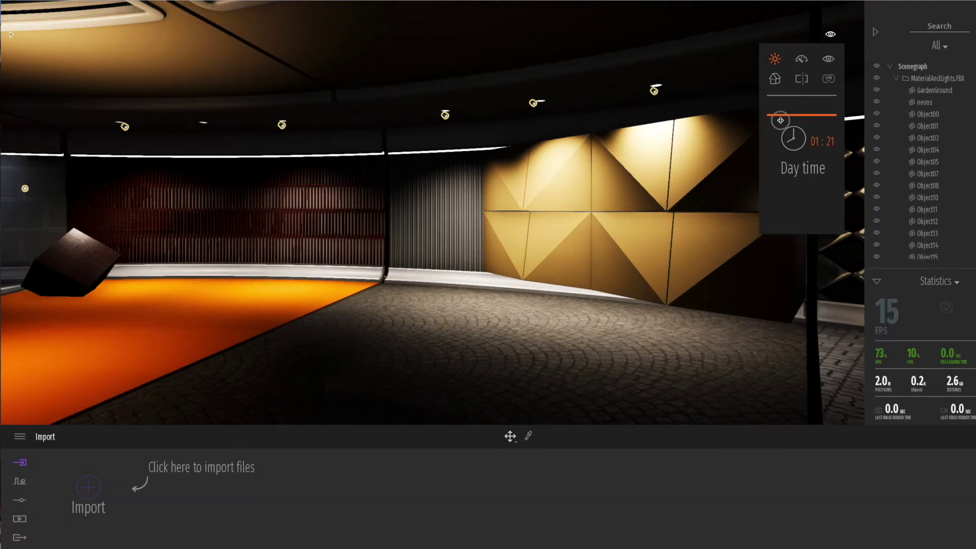
pyautogui.moveTo(780, 121); pyautogui.dragTo(783, 140)
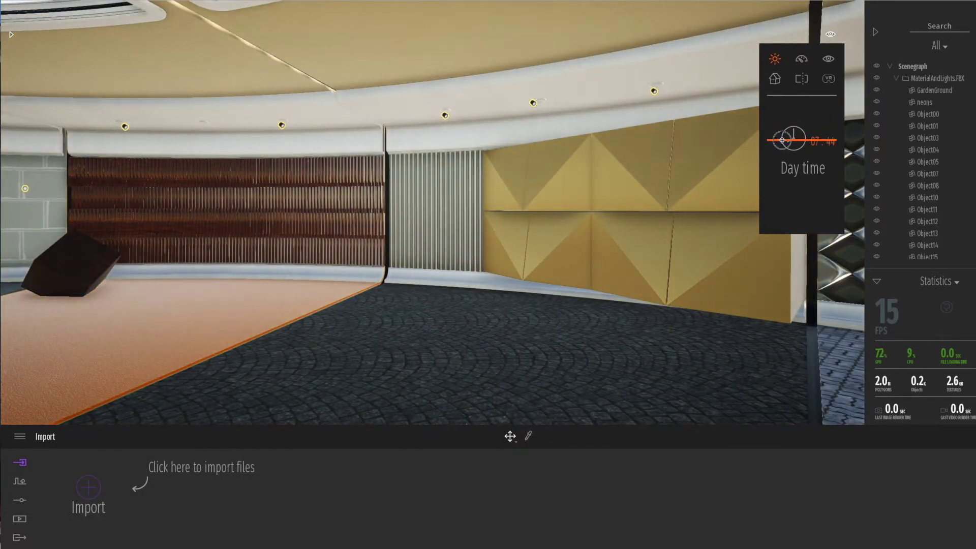
pyautogui.moveTo(487, 275); pyautogui.dragTo(642, 284, button='right')
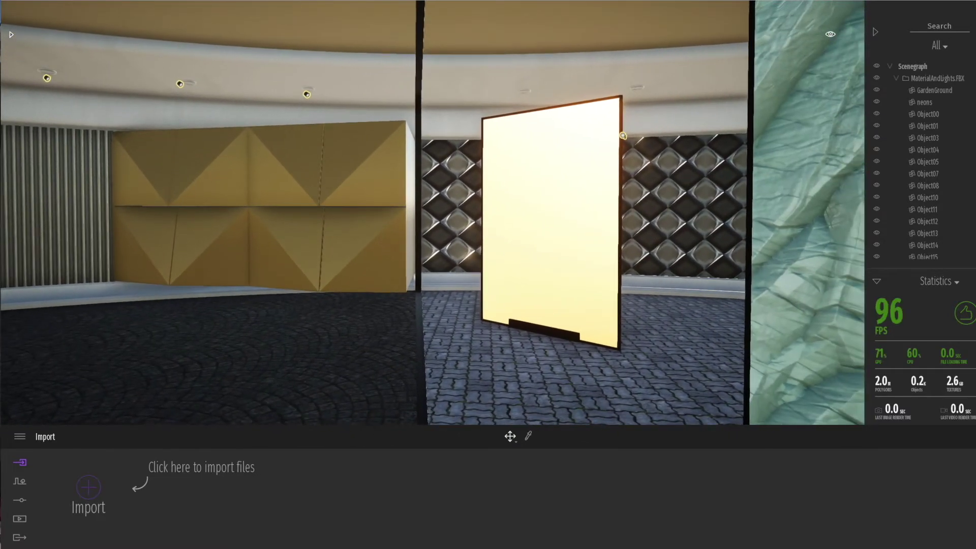
pyautogui.click(831, 36)
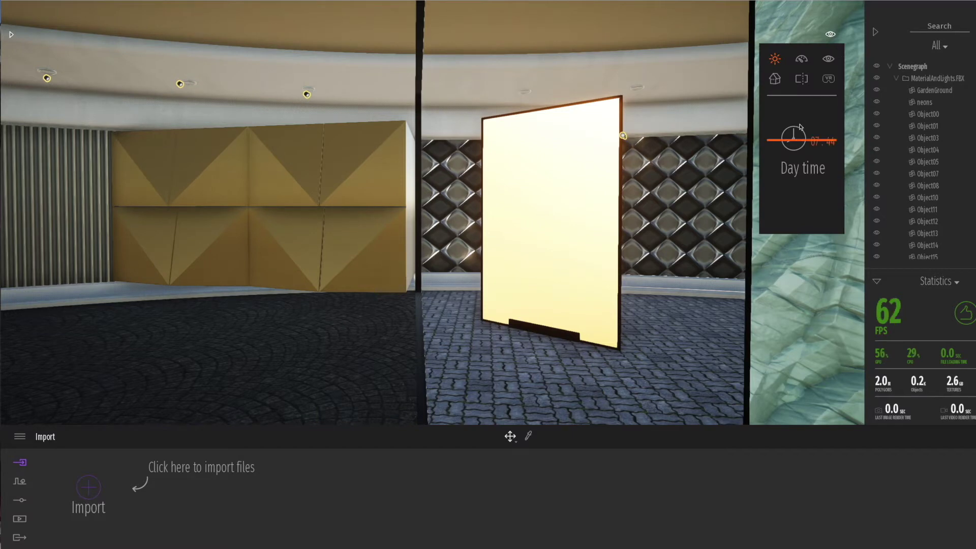
pyautogui.click(775, 143)
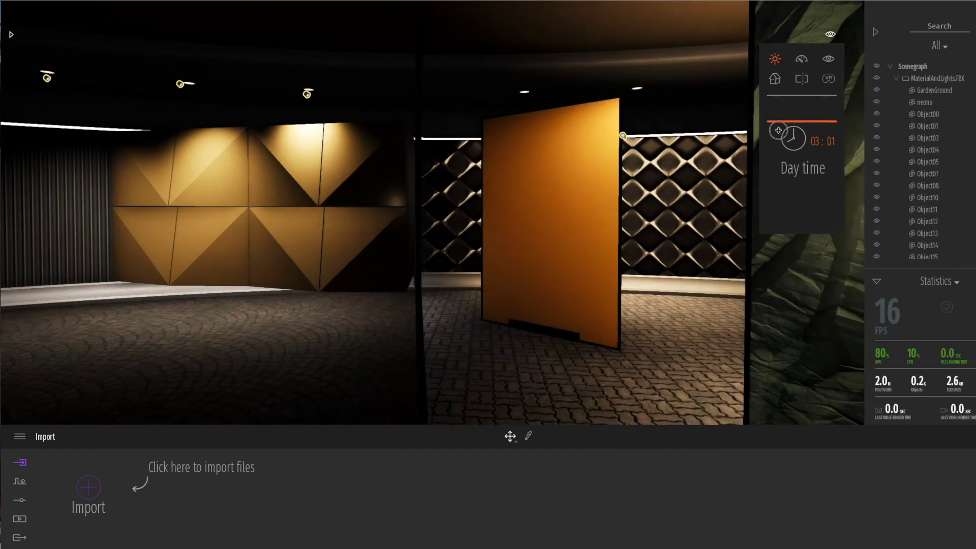
pyautogui.moveTo(779, 131); pyautogui.dragTo(776, 151)
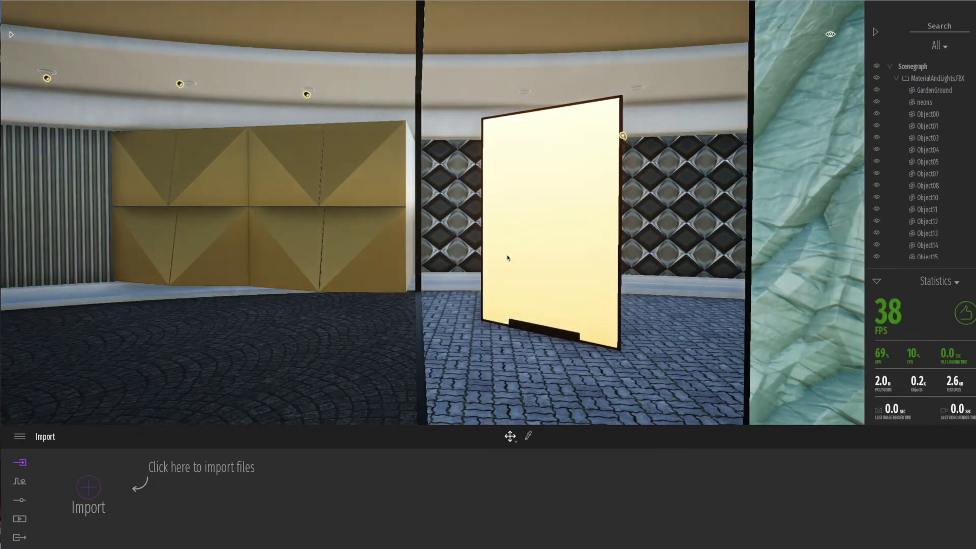
pyautogui.press('Right')
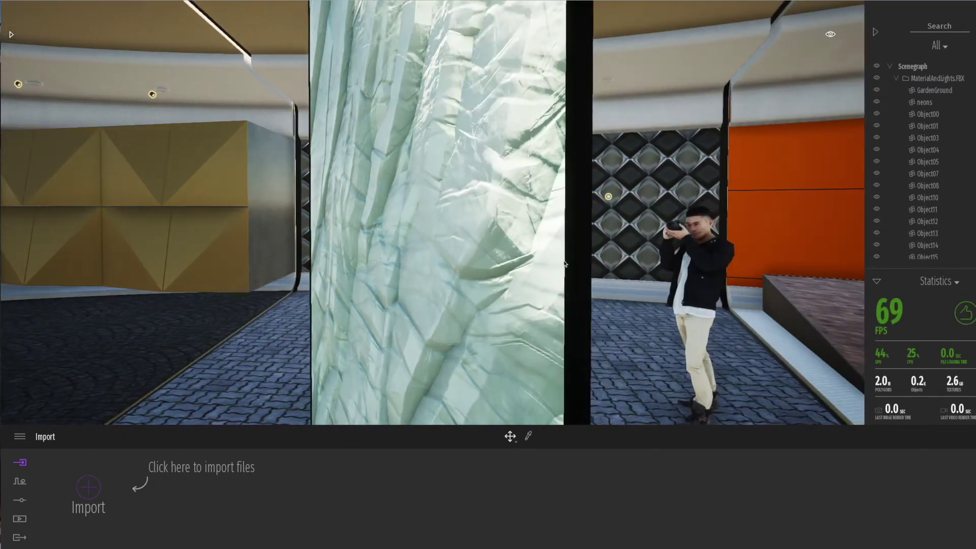
# Step: Move to the orange wall and delete the three ceiling spot lights above it
pyautogui.press('Right')
pyautogui.moveTo(564, 261); pyautogui.dragTo(661, 261, button='right')
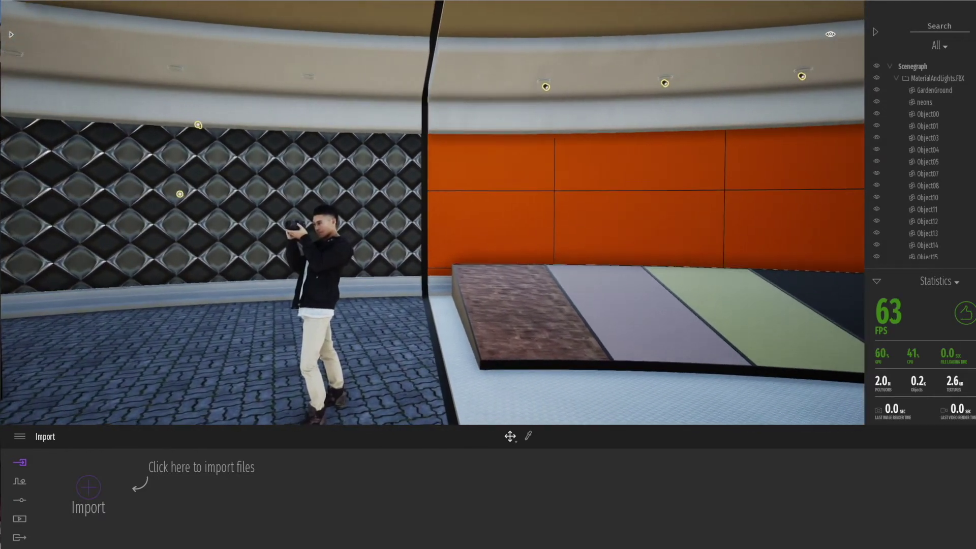
pyautogui.press('d')
pyautogui.click(503, 89)
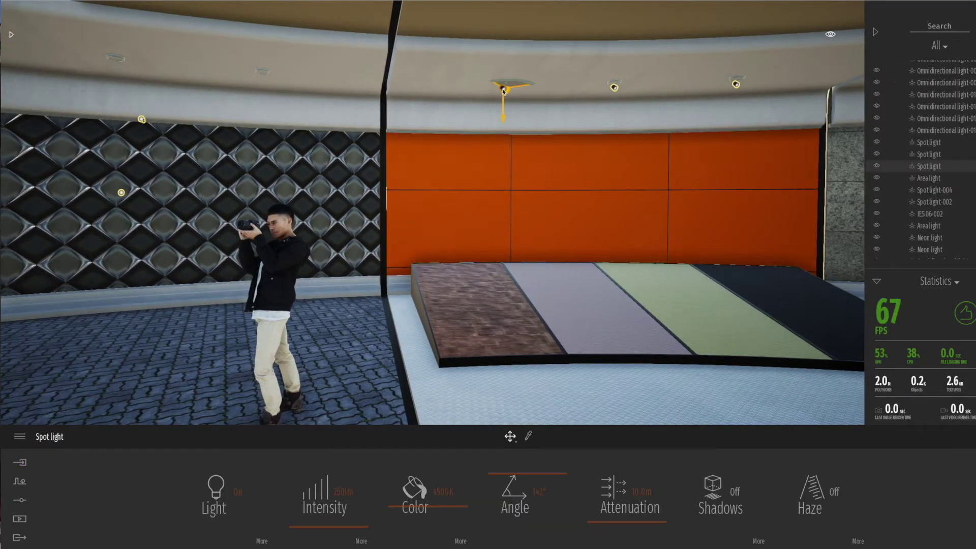
pyautogui.press('Delete')
pyautogui.click(615, 90)
pyautogui.press('Delete')
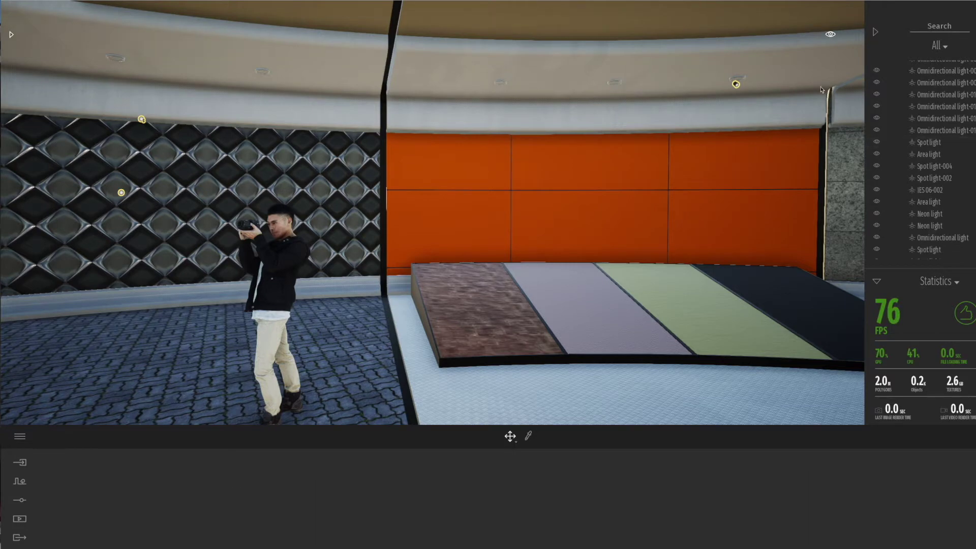
pyautogui.click(736, 84)
pyautogui.press('Delete')
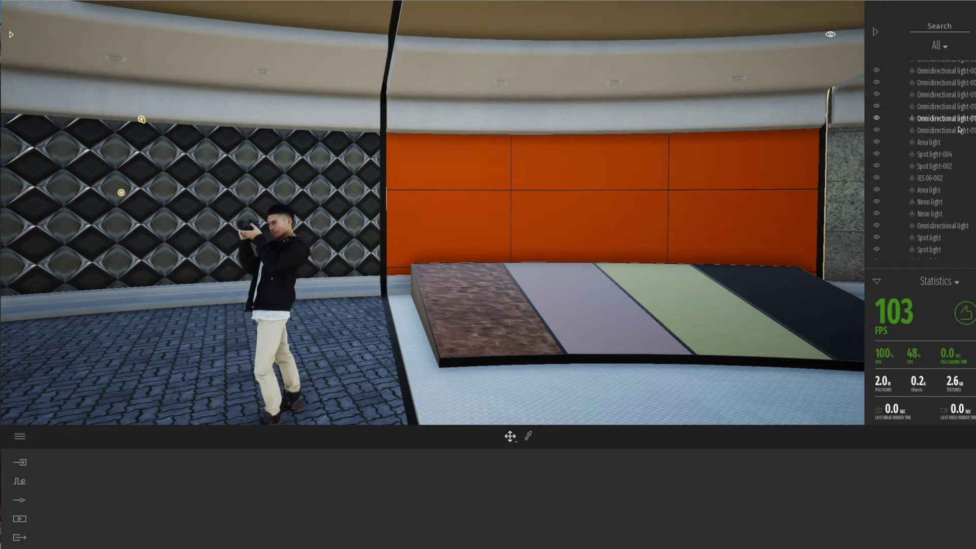
# Step: Set the scene's time of day to dusk, about 06:03
pyautogui.click(830, 34)
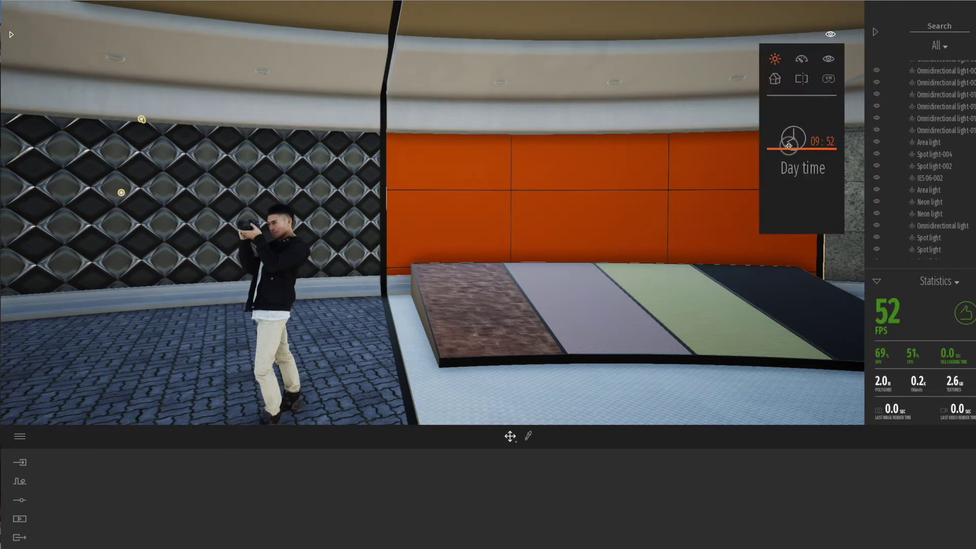
pyautogui.moveTo(789, 146); pyautogui.dragTo(789, 134)
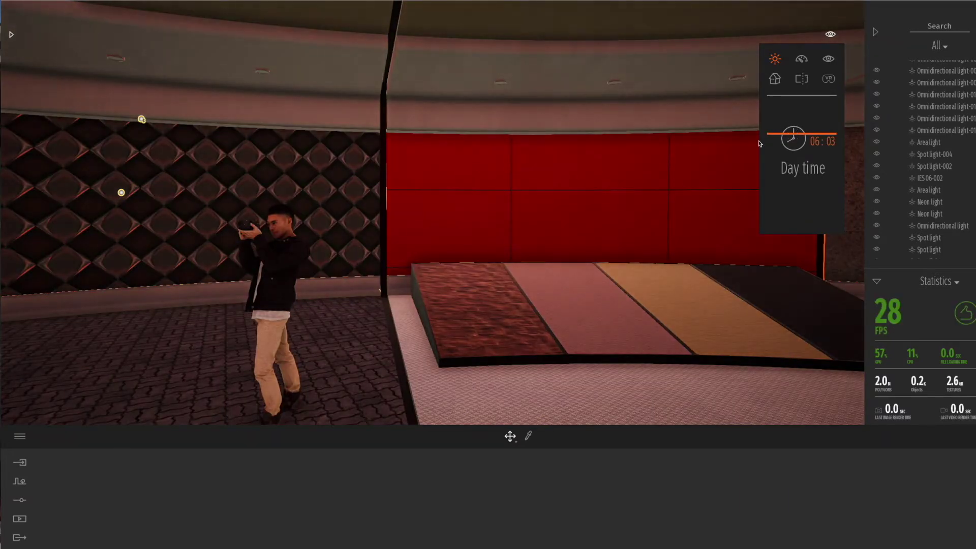
pyautogui.click(10, 34)
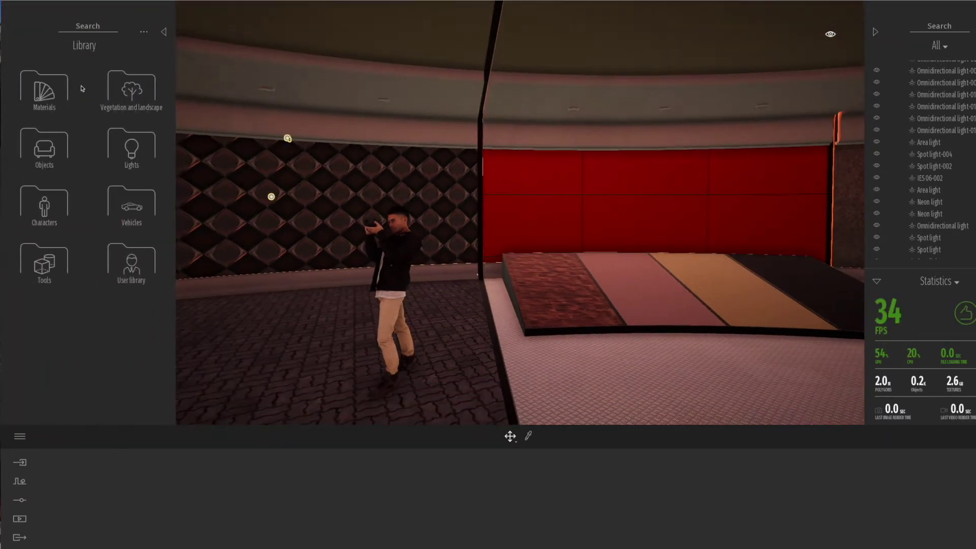
# Step: Place an omnidirectional light on the stage with 1.8 m radius and 10000 lm intensity
pyautogui.click(131, 142)
pyautogui.moveTo(61, 94); pyautogui.dragTo(670, 315)
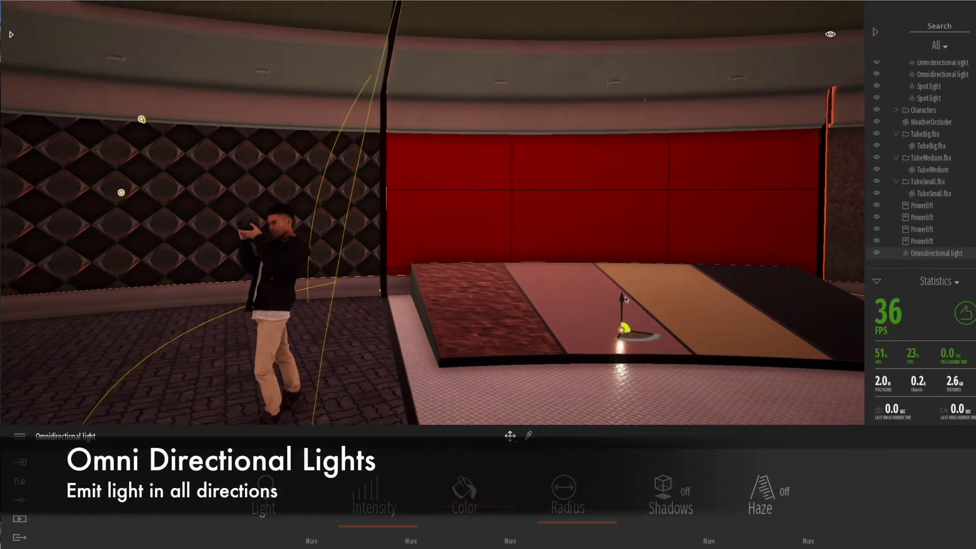
pyautogui.moveTo(623, 300); pyautogui.dragTo(625, 267)
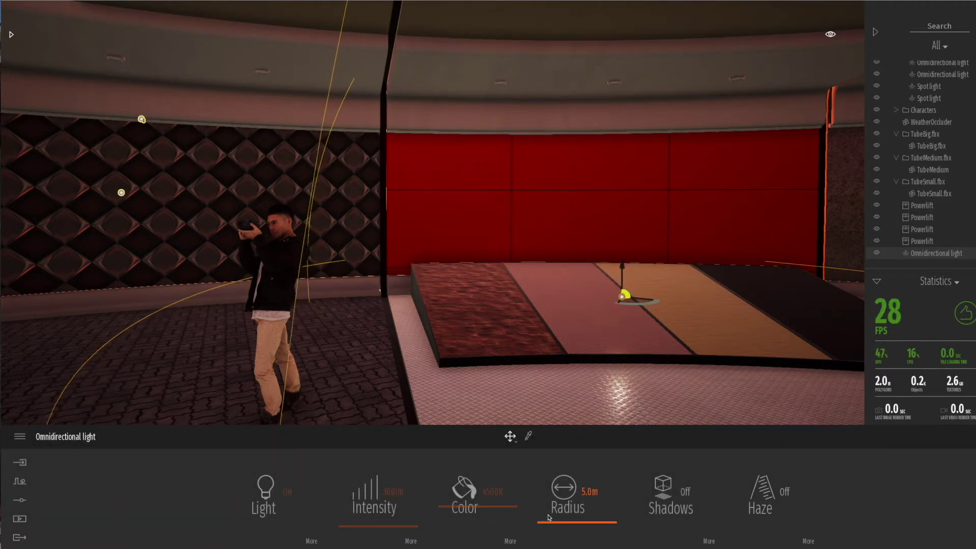
pyautogui.moveTo(550, 525); pyautogui.dragTo(521, 529)
pyautogui.moveTo(395, 529); pyautogui.dragTo(385, 433)
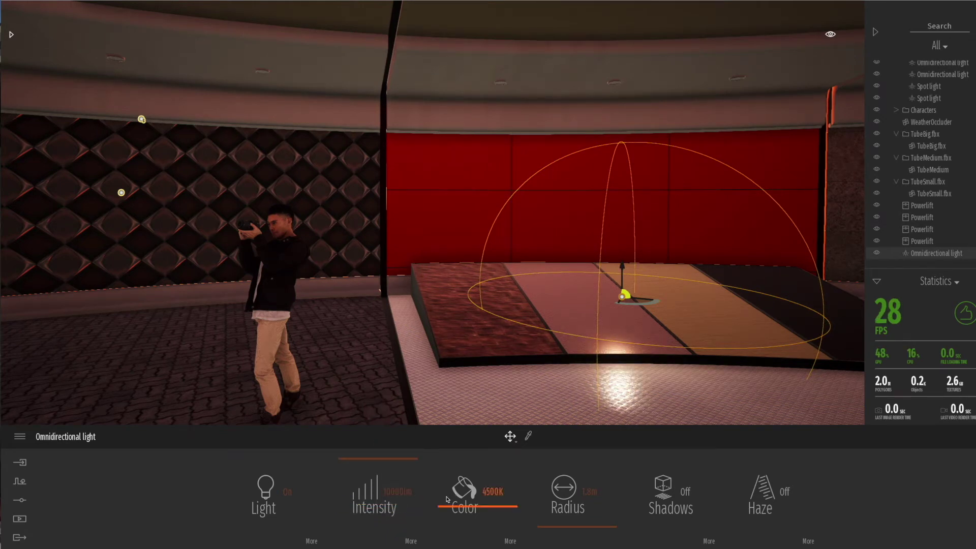
pyautogui.moveTo(444, 507); pyautogui.dragTo(443, 450)
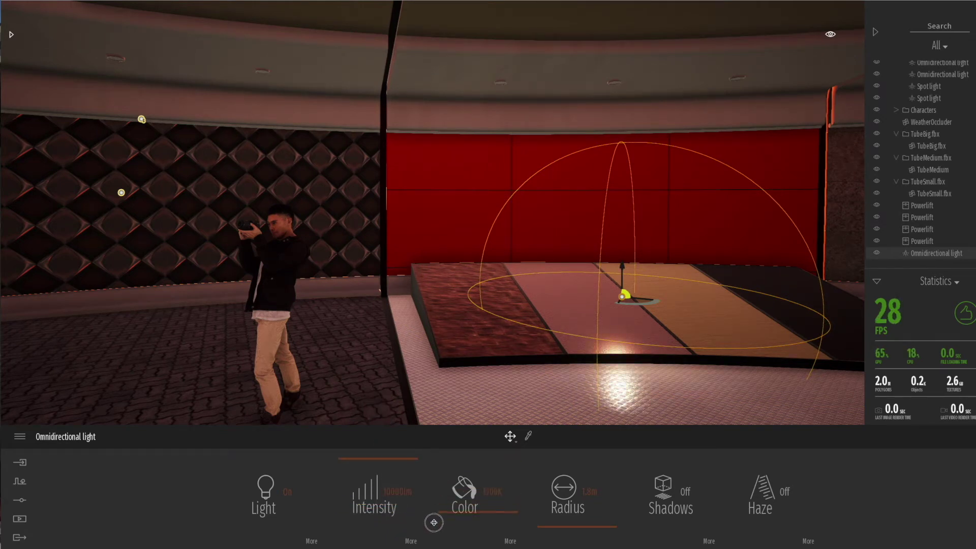
pyautogui.moveTo(434, 523)
pyautogui.mouseDown()
pyautogui.moveTo(433, 541)
pyautogui.moveTo(439, 507)
pyautogui.mouseUp()
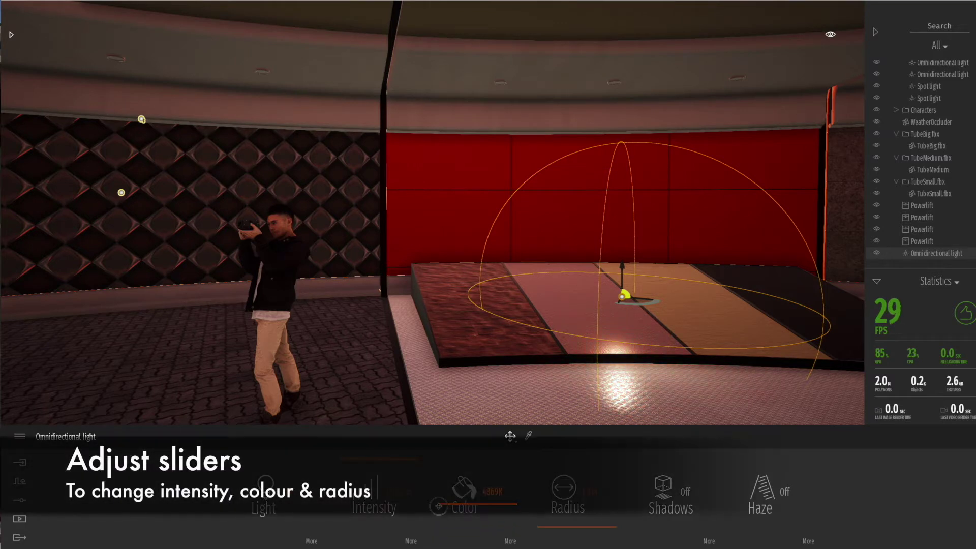
# Step: Set the omni light's colour to pink in the colour picker
pyautogui.click(514, 546)
pyautogui.click(514, 489)
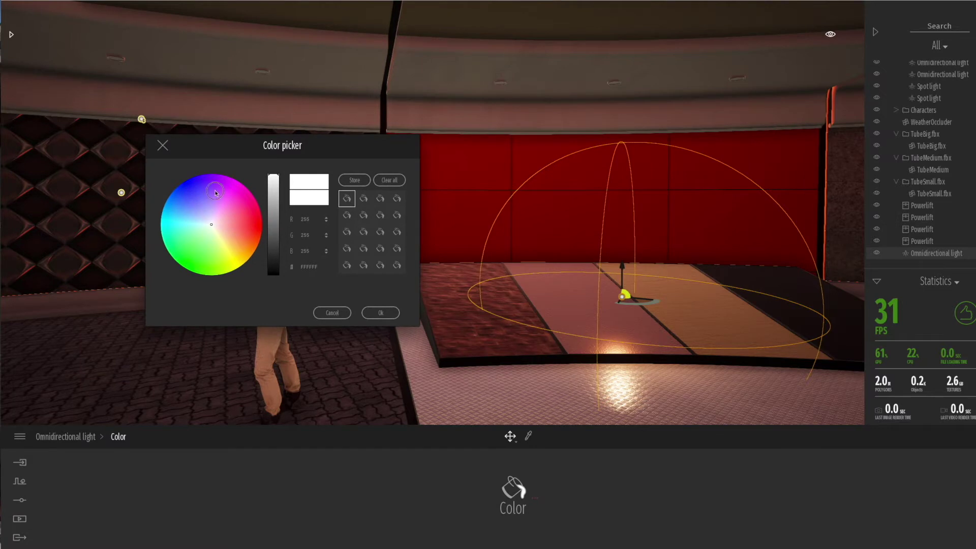
pyautogui.moveTo(215, 192); pyautogui.dragTo(236, 207)
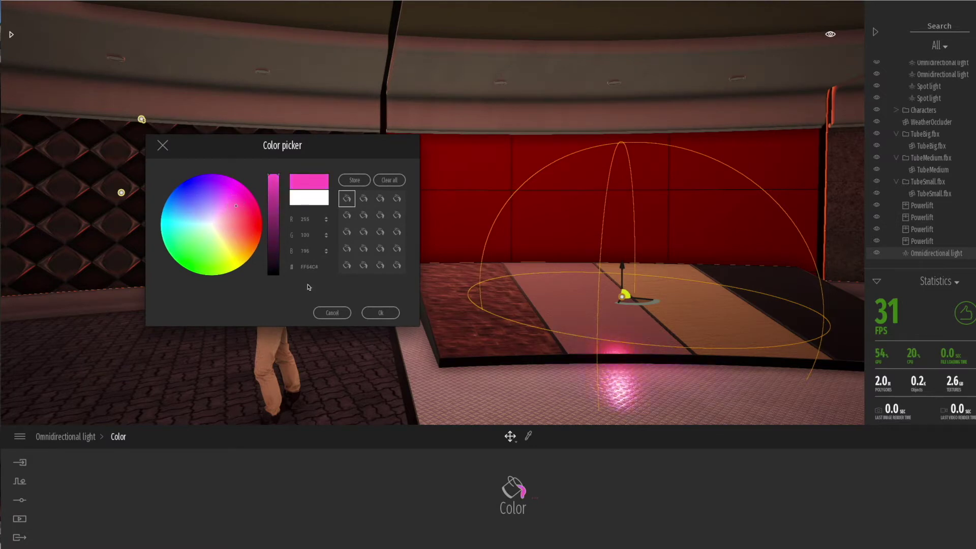
pyautogui.click(382, 313)
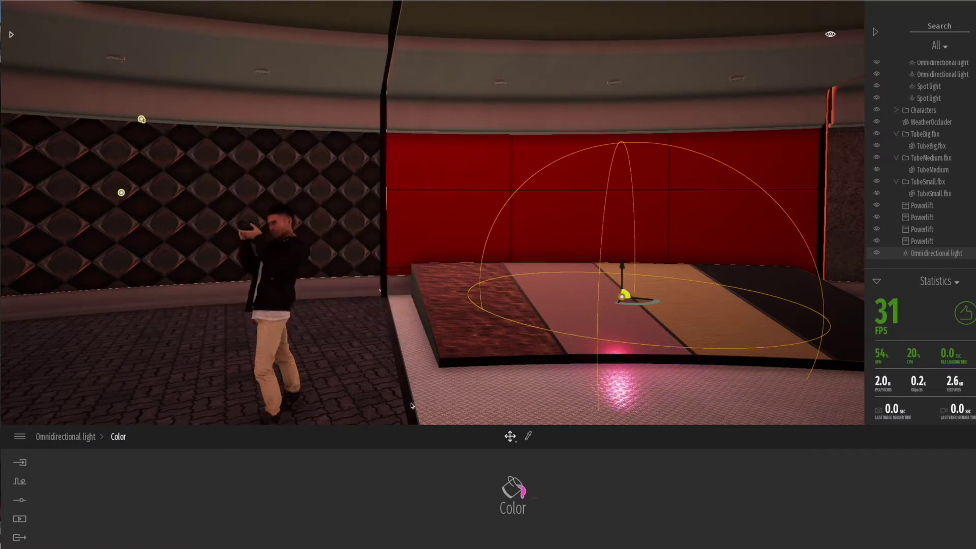
pyautogui.click(70, 438)
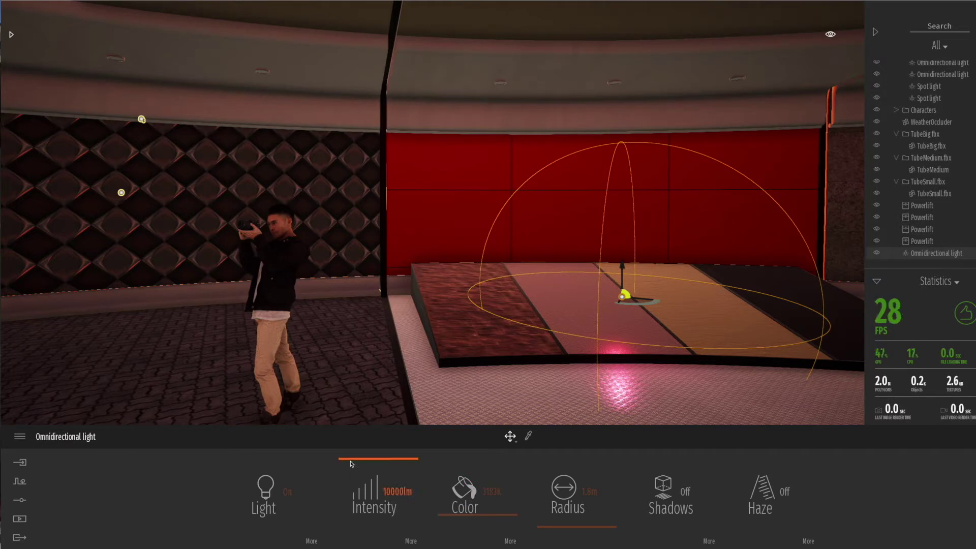
# Step: Raise the omni light high on the red wall with about 4 m radius, 20000 lm, switched on
pyautogui.moveTo(352, 477); pyautogui.dragTo(387, 473)
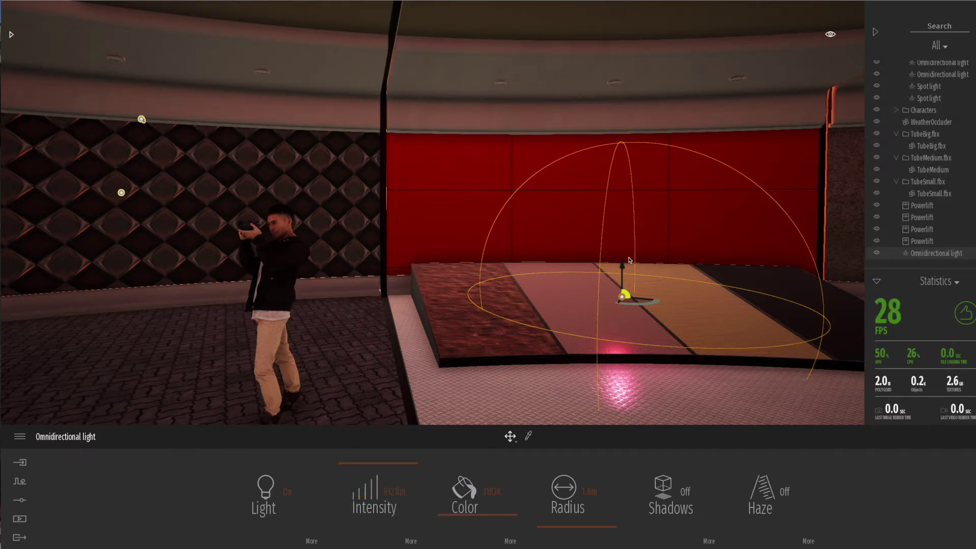
pyautogui.moveTo(624, 265); pyautogui.dragTo(624, 200)
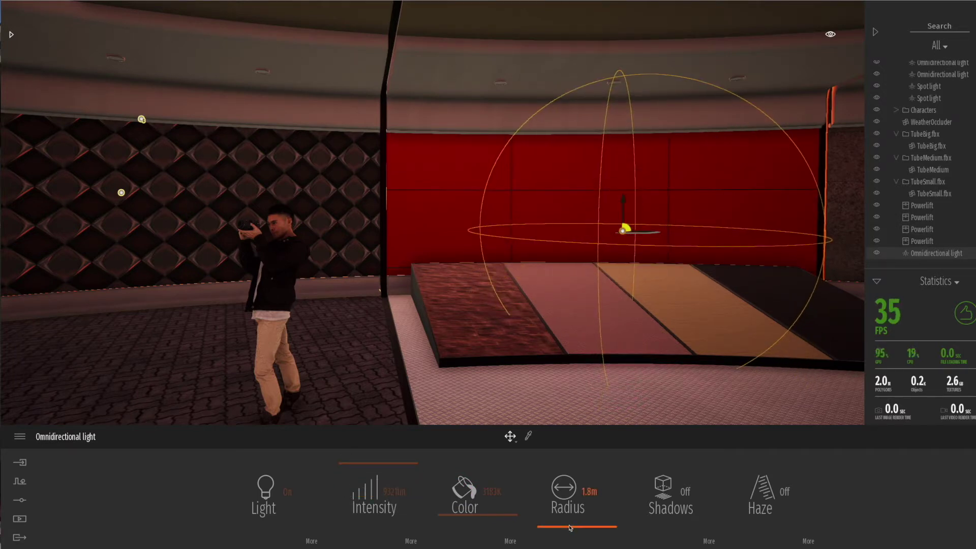
pyautogui.moveTo(570, 527); pyautogui.dragTo(566, 523)
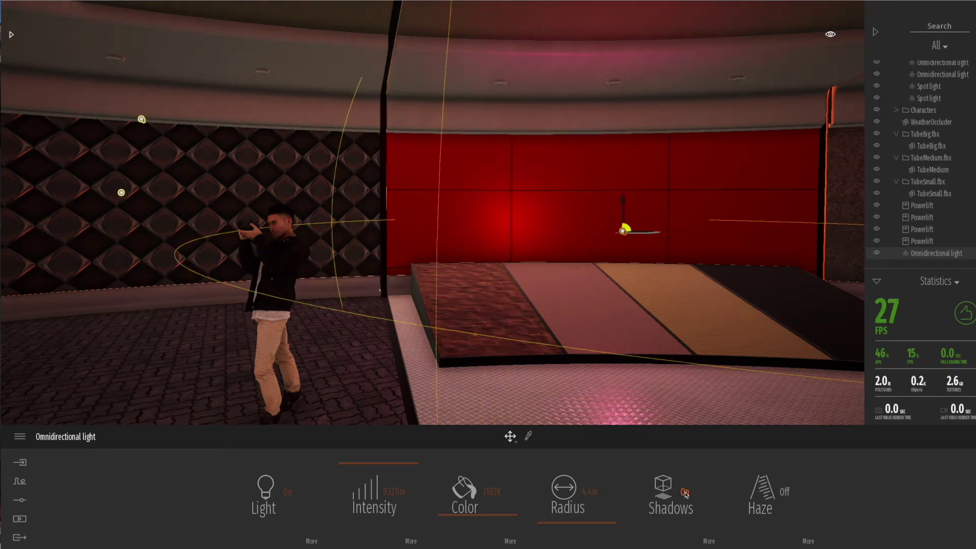
pyautogui.moveTo(640, 235); pyautogui.dragTo(649, 300)
pyautogui.moveTo(603, 227); pyautogui.dragTo(598, 153)
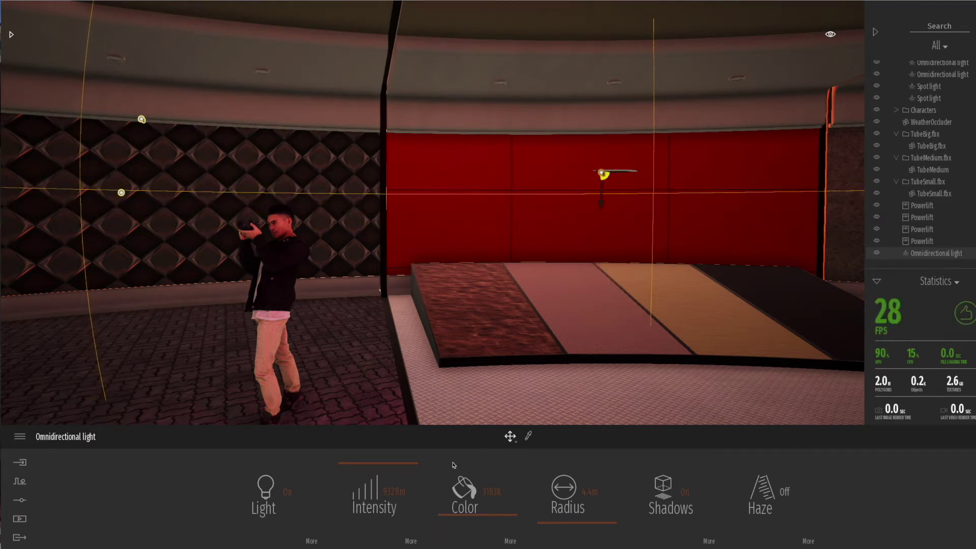
pyautogui.moveTo(392, 484); pyautogui.dragTo(394, 493)
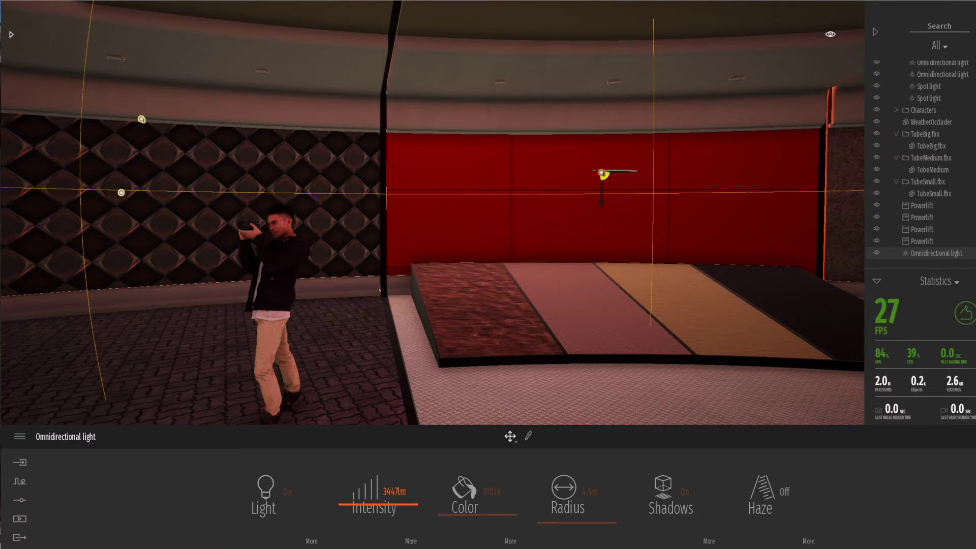
pyautogui.click(416, 490)
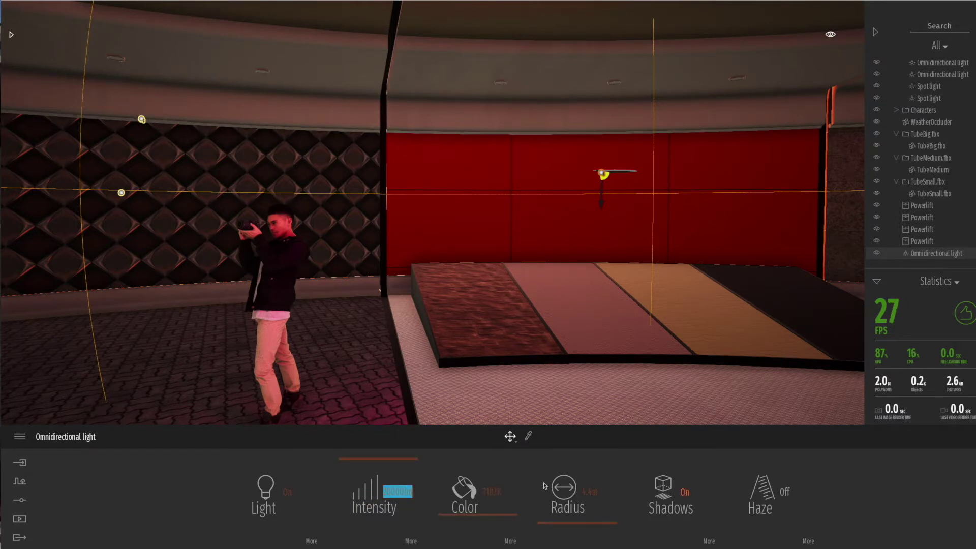
pyautogui.click(288, 492)
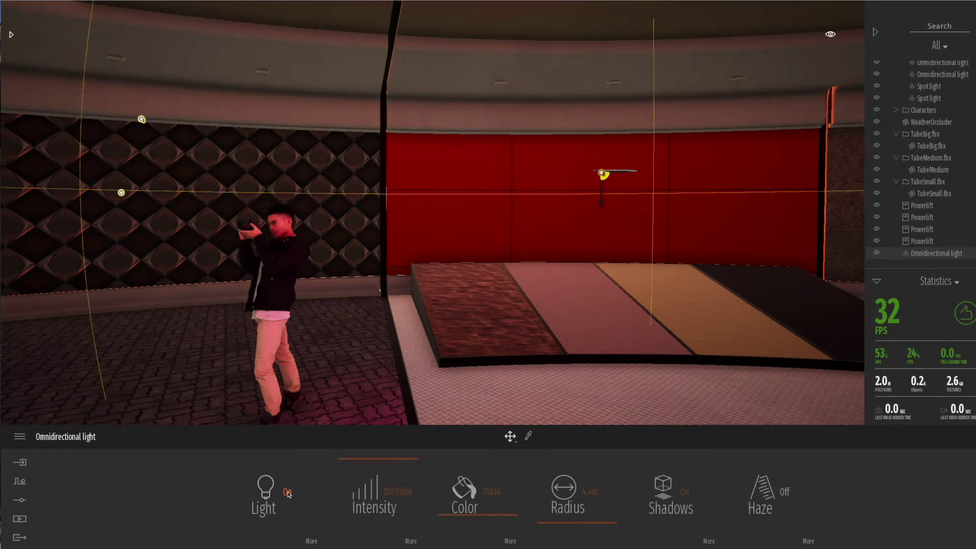
# Step: Hang a spot light on the red wall, aimed down with a ~72° beam at 10000 lm
pyautogui.click(10, 35)
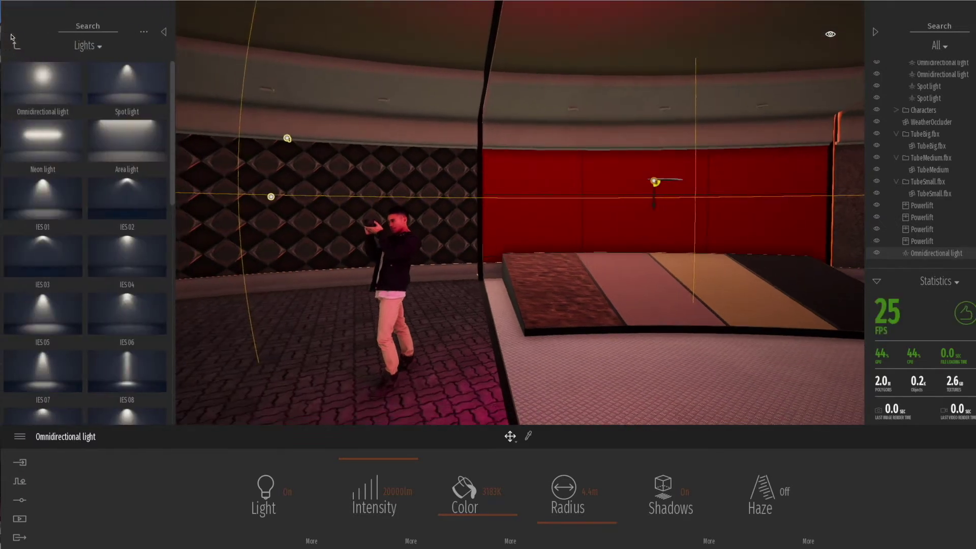
pyautogui.moveTo(126, 83); pyautogui.dragTo(507, 159)
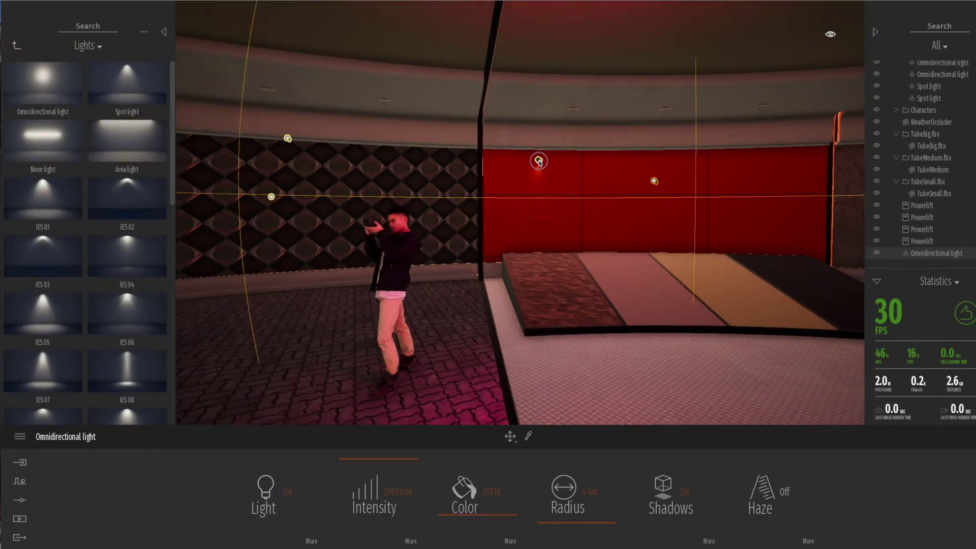
pyautogui.moveTo(539, 161); pyautogui.dragTo(539, 162)
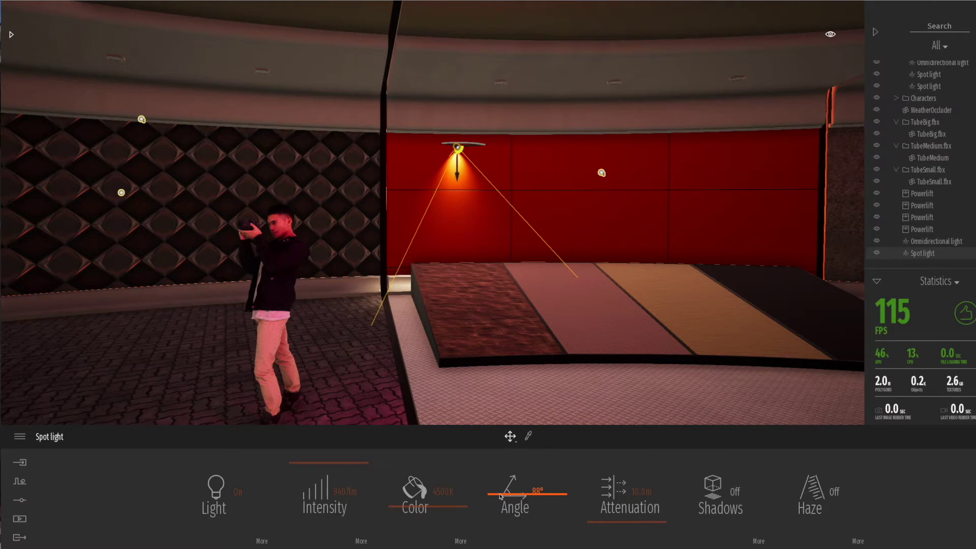
pyautogui.moveTo(500, 496); pyautogui.dragTo(486, 513)
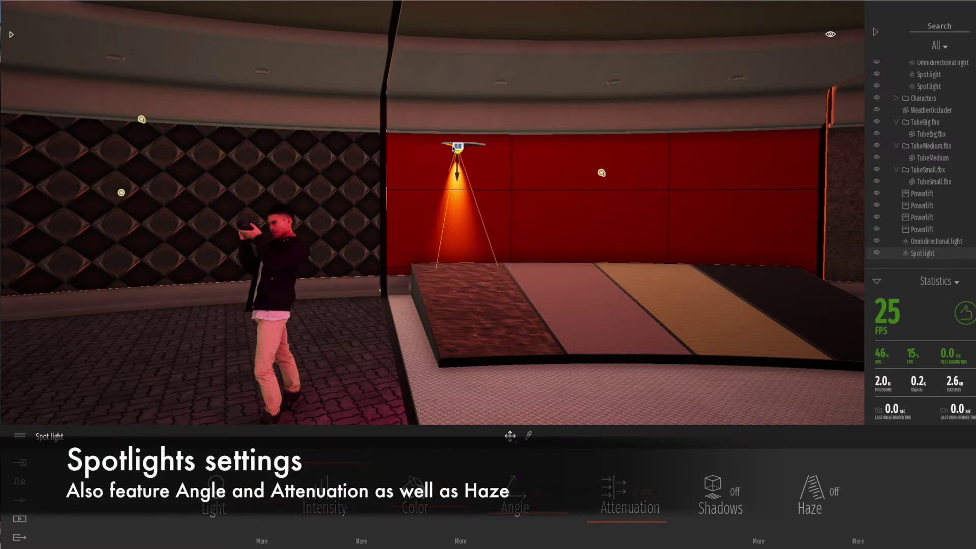
pyautogui.moveTo(451, 148); pyautogui.dragTo(475, 147)
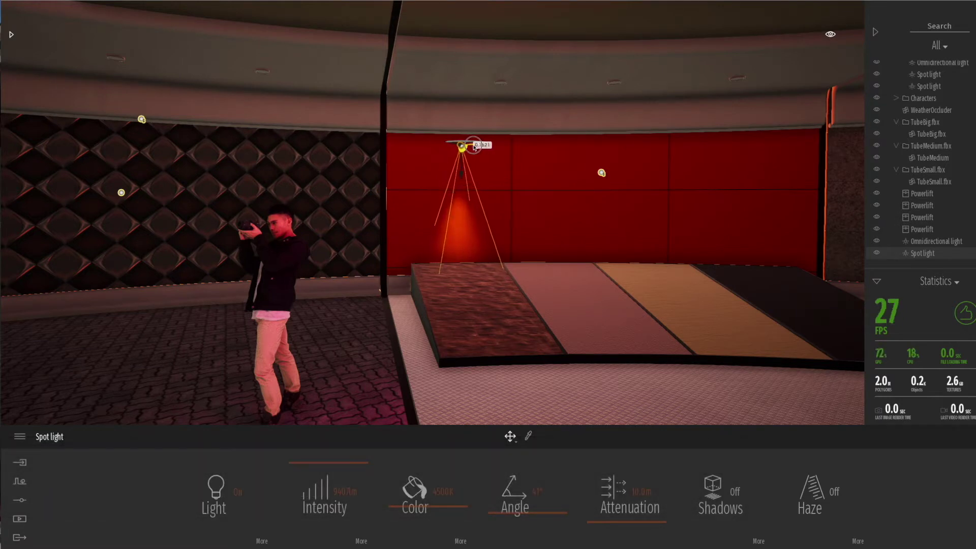
pyautogui.moveTo(500, 510); pyautogui.dragTo(593, 489)
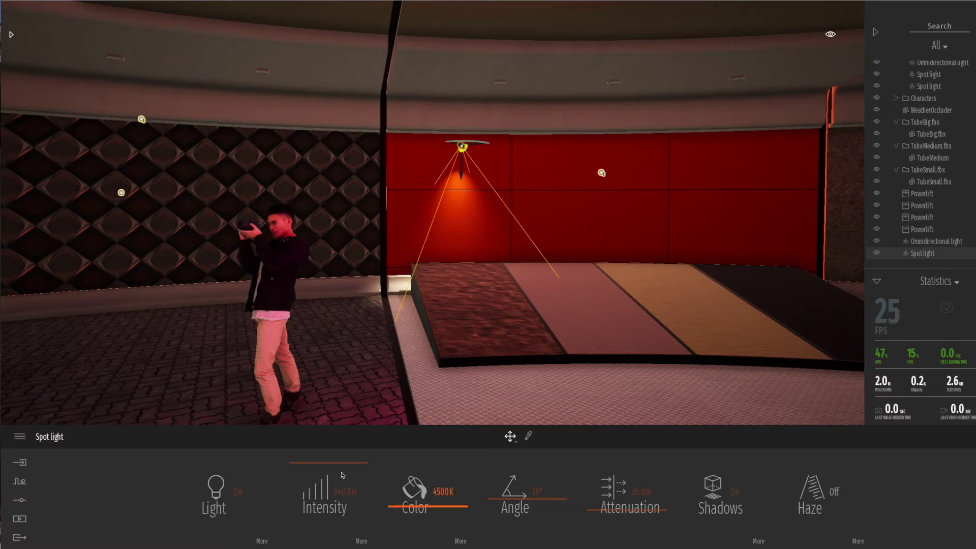
pyautogui.moveTo(318, 468)
pyautogui.mouseDown()
pyautogui.moveTo(313, 514)
pyautogui.moveTo(307, 455)
pyautogui.mouseUp()
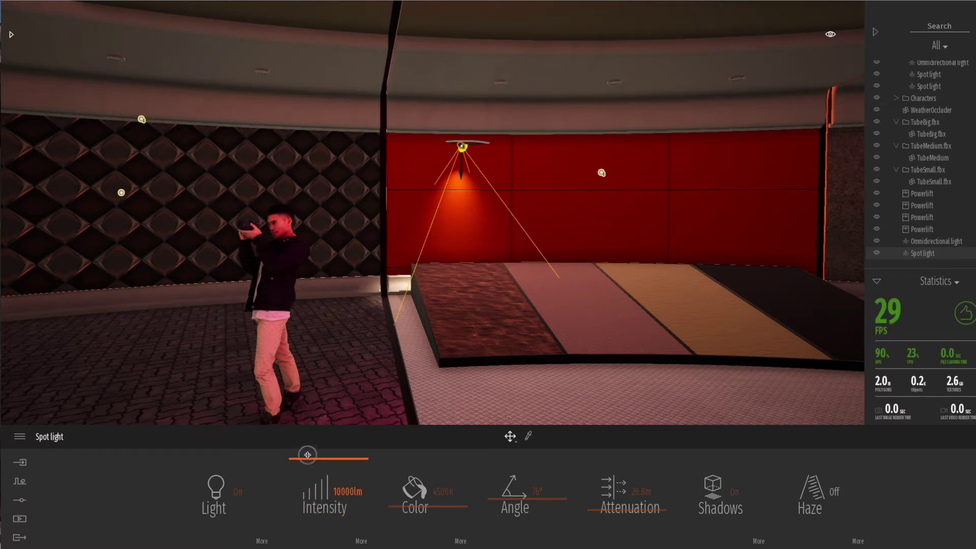
pyautogui.click(238, 495)
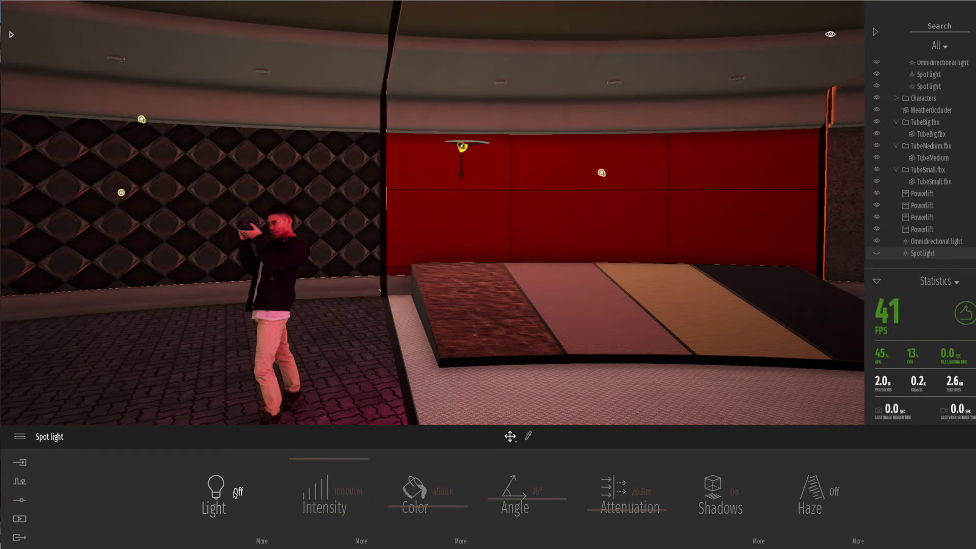
pyautogui.click(236, 495)
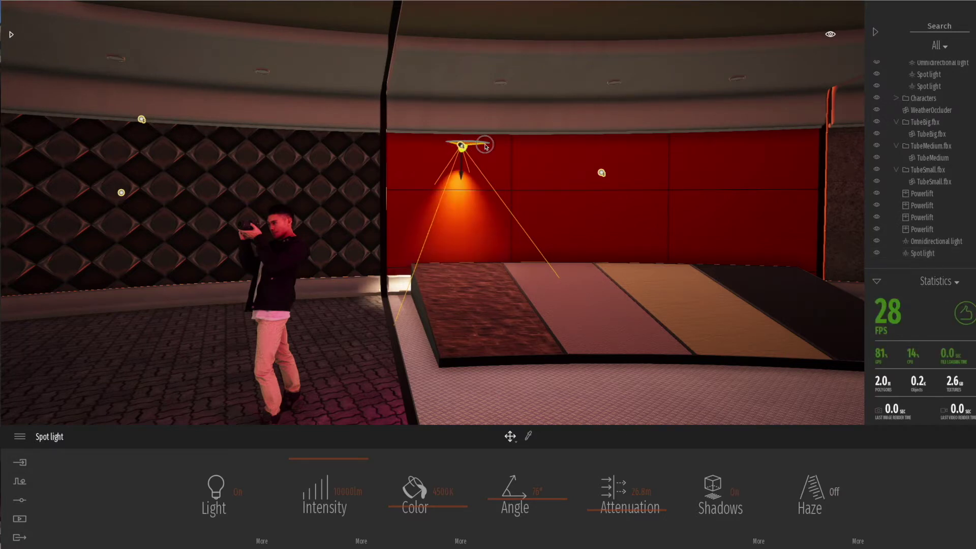
# Step: Add two instanced spotlight copies along the red wall, tilt the third, and adjust their shared intensity
pyautogui.moveTo(471, 147); pyautogui.dragTo(603, 154)
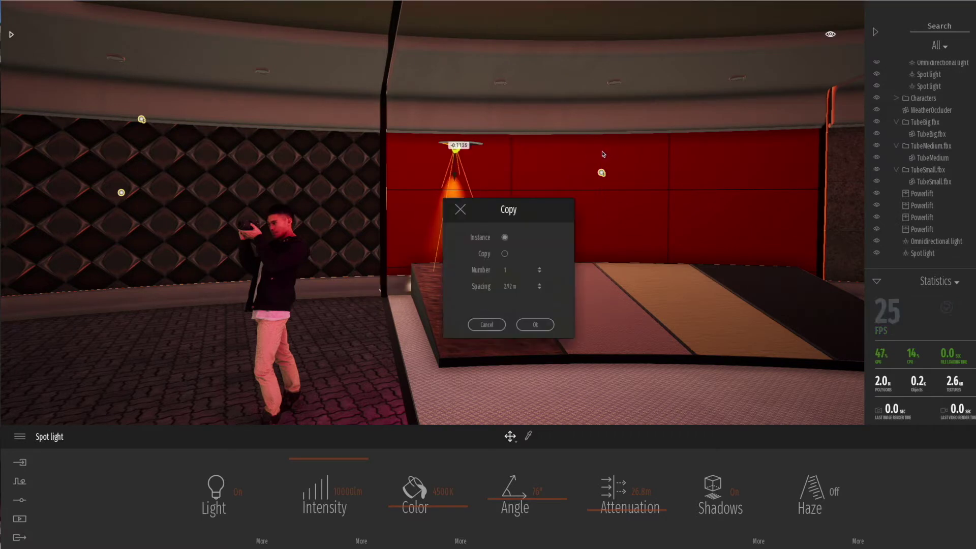
pyautogui.click(496, 325)
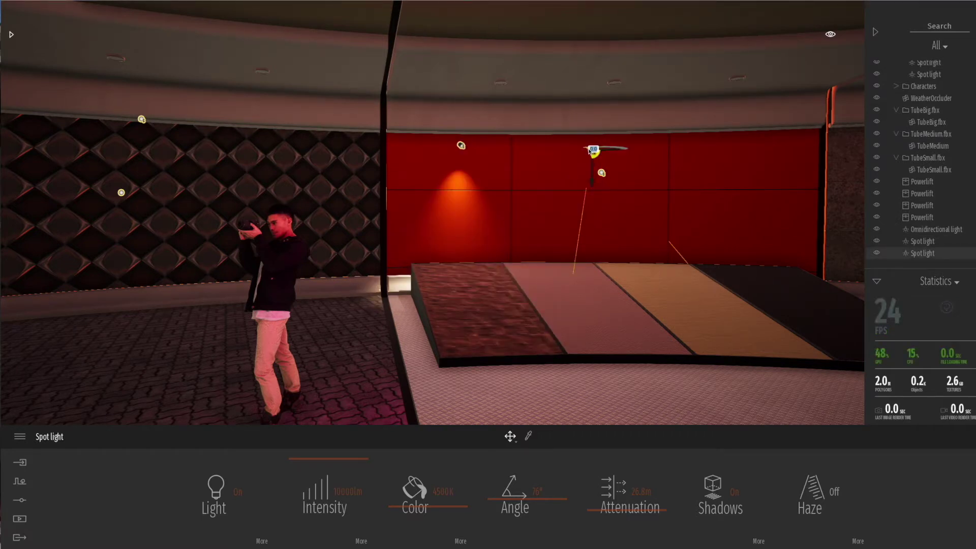
pyautogui.moveTo(590, 151); pyautogui.dragTo(740, 138)
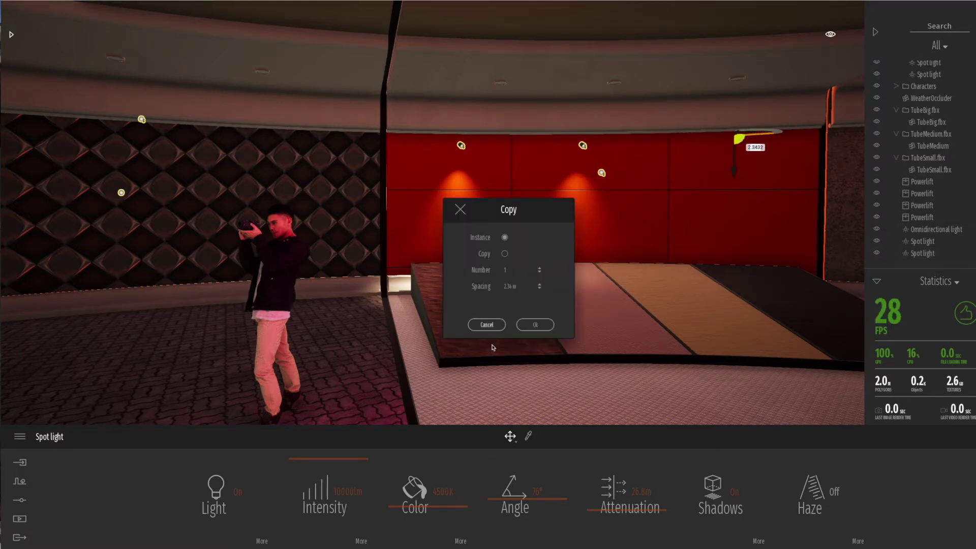
pyautogui.click(535, 325)
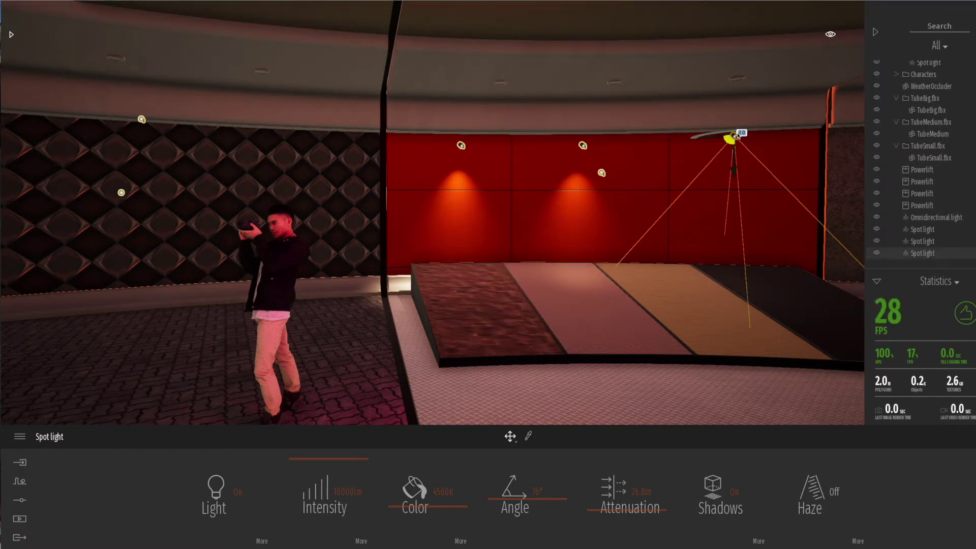
pyautogui.moveTo(739, 132)
pyautogui.mouseDown()
pyautogui.moveTo(757, 106)
pyautogui.moveTo(745, 131)
pyautogui.moveTo(702, 148)
pyautogui.moveTo(731, 142)
pyautogui.mouseUp()
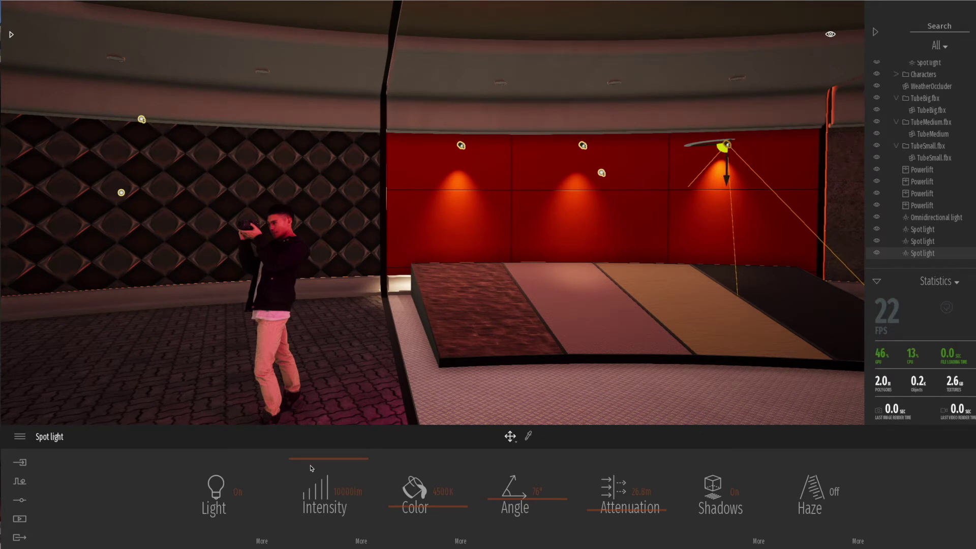
pyautogui.moveTo(293, 463); pyautogui.dragTo(304, 445)
# Step: Select the leftmost spot light, drop its colour to 1000K and turn its shadows off
pyautogui.click(923, 231)
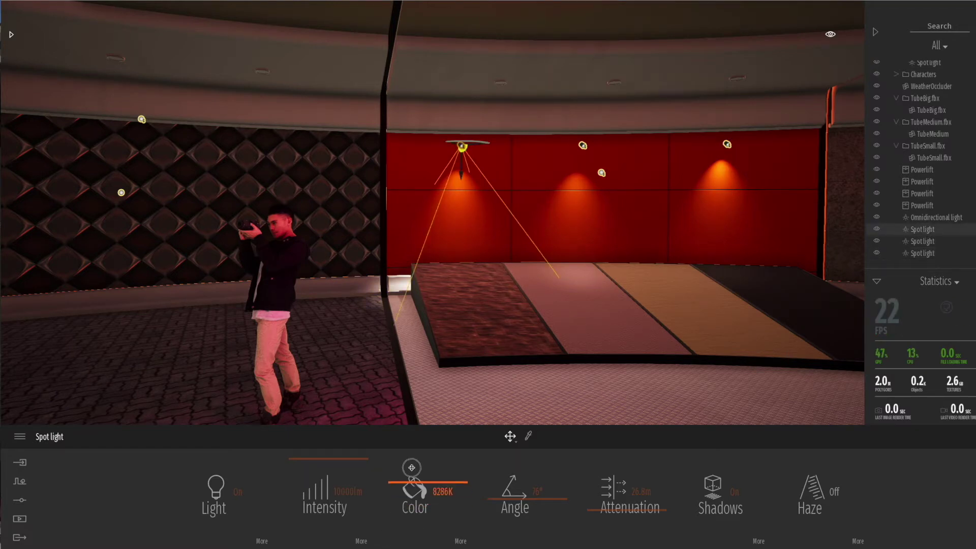
pyautogui.moveTo(410, 509); pyautogui.dragTo(412, 538)
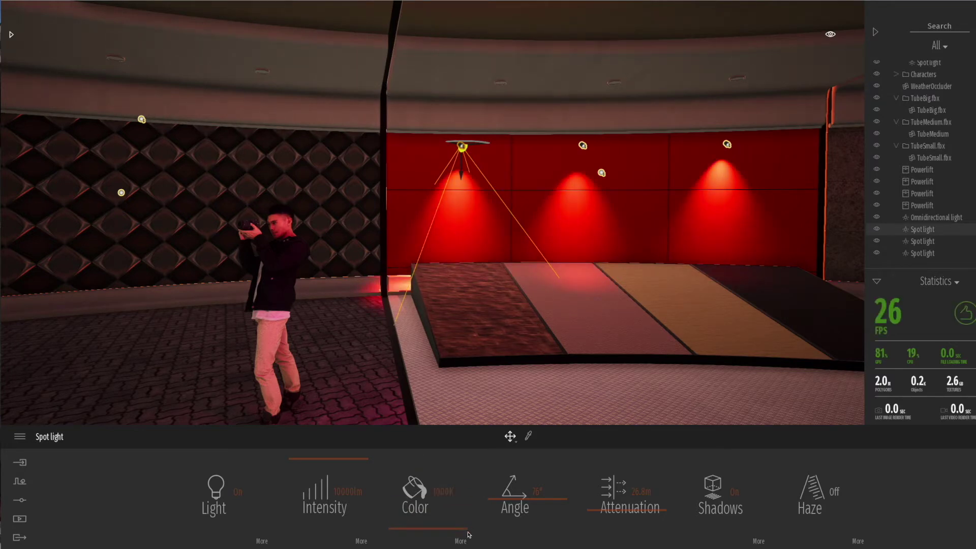
pyautogui.click(734, 492)
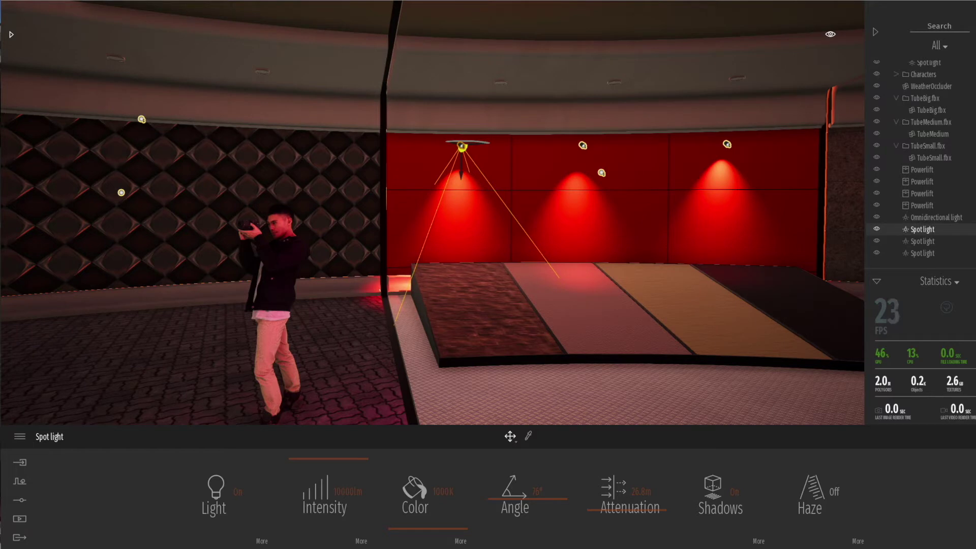
pyautogui.click(972, 229)
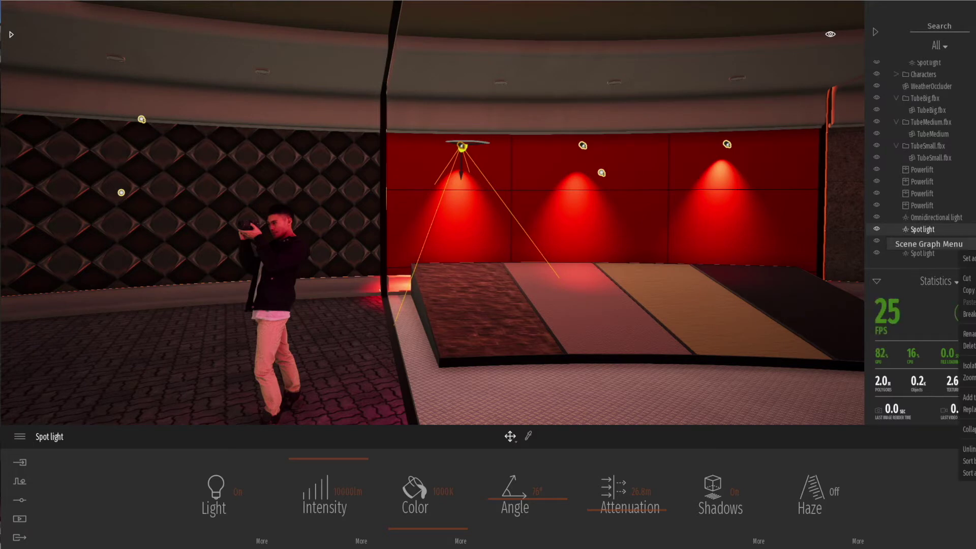
pyautogui.click(970, 315)
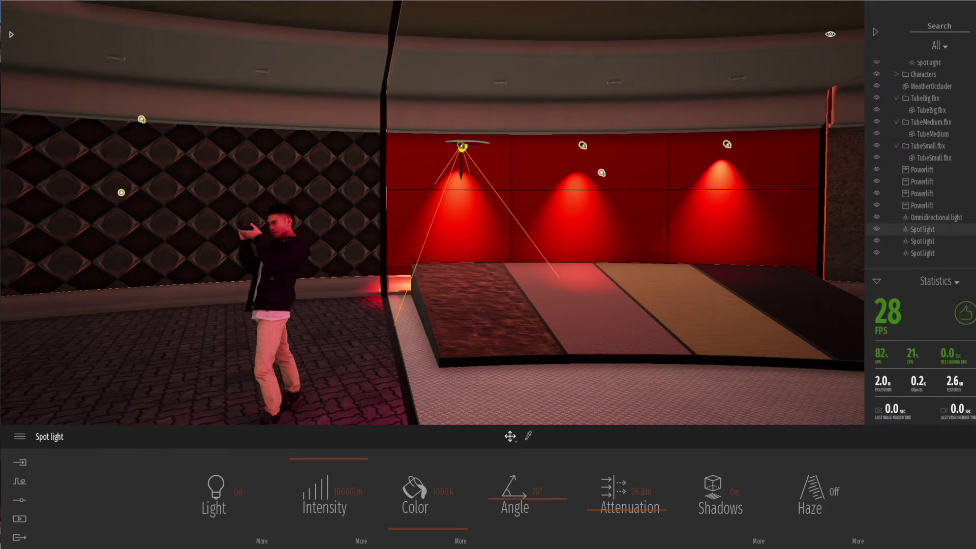
# Step: Warm the spot light to orange at 2509K, trim its intensity, and face the orange panel
pyautogui.moveTo(426, 528)
pyautogui.mouseDown()
pyautogui.moveTo(426, 474)
pyautogui.moveTo(418, 520)
pyautogui.mouseUp()
pyautogui.moveTo(299, 459)
pyautogui.mouseDown()
pyautogui.moveTo(290, 514)
pyautogui.moveTo(297, 459)
pyautogui.moveTo(294, 487)
pyautogui.moveTo(293, 471)
pyautogui.mouseUp()
pyautogui.moveTo(432, 214); pyautogui.dragTo(302, 211, button='right')
# Step: Move the standing character back toward the patterned wall
pyautogui.press('a')
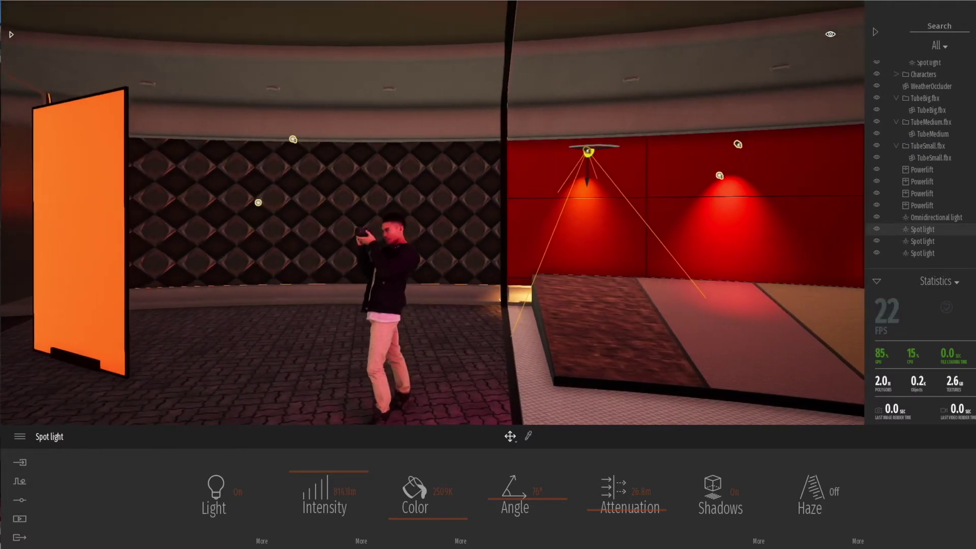
pyautogui.press('d')
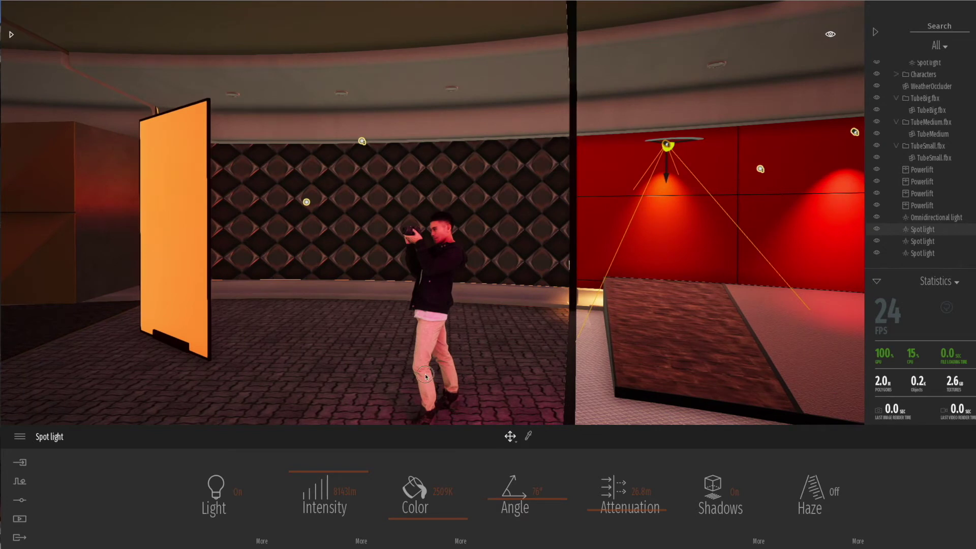
pyautogui.click(426, 376)
pyautogui.moveTo(425, 424); pyautogui.dragTo(318, 336)
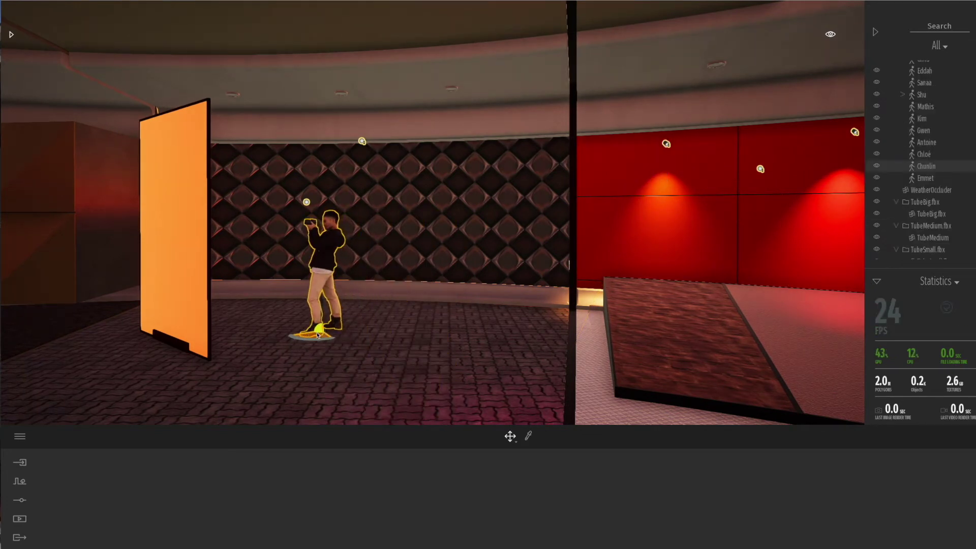
# Step: Add a neon light along the ceiling: 34.5 m long, 1639 lm, red at 1000K
pyautogui.click(10, 34)
pyautogui.moveTo(37, 143); pyautogui.dragTo(460, 147)
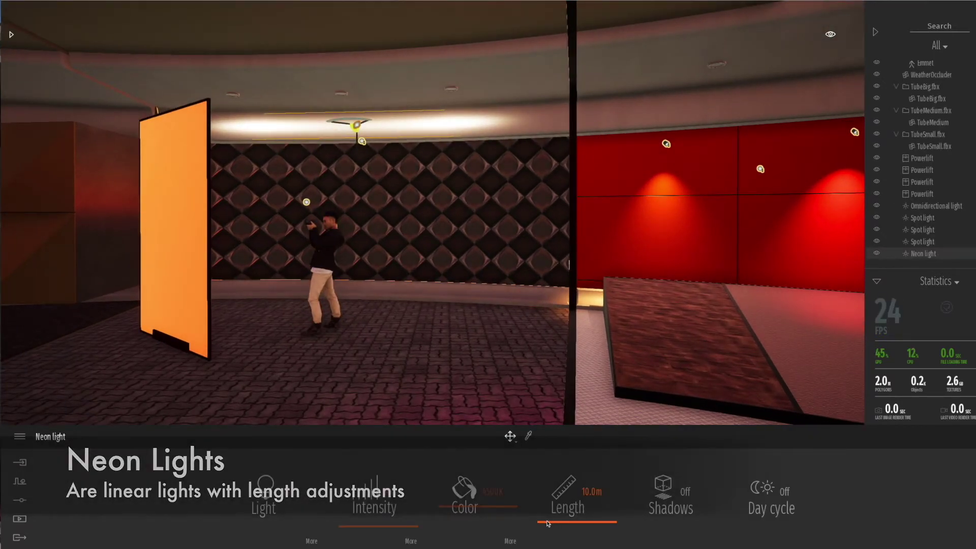
pyautogui.moveTo(545, 522); pyautogui.dragTo(544, 492)
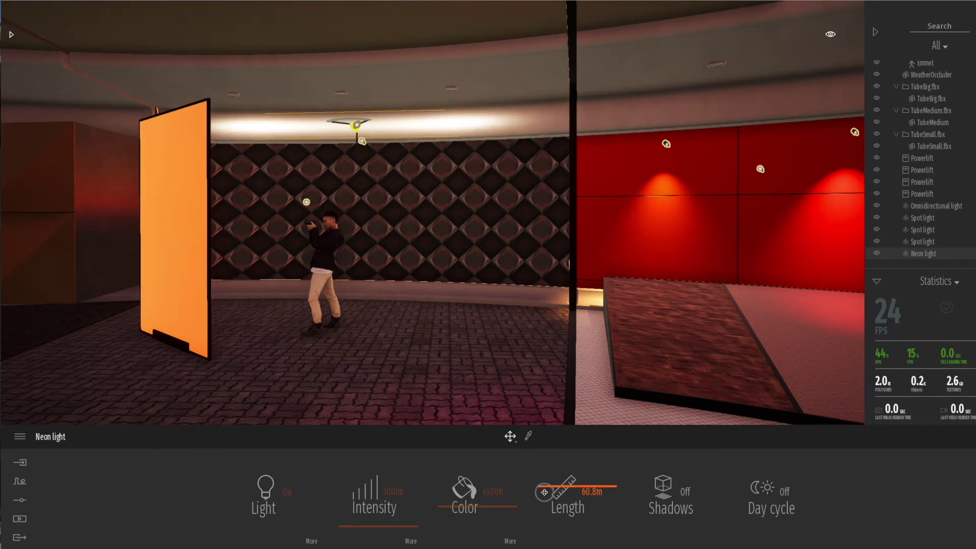
pyautogui.moveTo(400, 528)
pyautogui.mouseDown()
pyautogui.moveTo(399, 468)
pyautogui.moveTo(393, 517)
pyautogui.mouseUp()
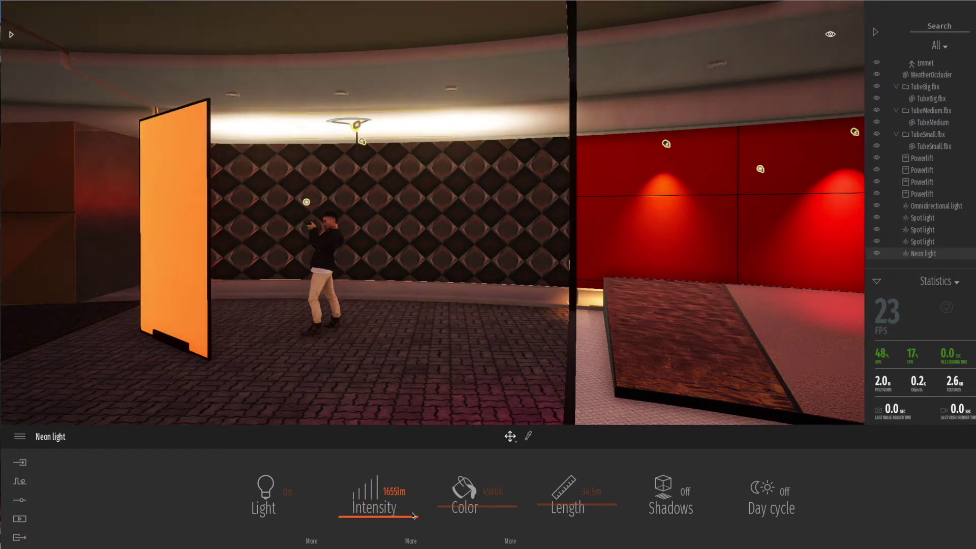
pyautogui.moveTo(449, 506); pyautogui.dragTo(455, 535)
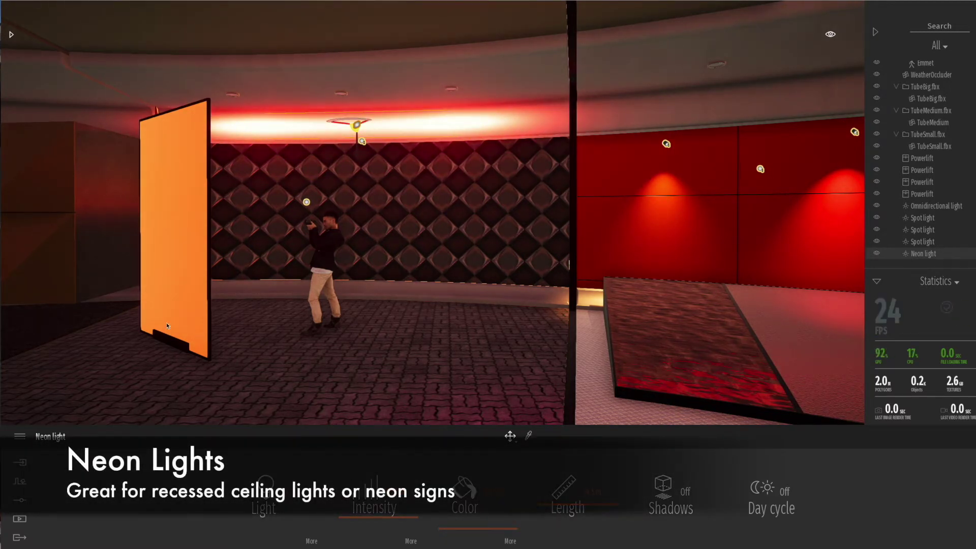
# Step: Look along the neon strip, compare it on and off, and leave it switched off
pyautogui.moveTo(166, 323); pyautogui.dragTo(363, 319, button='right')
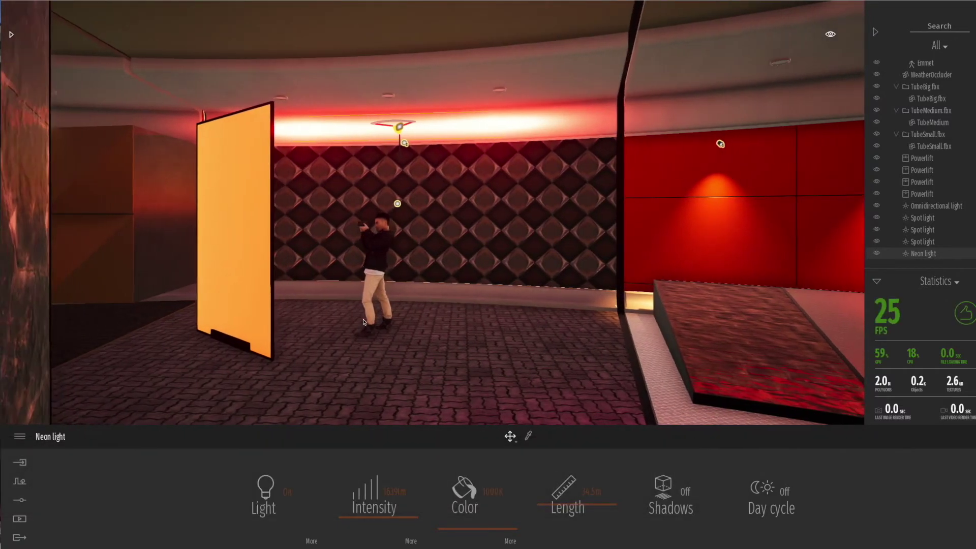
pyautogui.press('d')
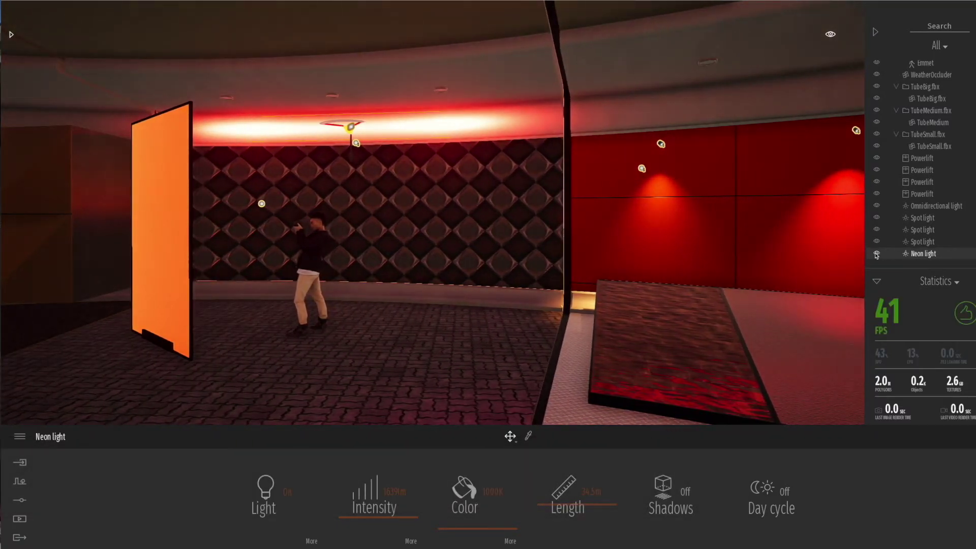
pyautogui.click(877, 254)
pyautogui.click(881, 252)
pyautogui.click(880, 252)
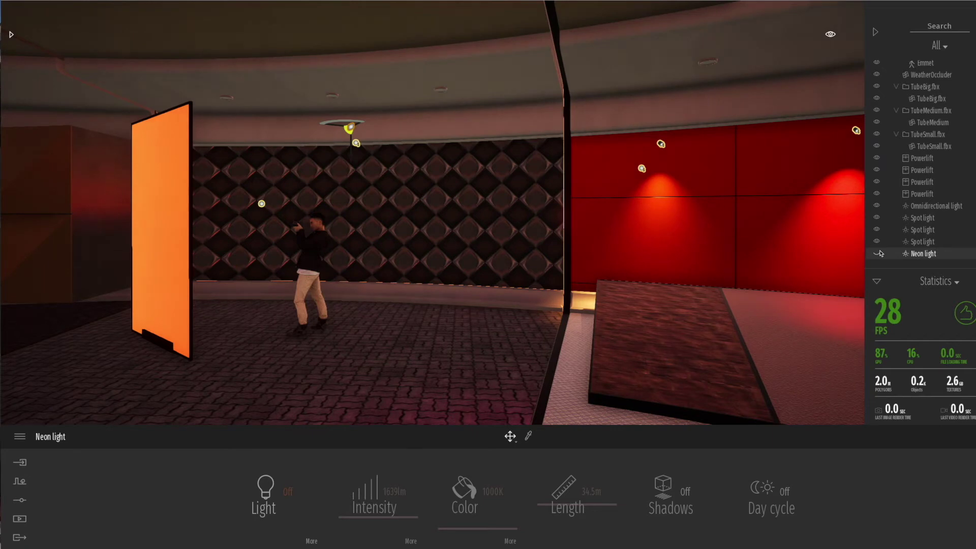
pyautogui.click(880, 251)
pyautogui.click(881, 251)
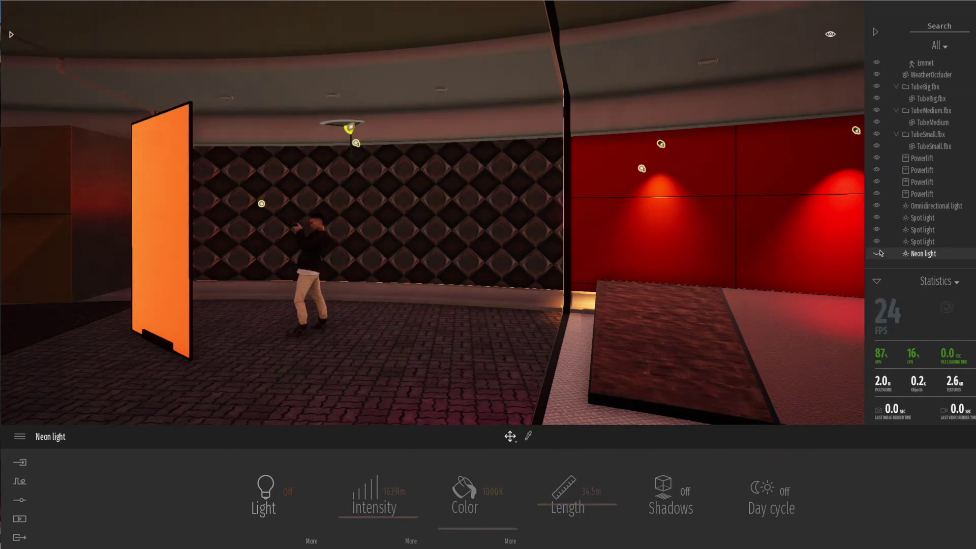
pyautogui.click(11, 35)
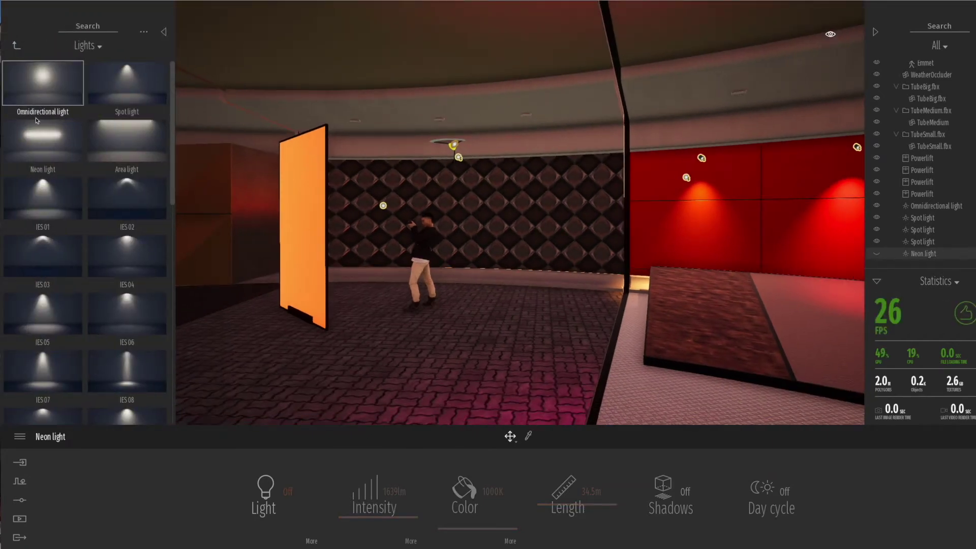
# Step: Place an area light with length and width 2 m and intensity 5051 lm
pyautogui.moveTo(127, 141); pyautogui.dragTo(456, 331)
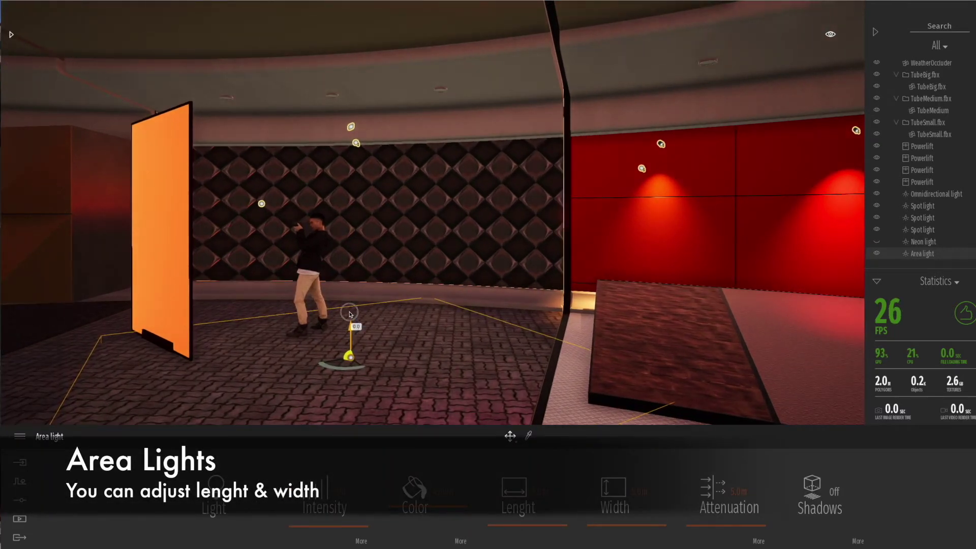
pyautogui.moveTo(349, 314); pyautogui.dragTo(350, 263)
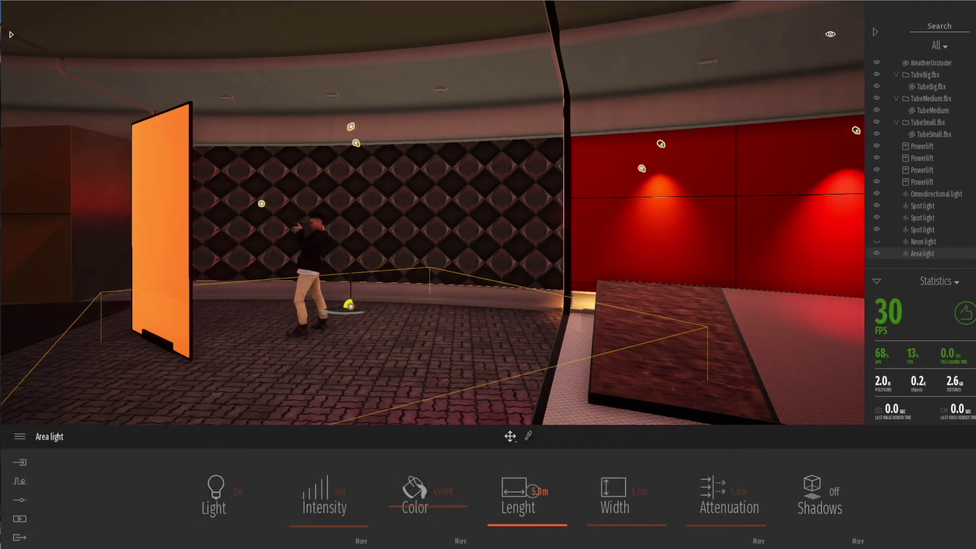
pyautogui.press('Tab')
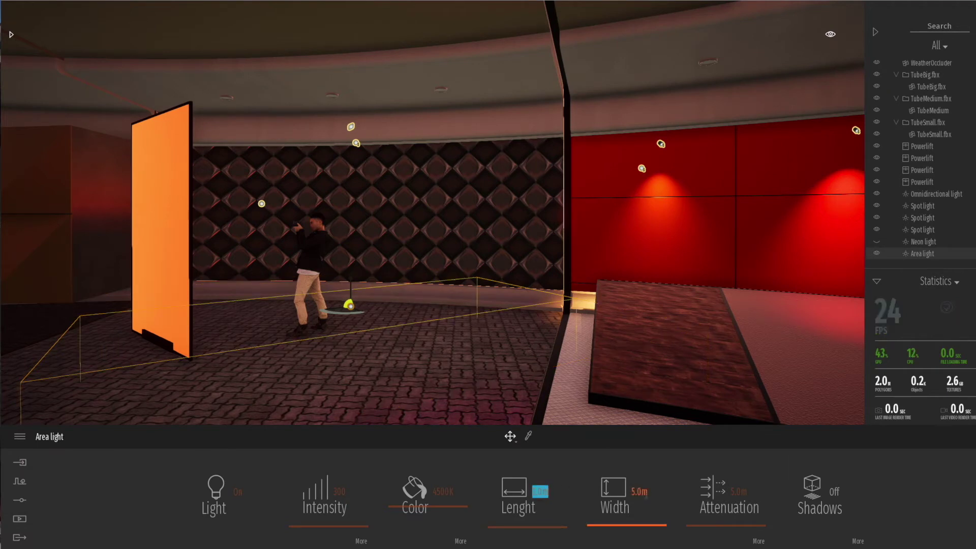
pyautogui.write('2')
pyautogui.press('Return')
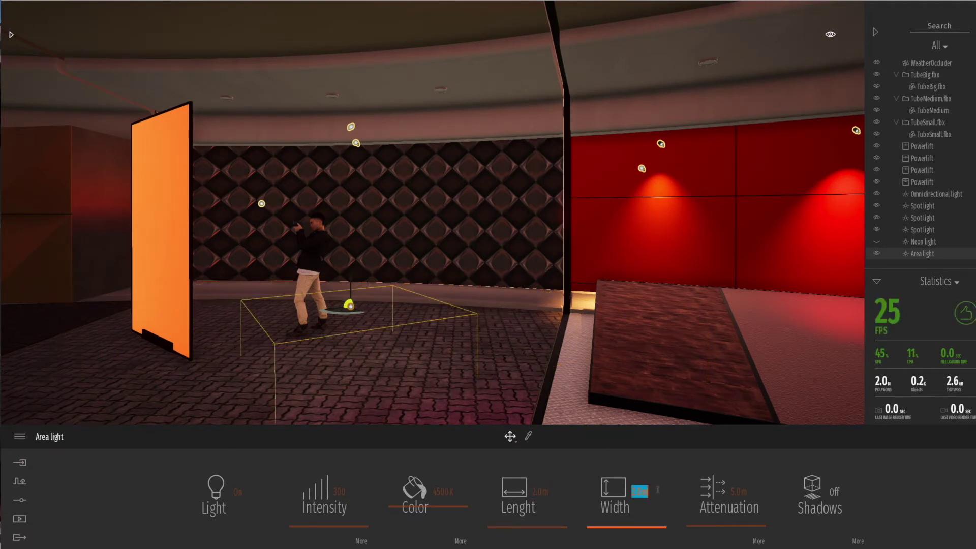
pyautogui.moveTo(314, 527); pyautogui.dragTo(313, 496)
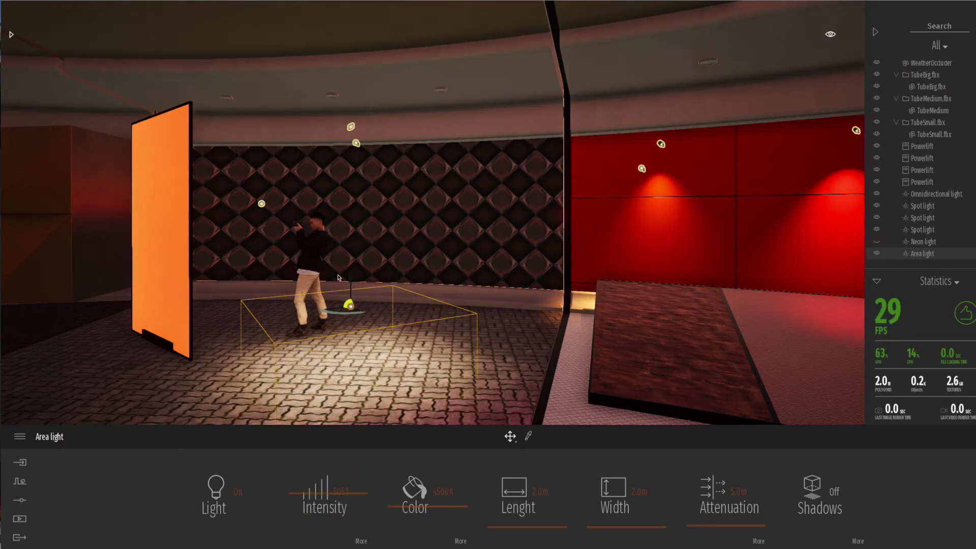
# Step: Turn on the area light's shadows, lift it to the ceiling and stretch its length
pyautogui.moveTo(352, 278); pyautogui.dragTo(351, 217)
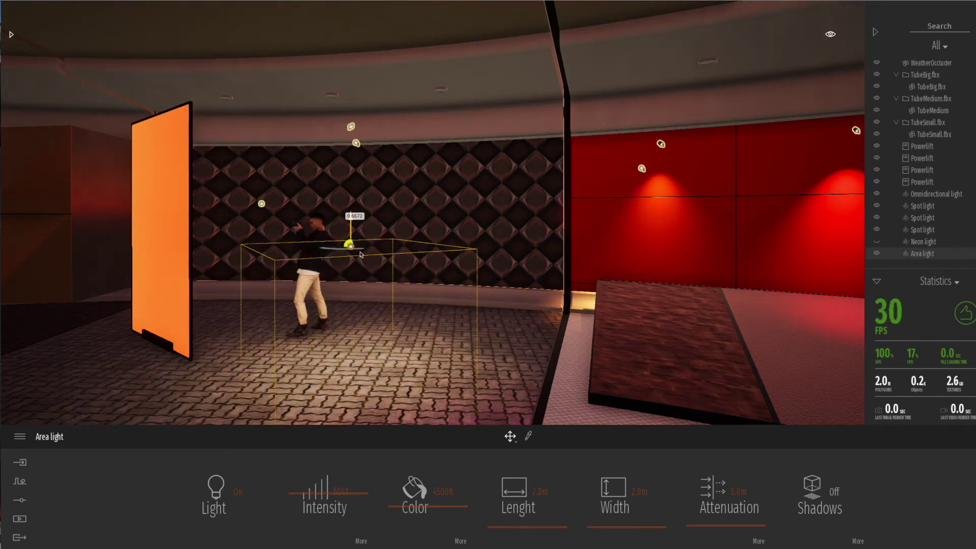
pyautogui.click(834, 492)
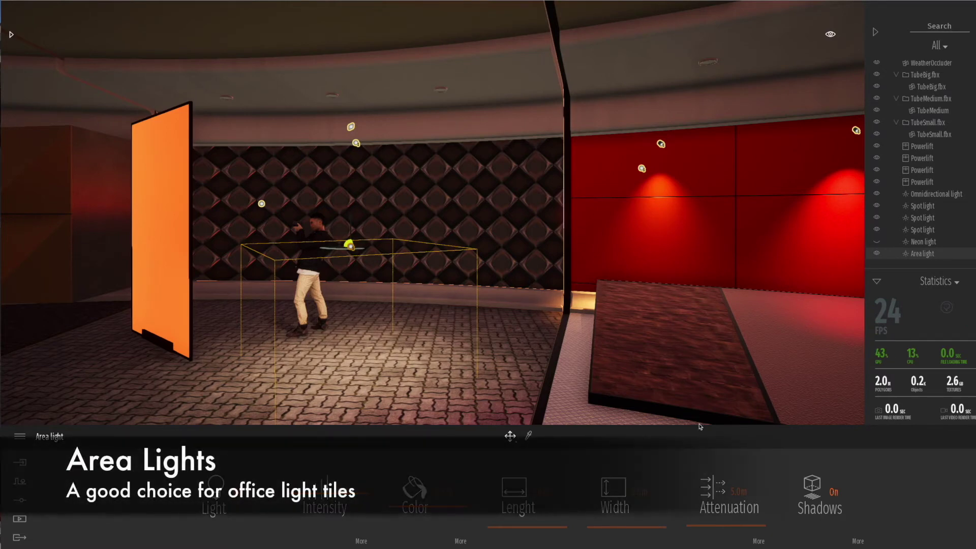
pyautogui.moveTo(341, 249); pyautogui.dragTo(329, 246)
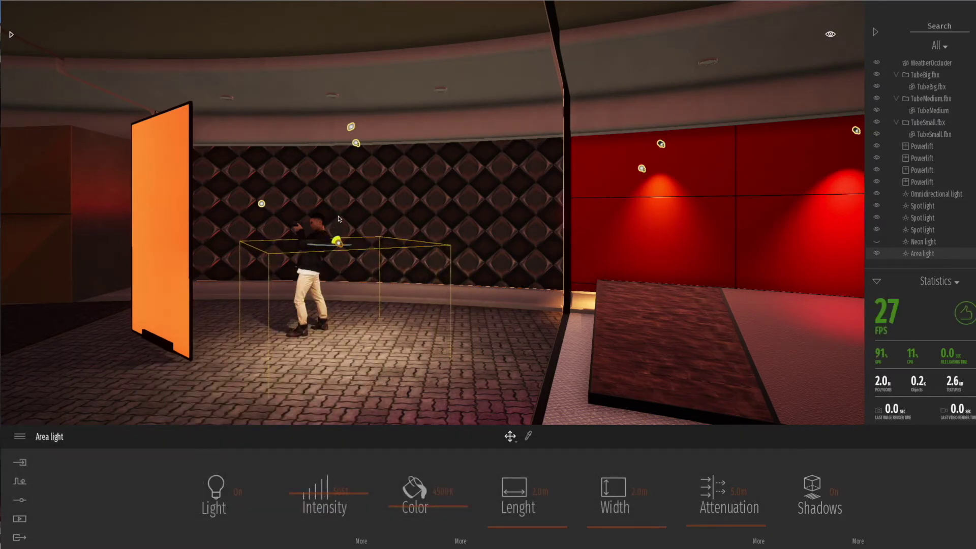
pyautogui.moveTo(340, 211); pyautogui.dragTo(345, 111)
pyautogui.moveTo(495, 527); pyautogui.dragTo(495, 523)
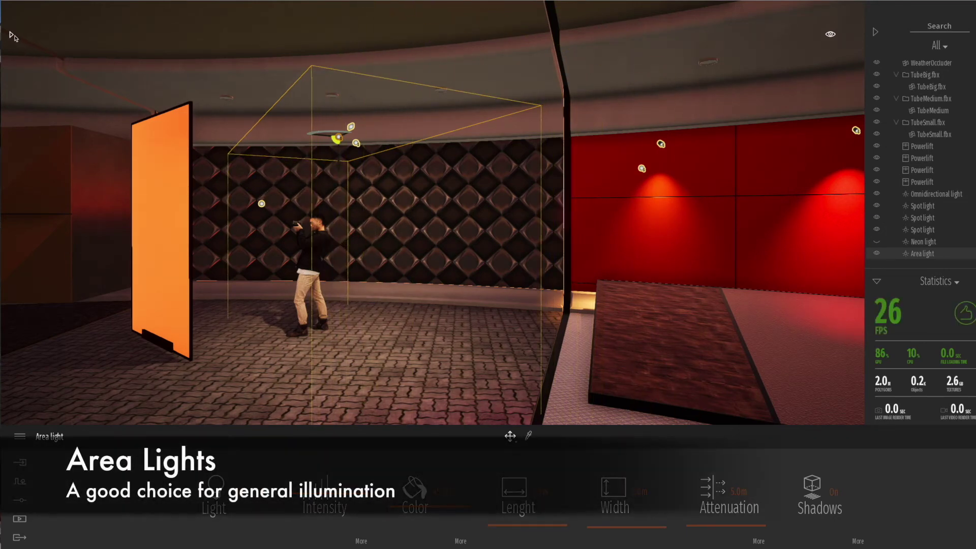
pyautogui.click(11, 36)
# Step: From the Plants collection, place a Yucca and a Dracaena plant in the room
pyautogui.click(16, 46)
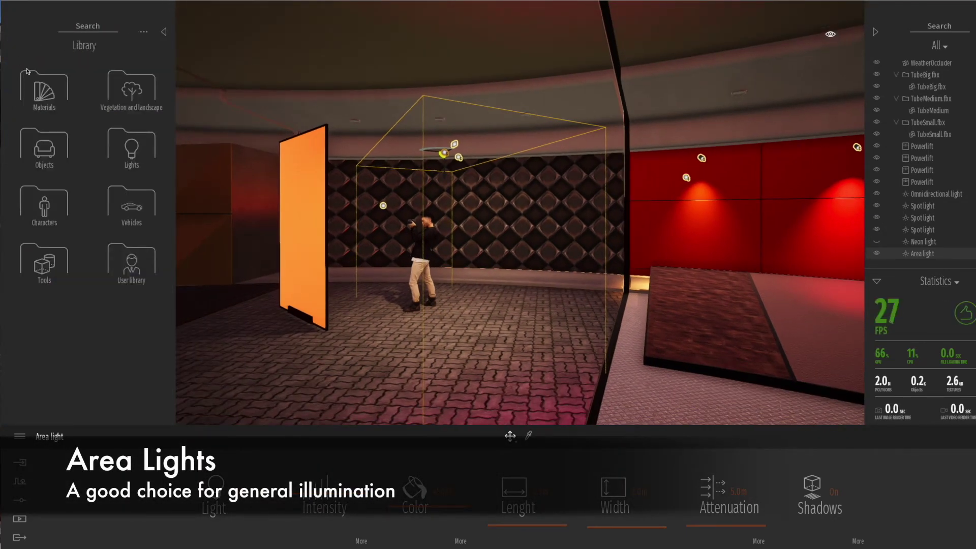
pyautogui.click(40, 148)
pyautogui.click(41, 81)
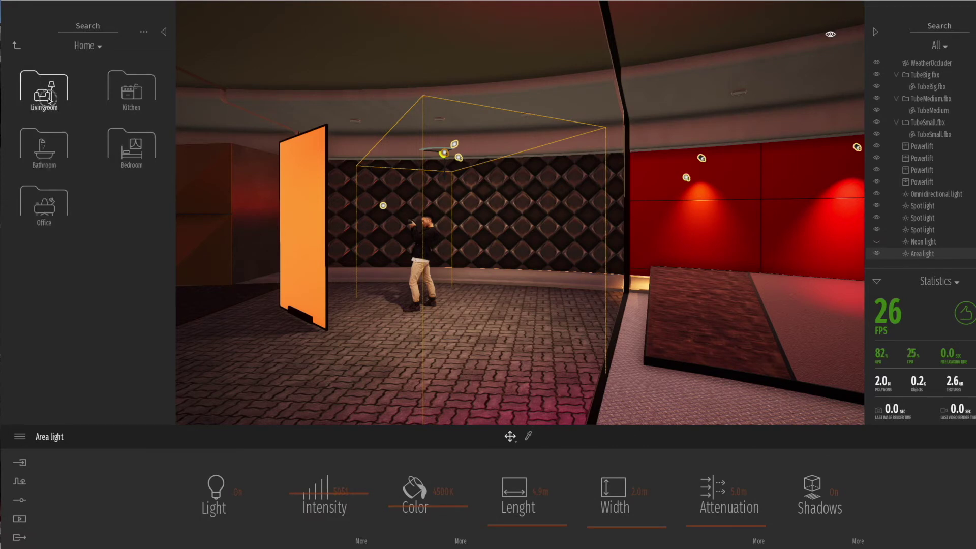
pyautogui.click(42, 91)
pyautogui.click(131, 150)
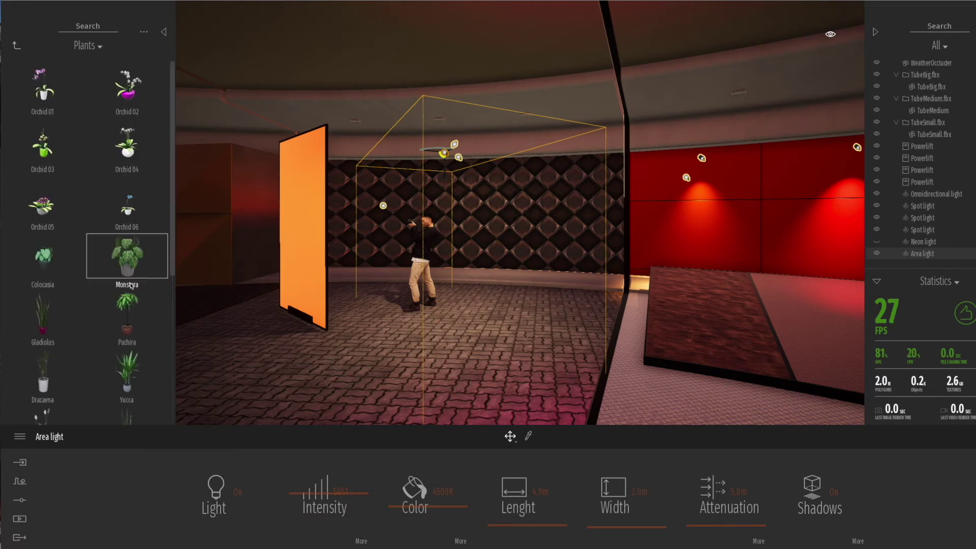
pyautogui.moveTo(459, 356); pyautogui.dragTo(503, 343)
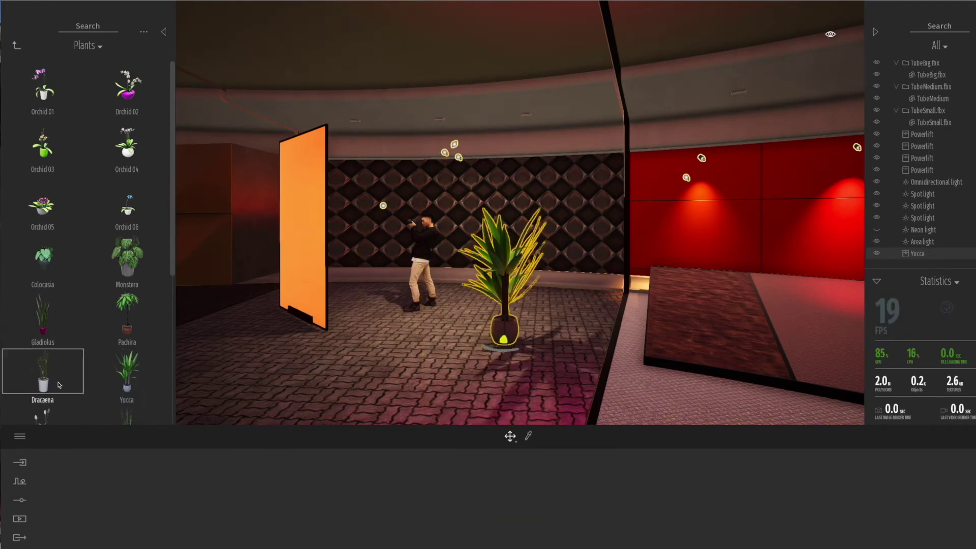
pyautogui.scroll(-1, 51, 387)
pyautogui.moveTo(50, 389); pyautogui.dragTo(366, 348)
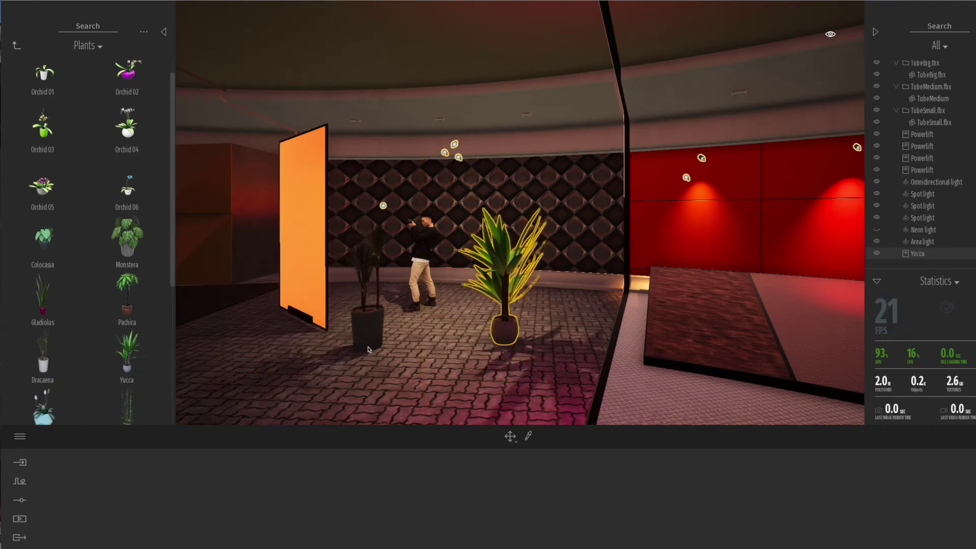
# Step: Raise the area light and set 10000 lm intensity, shadows on and 13.7 m attenuation
pyautogui.click(924, 230)
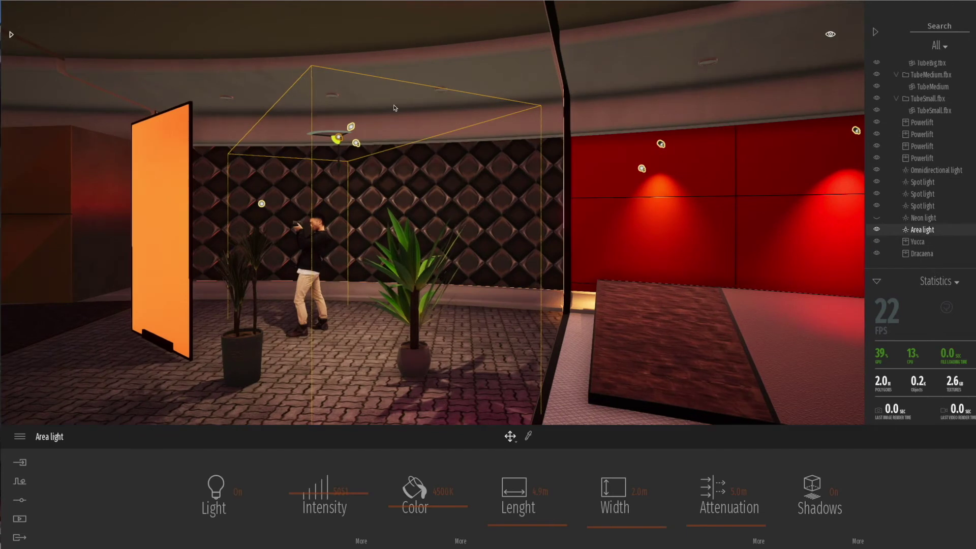
pyautogui.moveTo(339, 170); pyautogui.dragTo(322, 127)
pyautogui.moveTo(295, 496); pyautogui.dragTo(293, 440)
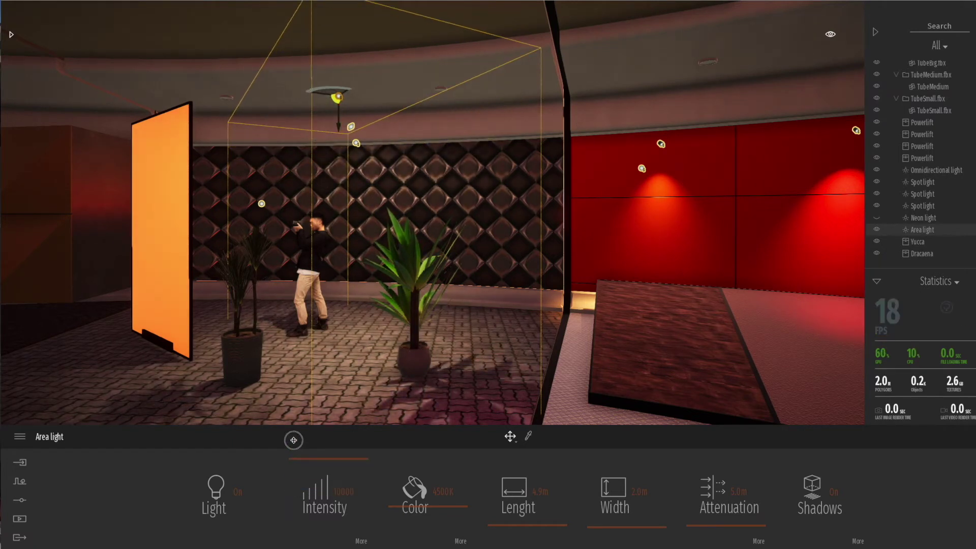
pyautogui.click(834, 494)
pyautogui.click(833, 494)
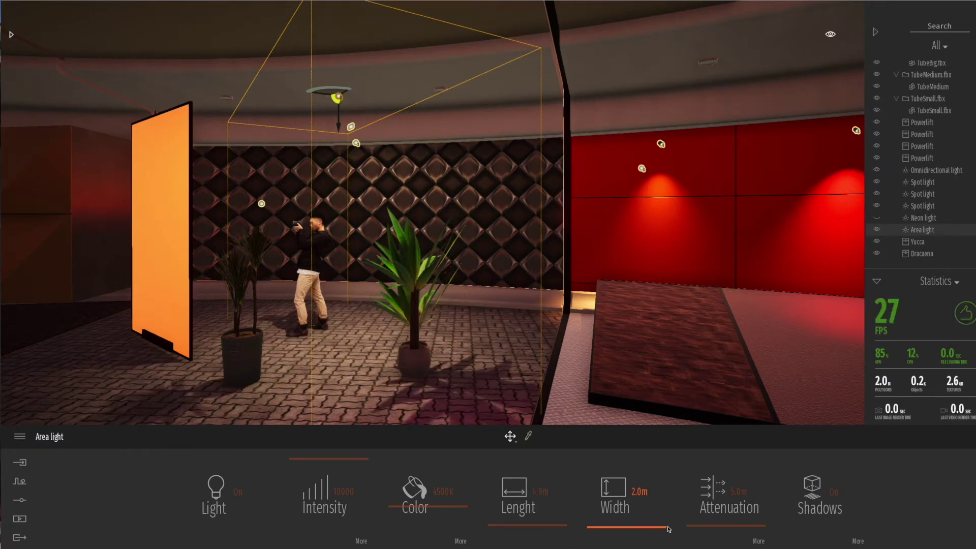
pyautogui.moveTo(694, 529)
pyautogui.mouseDown()
pyautogui.moveTo(689, 498)
pyautogui.moveTo(688, 519)
pyautogui.mouseUp()
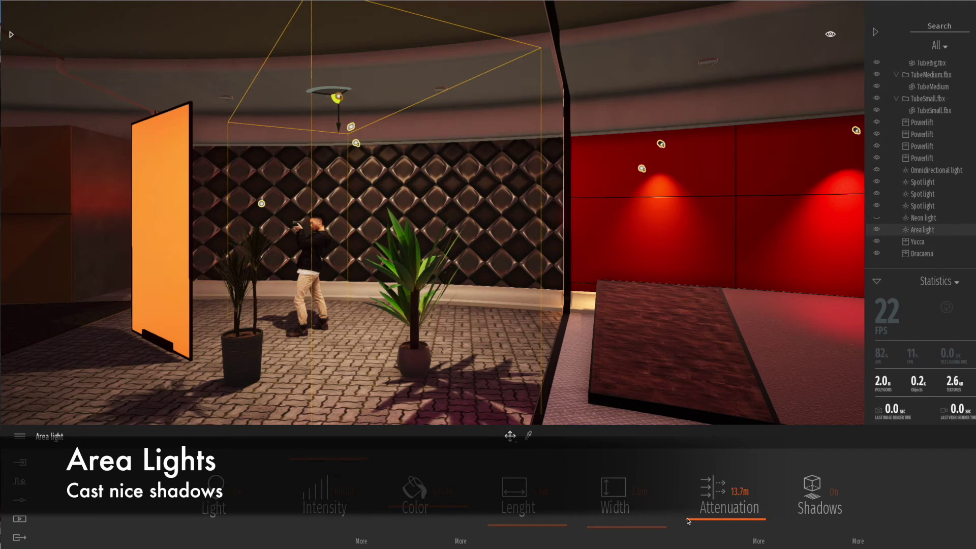
# Step: Turn the view toward the far wall and move forward into the room
pyautogui.moveTo(461, 359); pyautogui.dragTo(173, 325, button='right')
pyautogui.moveTo(661, 305); pyautogui.dragTo(502, 312, button='middle')
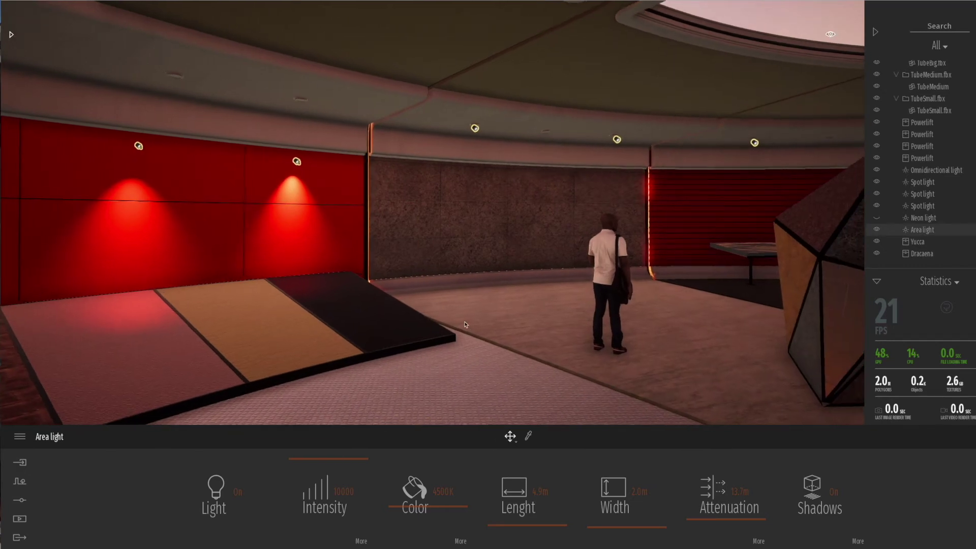
pyautogui.press('w')
pyautogui.press('d')
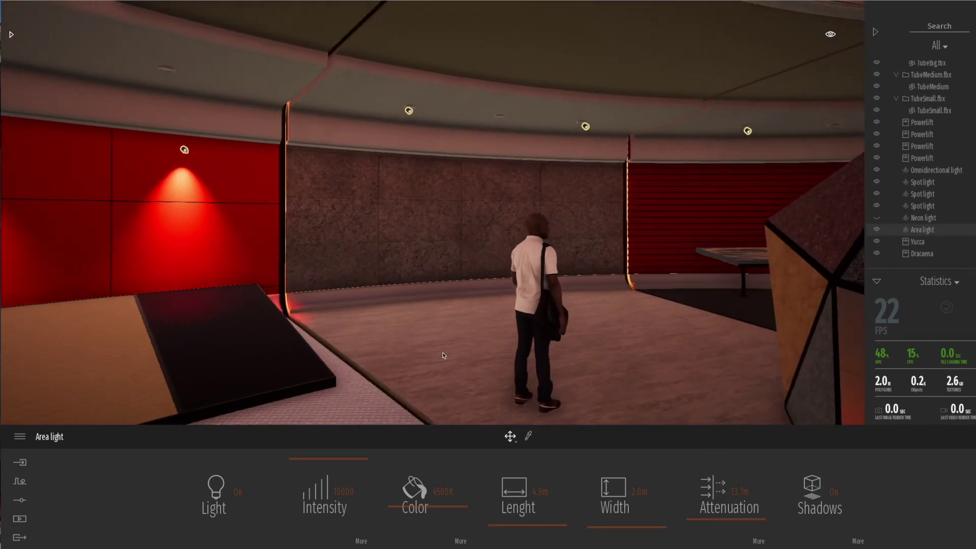
# Step: Move the standing character left and deeper into the room
pyautogui.click(492, 333)
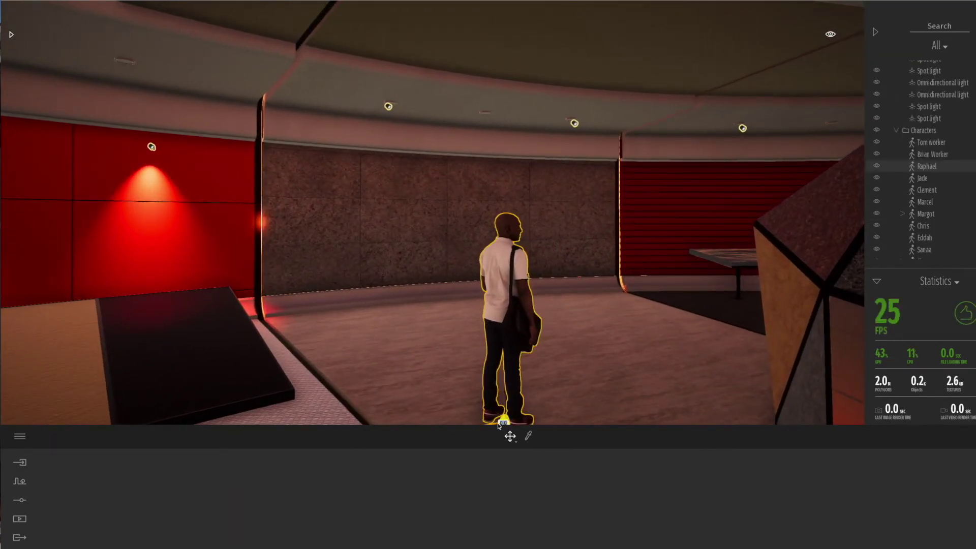
pyautogui.moveTo(498, 424); pyautogui.dragTo(460, 359)
pyautogui.press('s')
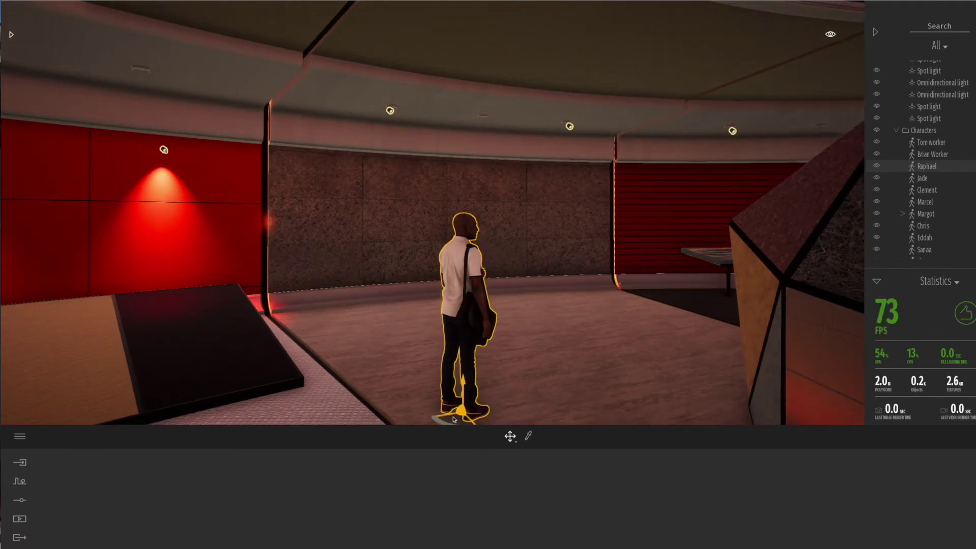
pyautogui.moveTo(454, 420); pyautogui.dragTo(418, 325)
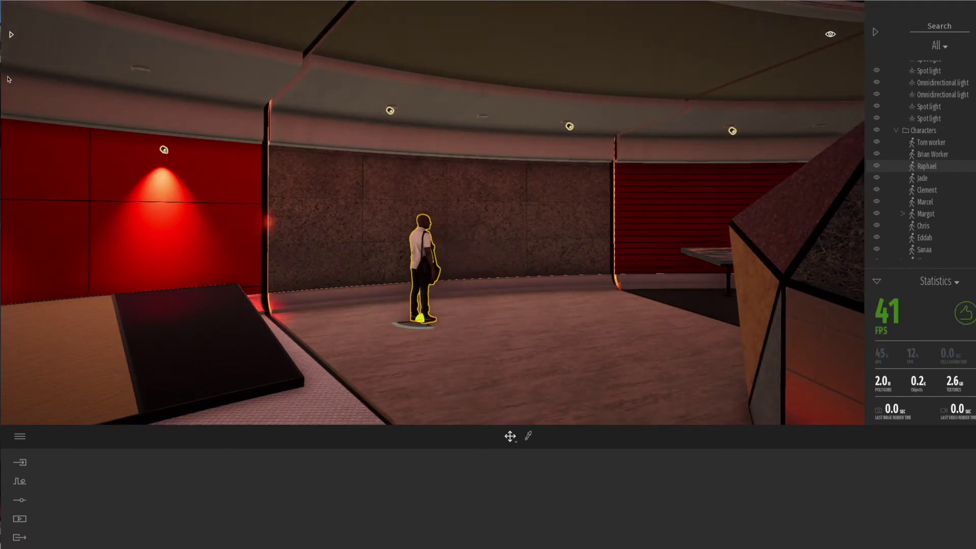
# Step: Place a Reverence seat from the Sofas library and rotate it 80°
pyautogui.click(11, 34)
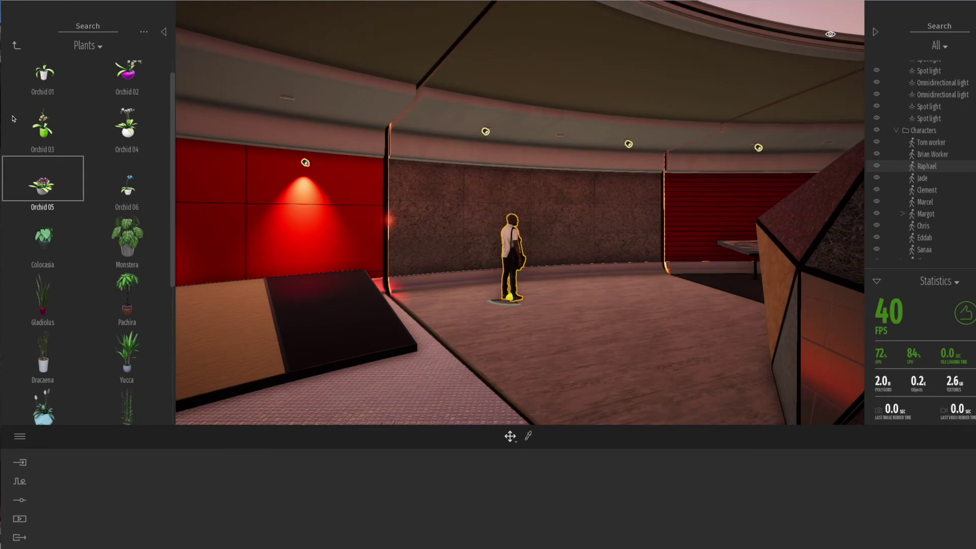
pyautogui.click(16, 45)
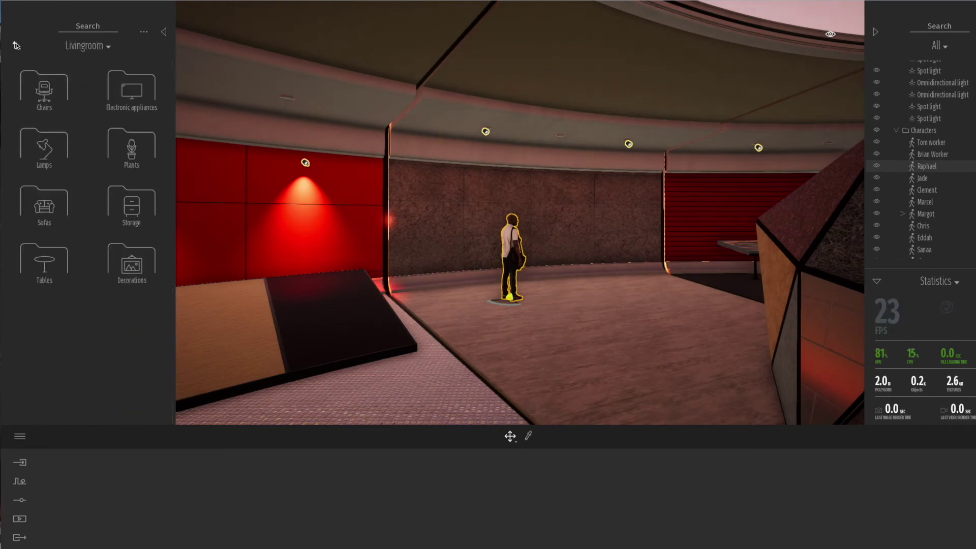
pyautogui.click(46, 209)
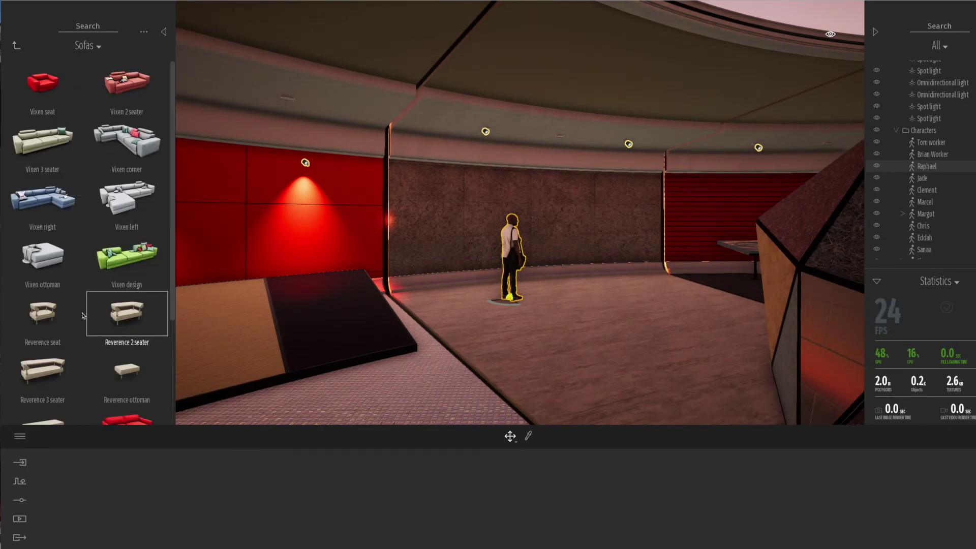
pyautogui.moveTo(43, 312); pyautogui.dragTo(630, 297)
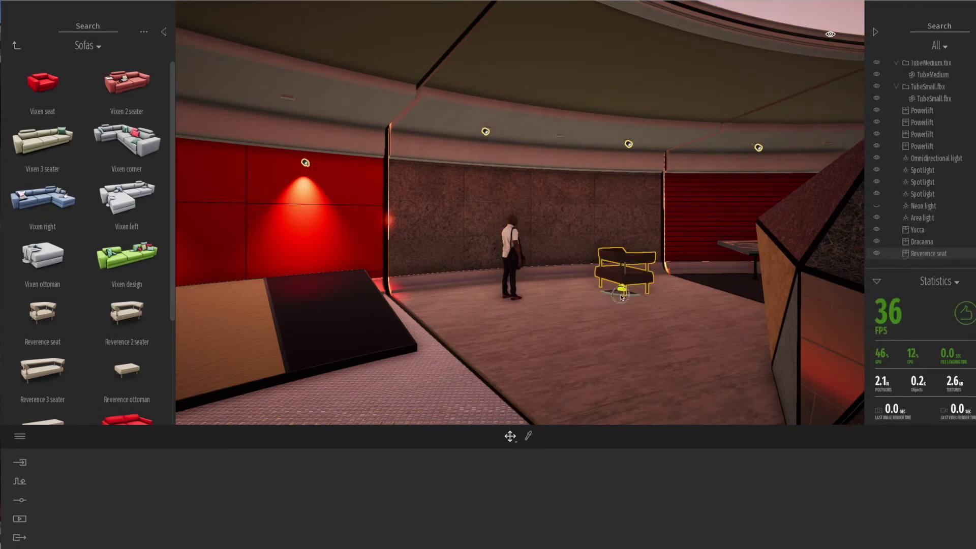
pyautogui.click(623, 289)
pyautogui.click(625, 289)
pyautogui.moveTo(622, 297); pyautogui.dragTo(577, 290)
# Step: Turn the character by 75° and return the library to the Objects categories
pyautogui.click(506, 299)
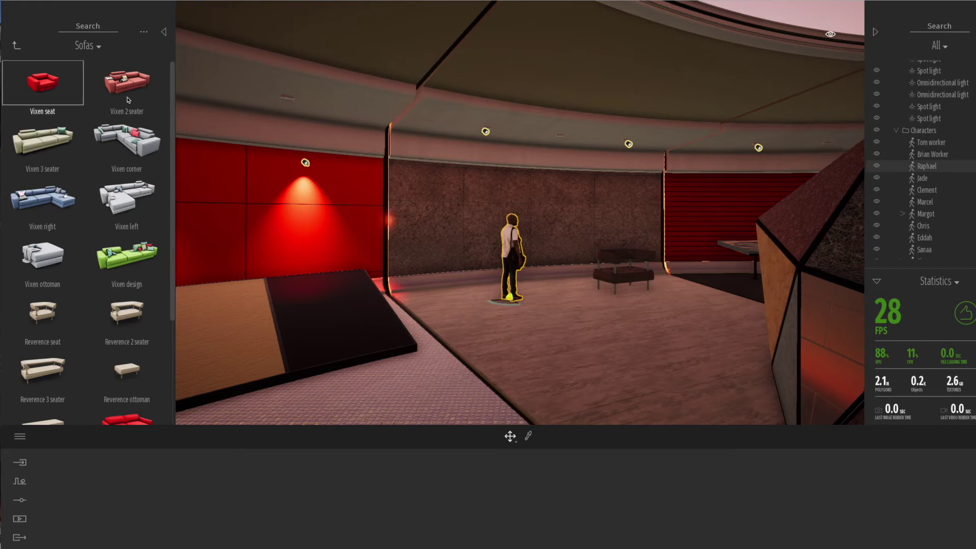
pyautogui.moveTo(503, 306); pyautogui.dragTo(463, 294)
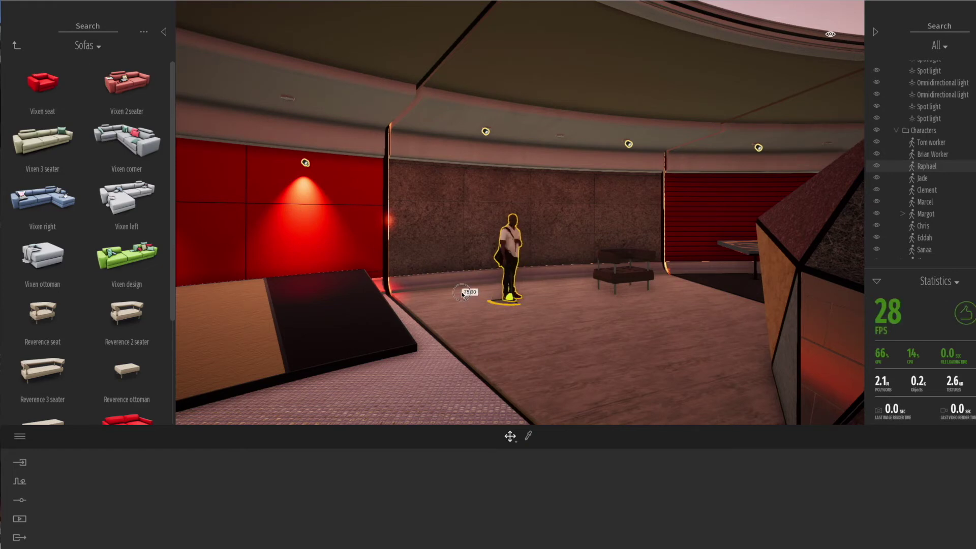
pyautogui.click(15, 46)
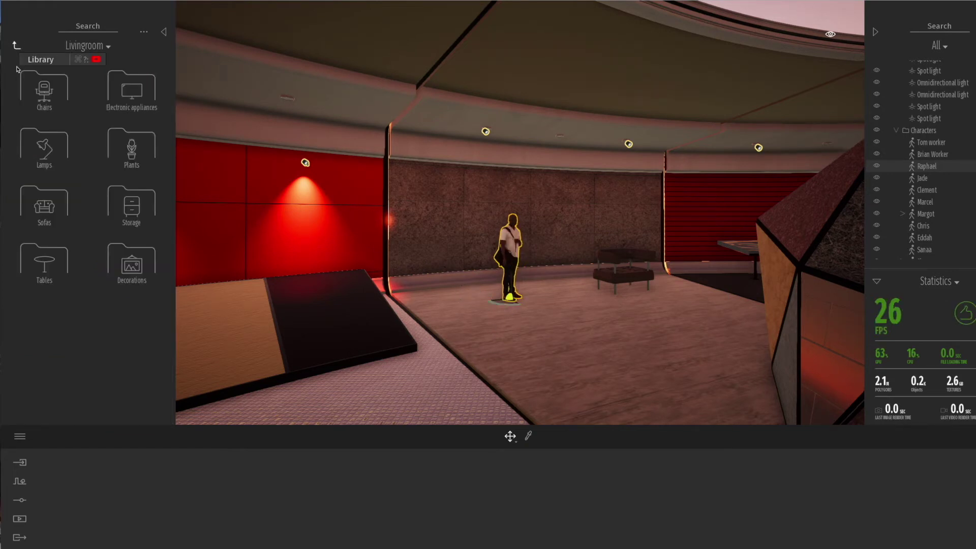
pyautogui.click(16, 46)
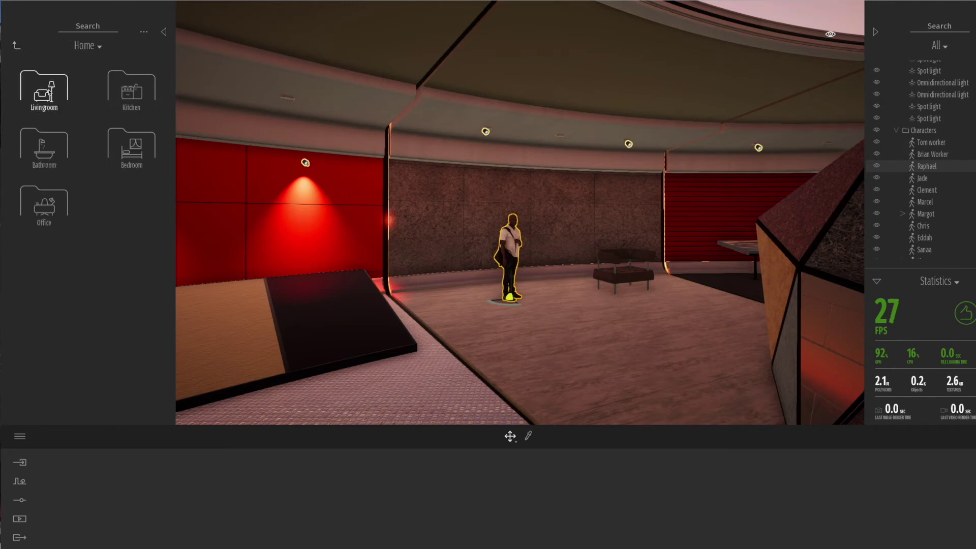
pyautogui.click(17, 45)
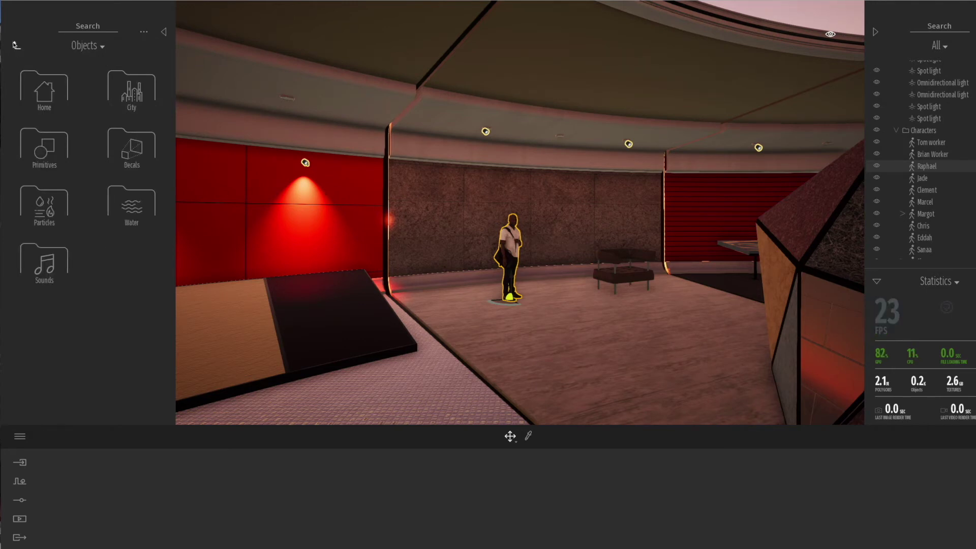
# Step: Hang four IES 01 lights in a row on the back wall and select all four
pyautogui.click(15, 45)
pyautogui.click(128, 151)
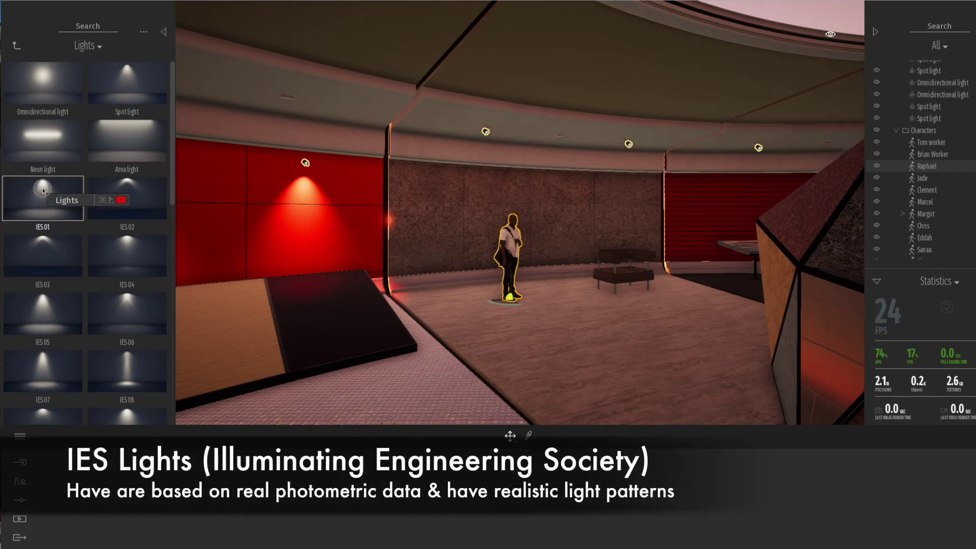
pyautogui.moveTo(43, 191); pyautogui.dragTo(433, 186)
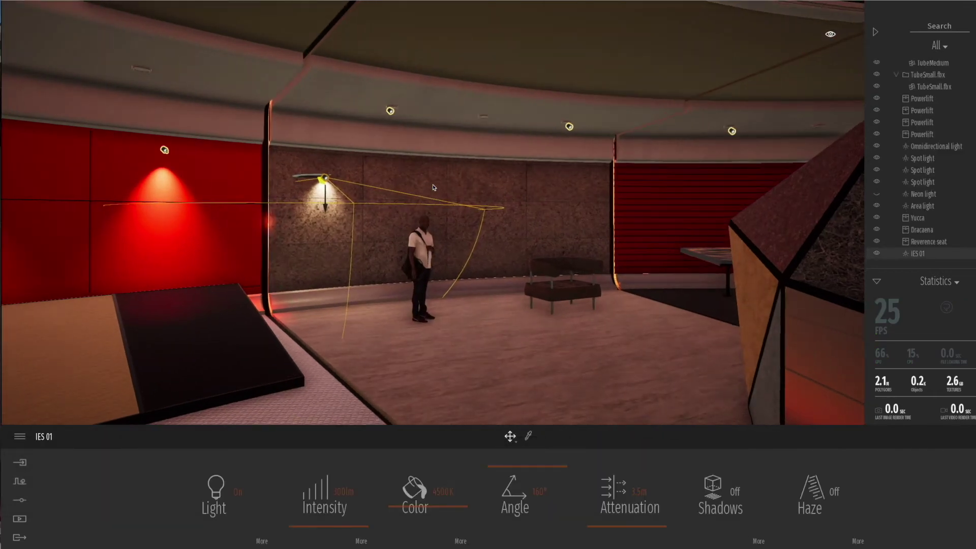
pyautogui.click(14, 37)
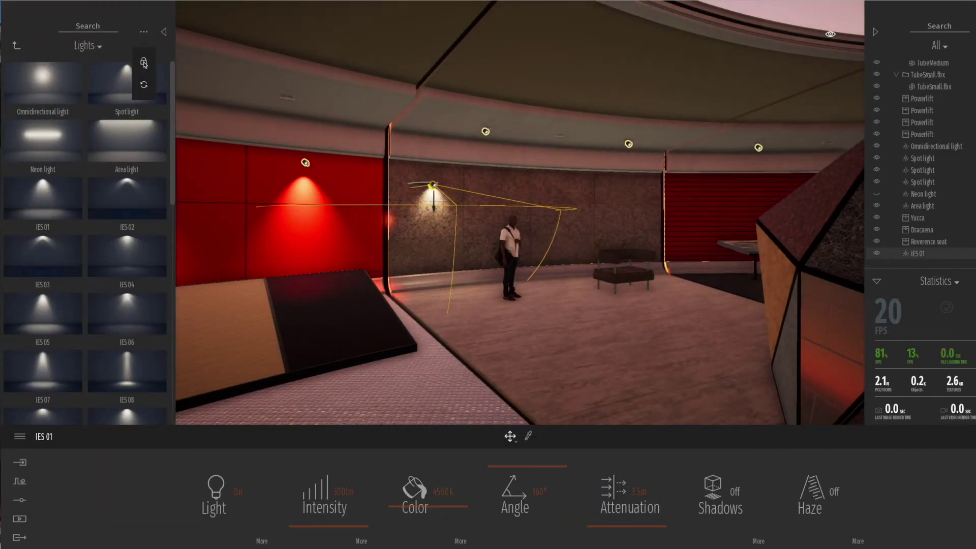
pyautogui.moveTo(45, 191); pyautogui.dragTo(506, 190)
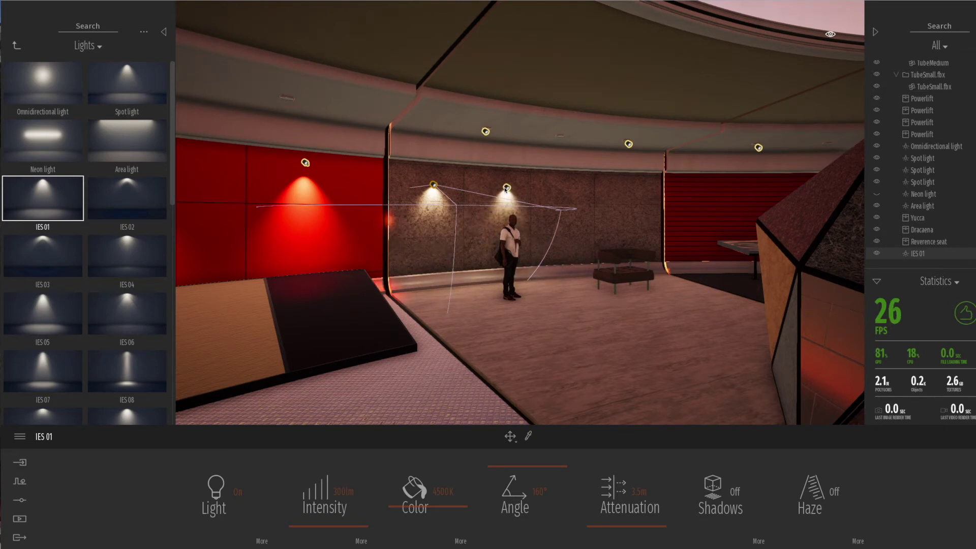
pyautogui.click(502, 189)
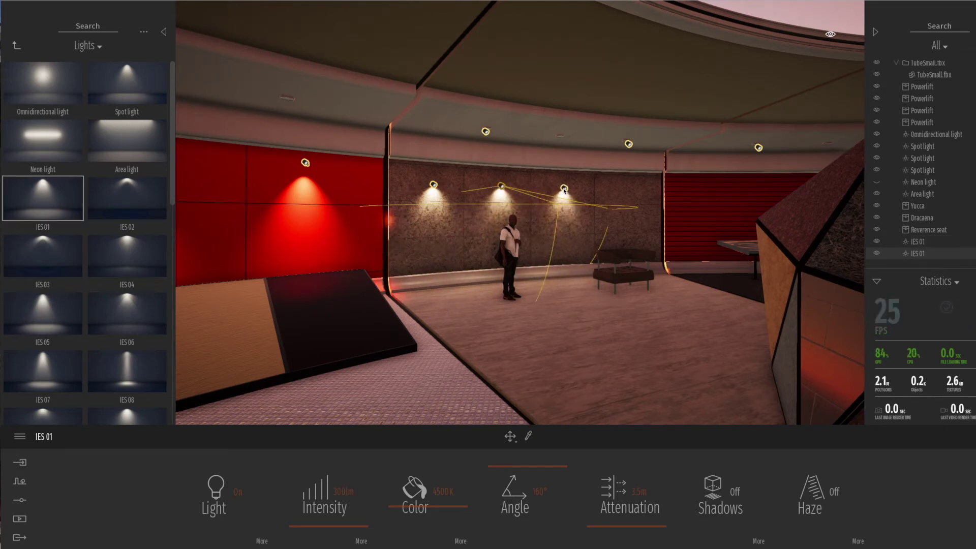
pyautogui.keyDown('alt'); pyautogui.moveTo(566, 190); pyautogui.dragTo(630, 192); pyautogui.keyUp('alt')
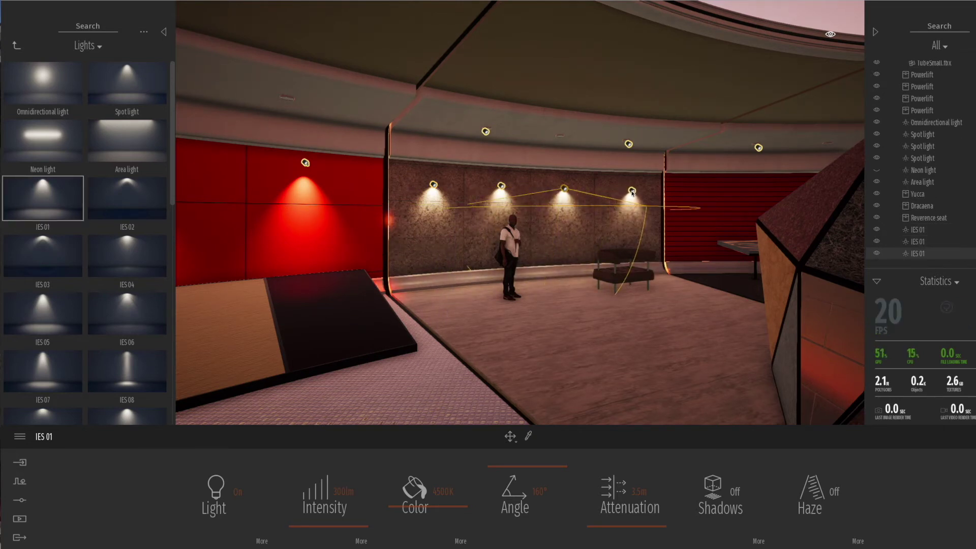
pyautogui.click(632, 193)
pyautogui.keyDown('shift'); pyautogui.click(924, 218); pyautogui.keyUp('shift')
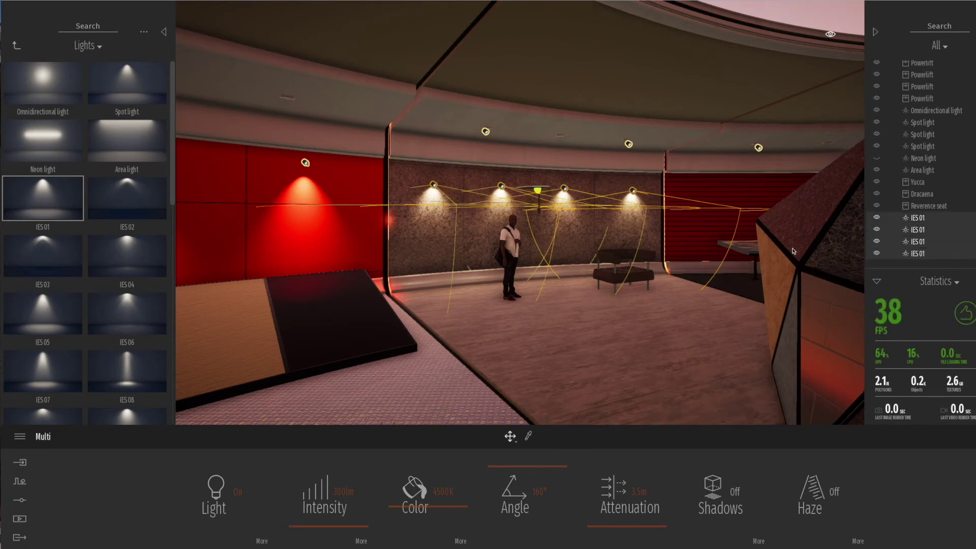
# Step: Set the four IES 01 lights to 2048 lm with a beam angle around 114°
pyautogui.moveTo(493, 479); pyautogui.dragTo(487, 500)
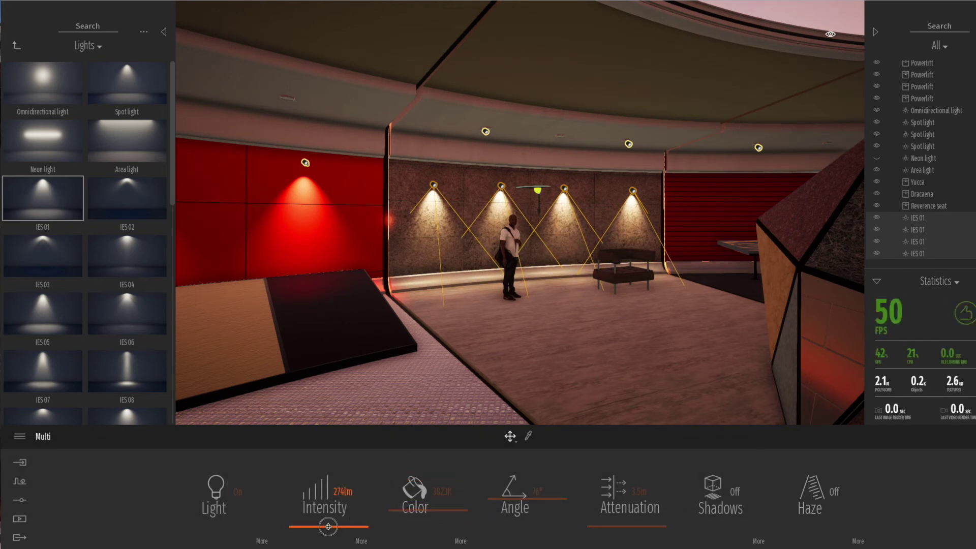
pyautogui.moveTo(329, 526)
pyautogui.mouseDown()
pyautogui.moveTo(329, 503)
pyautogui.moveTo(329, 514)
pyautogui.mouseUp()
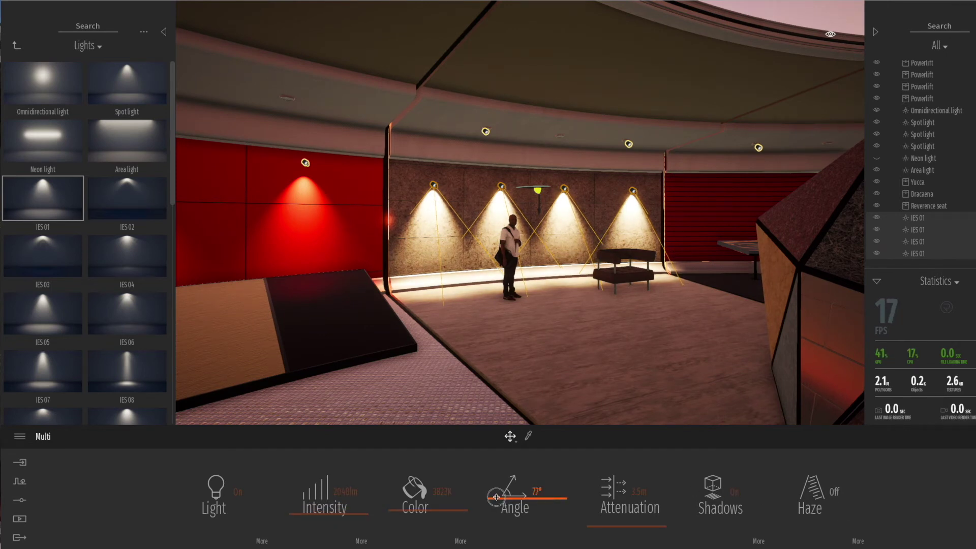
pyautogui.moveTo(496, 497); pyautogui.dragTo(629, 482)
# Step: Extend the wall lights' attenuation to 23.3 m, keeping shadows on after comparing
pyautogui.click(732, 494)
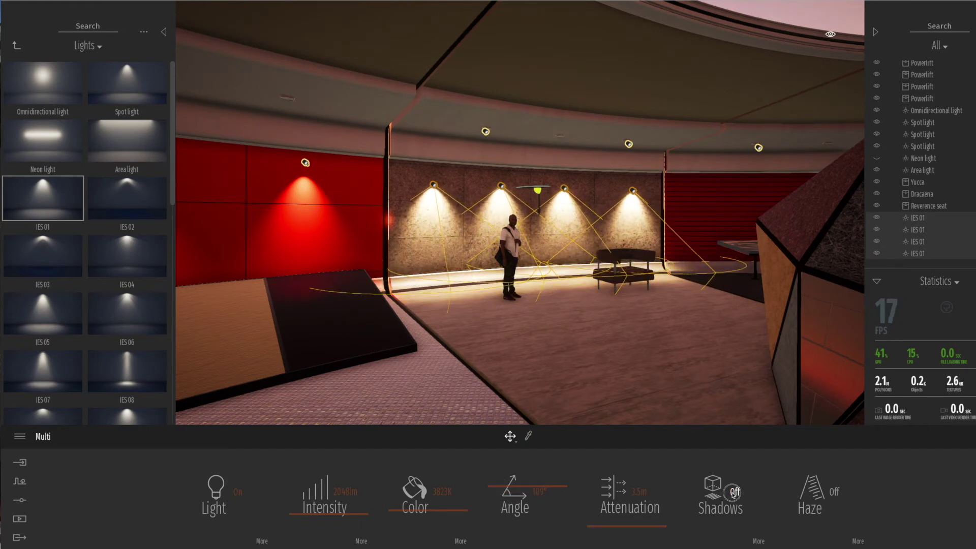
pyautogui.click(734, 494)
pyautogui.moveTo(584, 518); pyautogui.dragTo(593, 517)
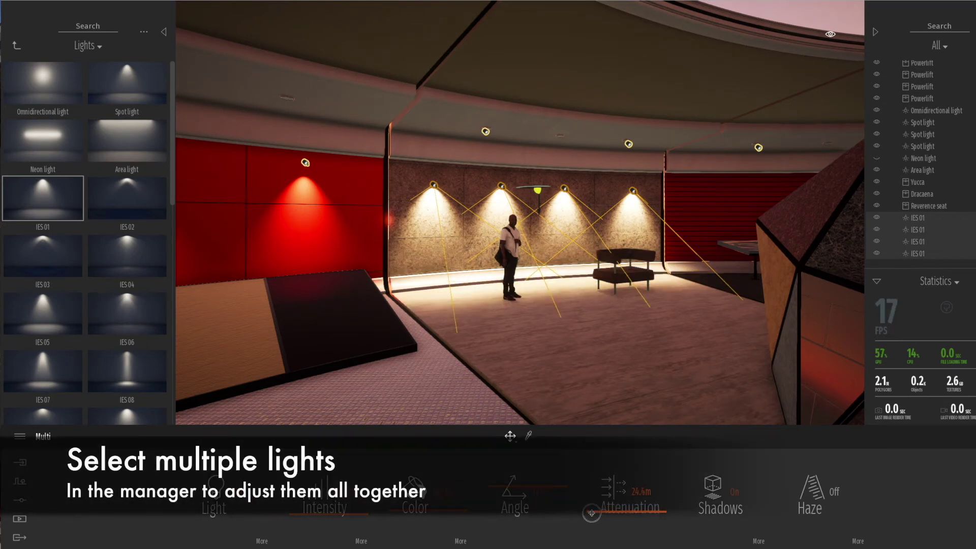
pyautogui.click(731, 494)
pyautogui.click(733, 494)
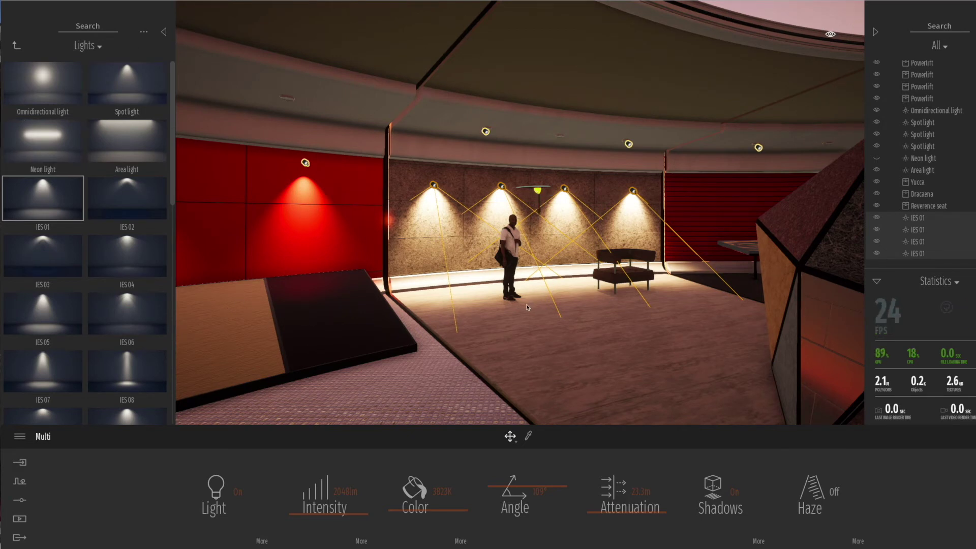
# Step: Fly to the red shutter above the long table and place an IES 03 light on it
pyautogui.press('w')
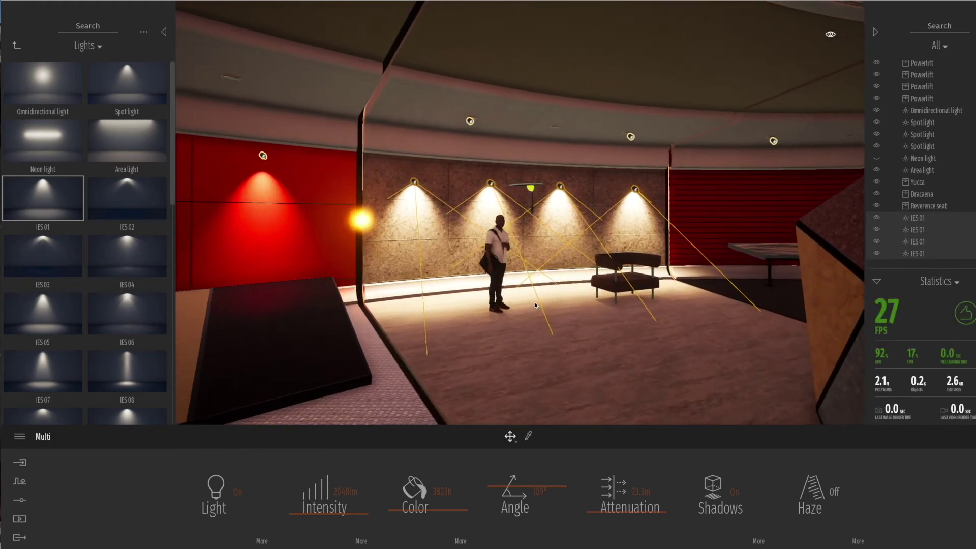
pyautogui.press('w')
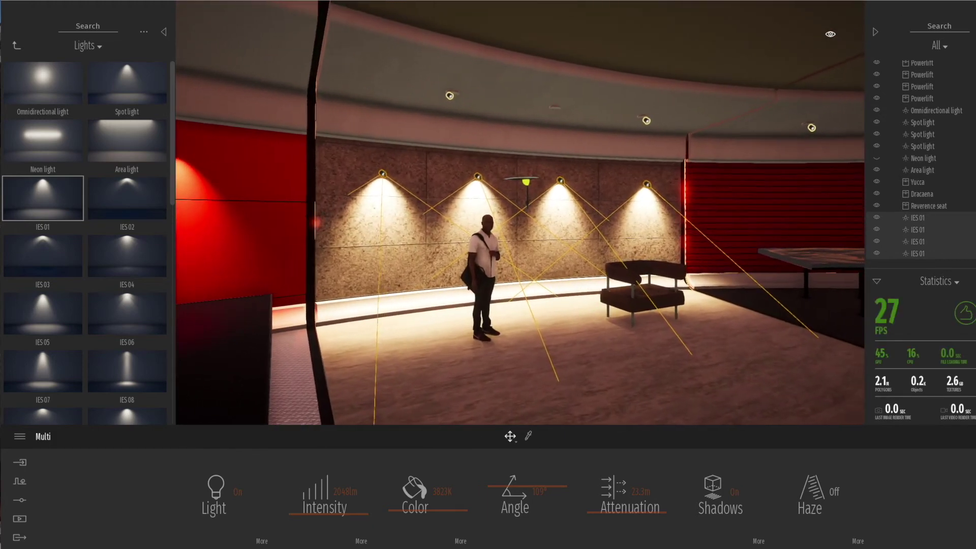
pyautogui.moveTo(578, 312); pyautogui.dragTo(697, 309, button='right')
pyautogui.press('w')
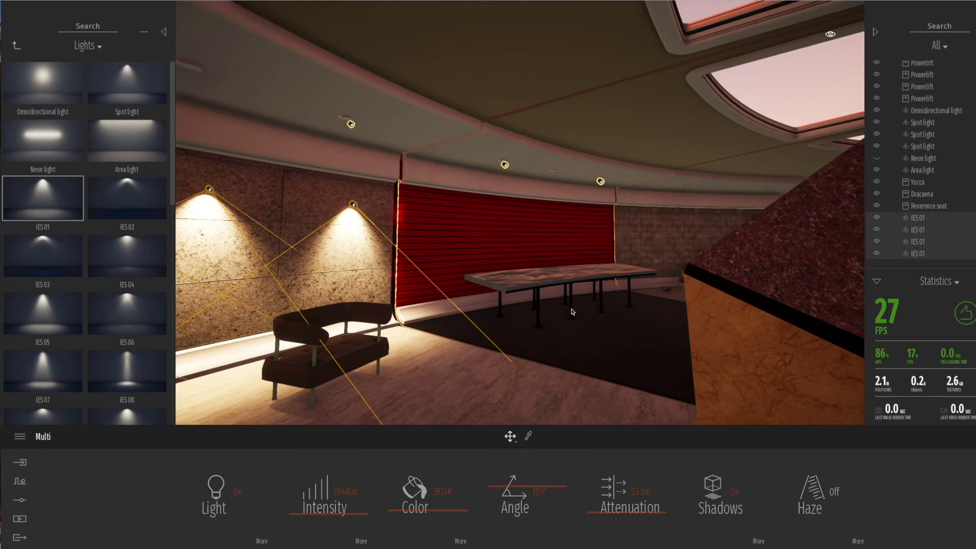
pyautogui.press('w')
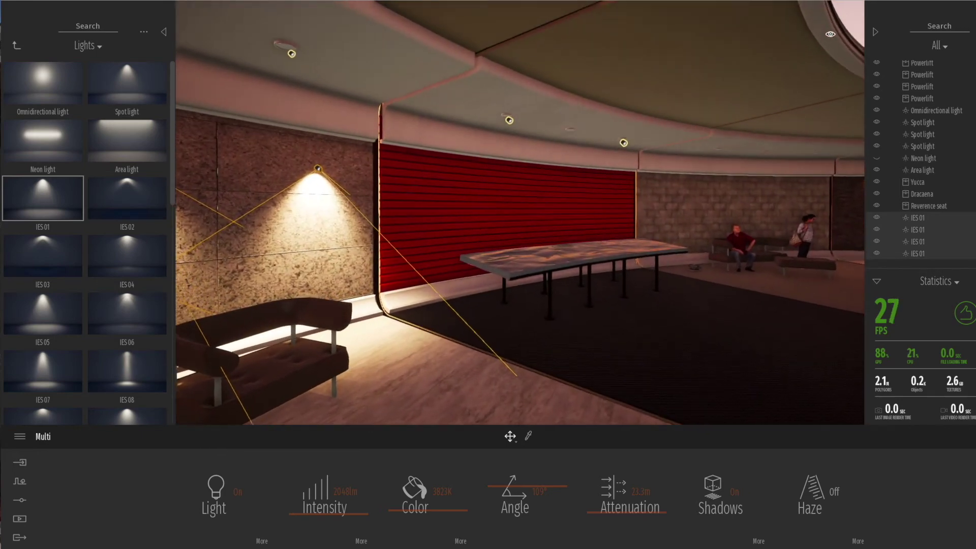
pyautogui.press('w')
pyautogui.press('d')
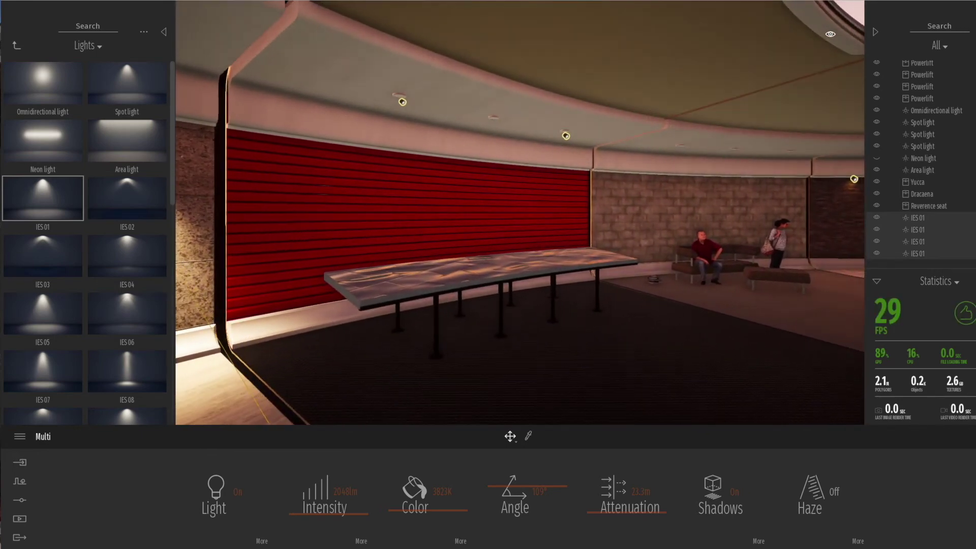
pyautogui.moveTo(697, 308); pyautogui.dragTo(722, 299, button='right')
pyautogui.press('s')
pyautogui.moveTo(513, 332); pyautogui.dragTo(536, 325, button='right')
pyautogui.press('w')
pyautogui.press('w')
pyautogui.press('a')
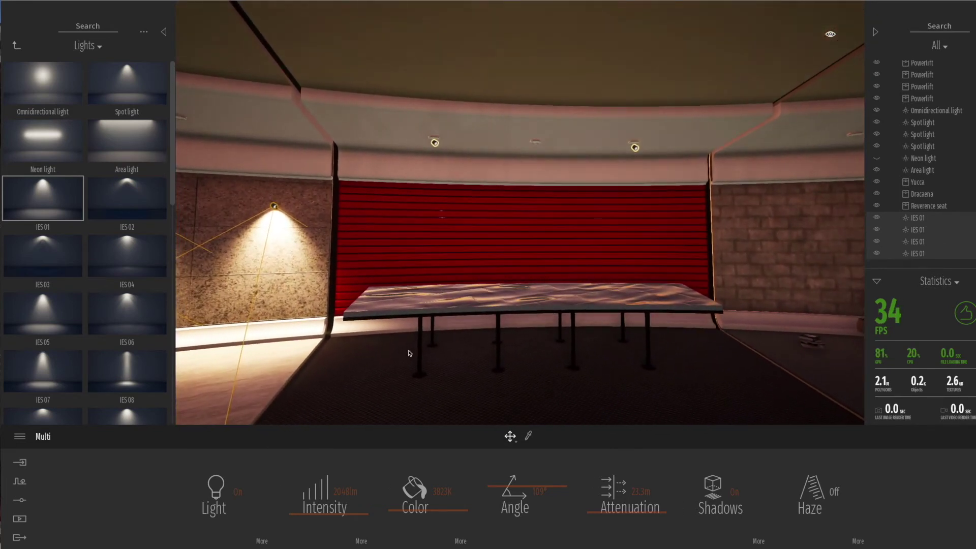
pyautogui.moveTo(49, 246); pyautogui.dragTo(400, 210)
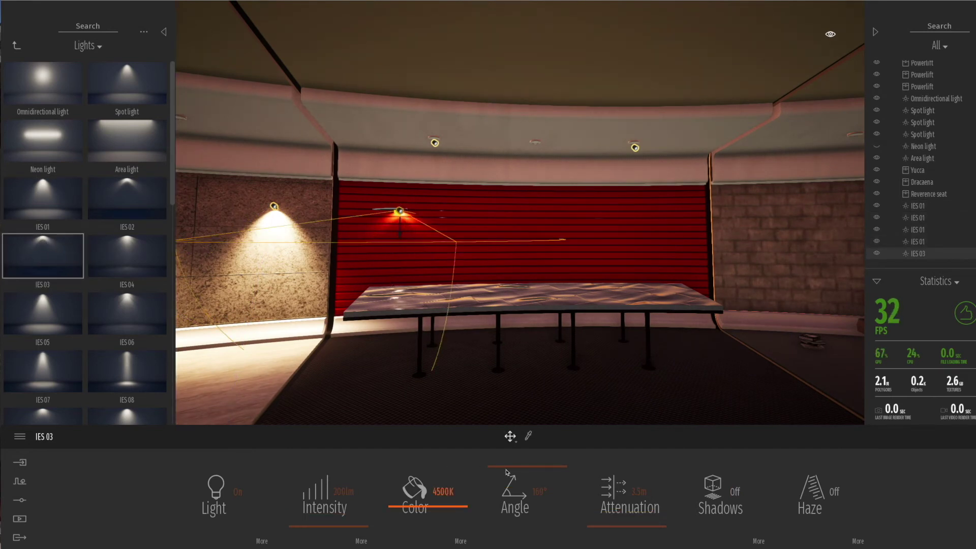
# Step: Narrow the IES 03 light's beam to 128° and inspect its IES profile options
pyautogui.moveTo(501, 472); pyautogui.dragTo(498, 478)
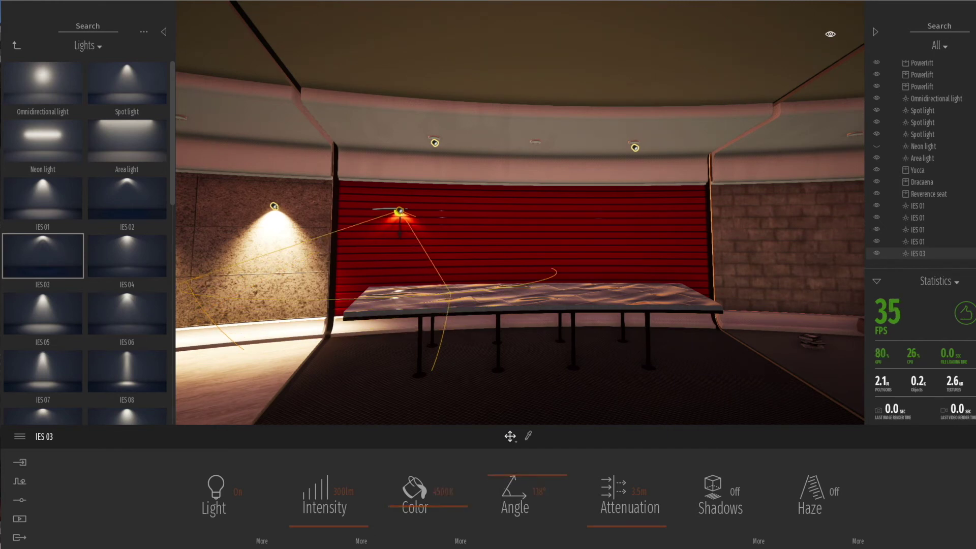
pyautogui.click(262, 541)
pyautogui.rightClick(549, 494)
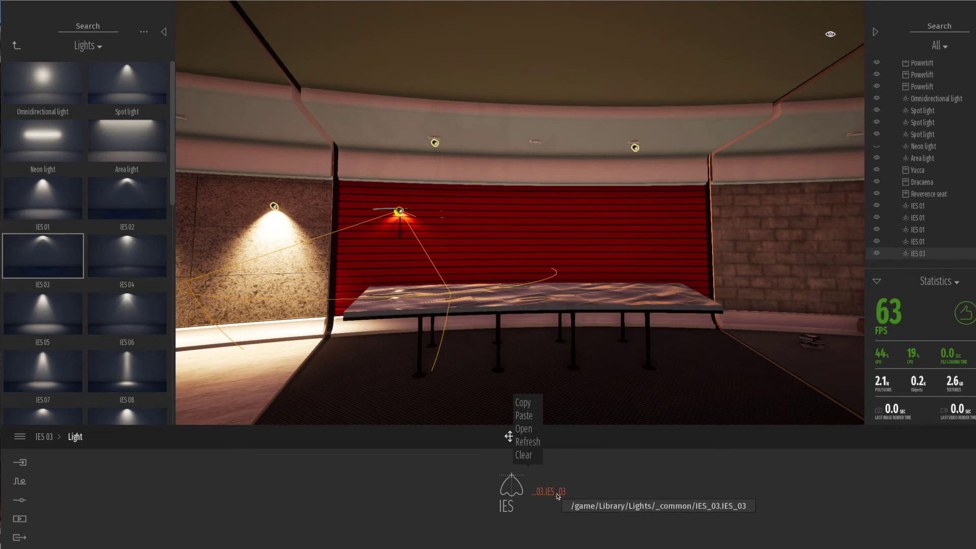
pyautogui.click(530, 432)
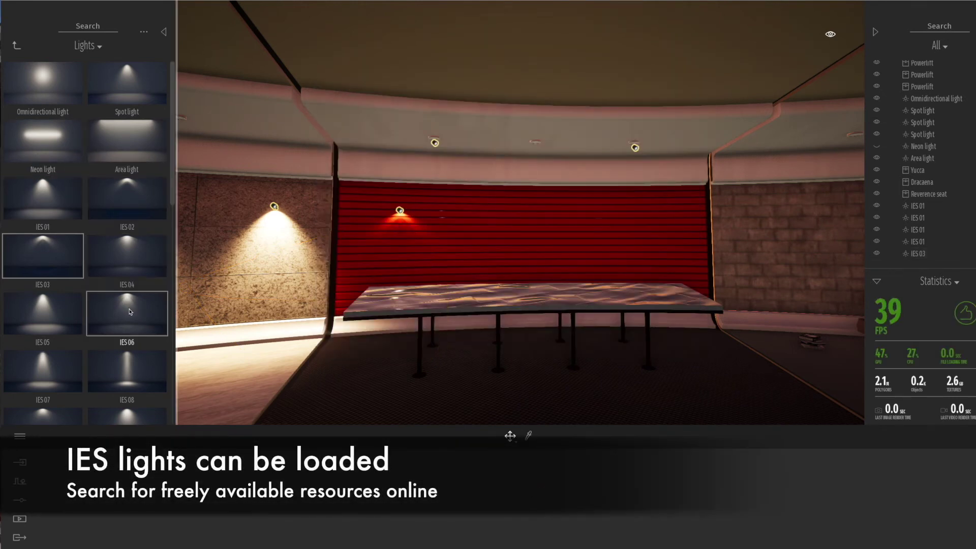
# Step: Place IES 06, IES 05, IES 08 and one more light along the red wall
pyautogui.moveTo(130, 311); pyautogui.dragTo(474, 211)
pyautogui.moveTo(48, 304); pyautogui.dragTo(537, 210)
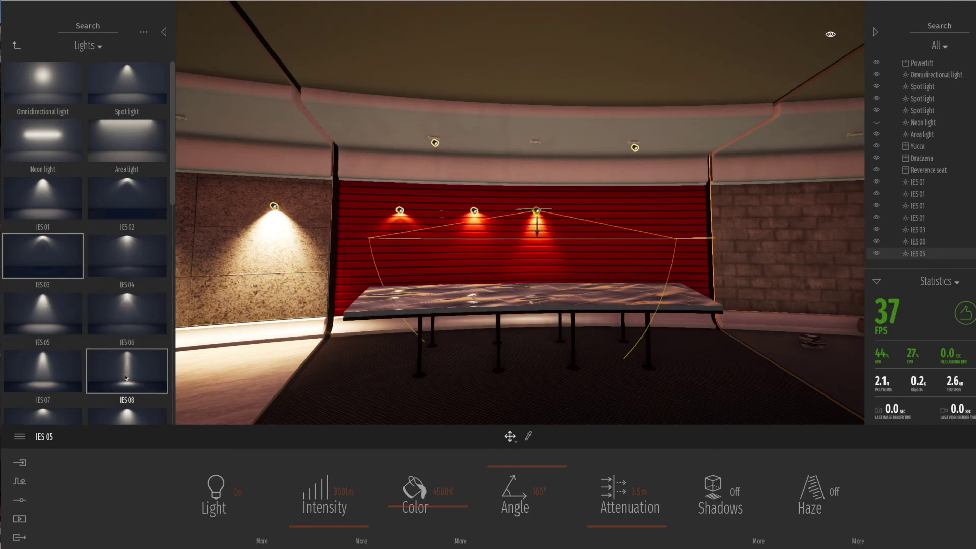
pyautogui.moveTo(129, 358); pyautogui.dragTo(595, 213)
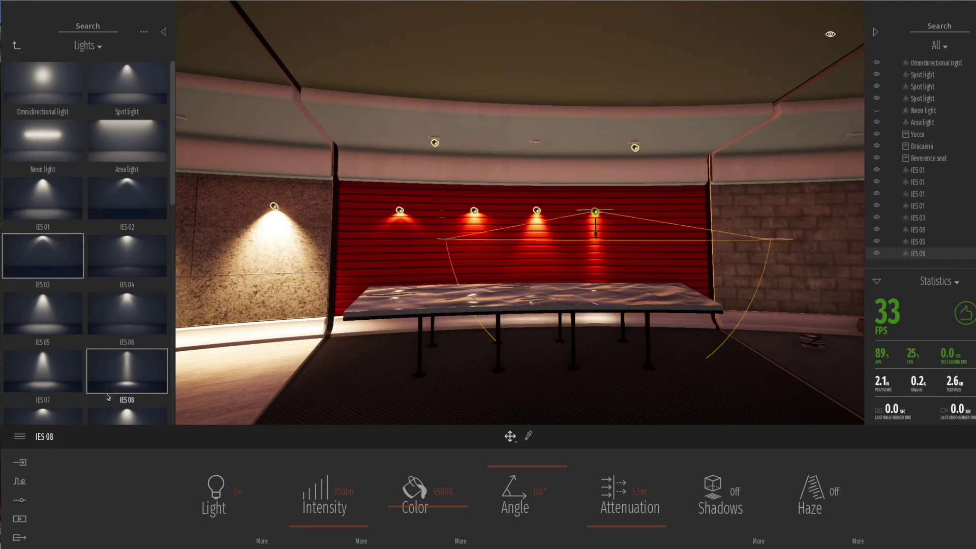
pyautogui.moveTo(57, 415); pyautogui.dragTo(659, 215)
# Step: Add an IES 15 light on the brick wall by the seating, beam narrowed to 68°, brightness adjusted
pyautogui.moveTo(448, 293); pyautogui.dragTo(810, 341, button='right')
pyautogui.press('d')
pyautogui.press('w')
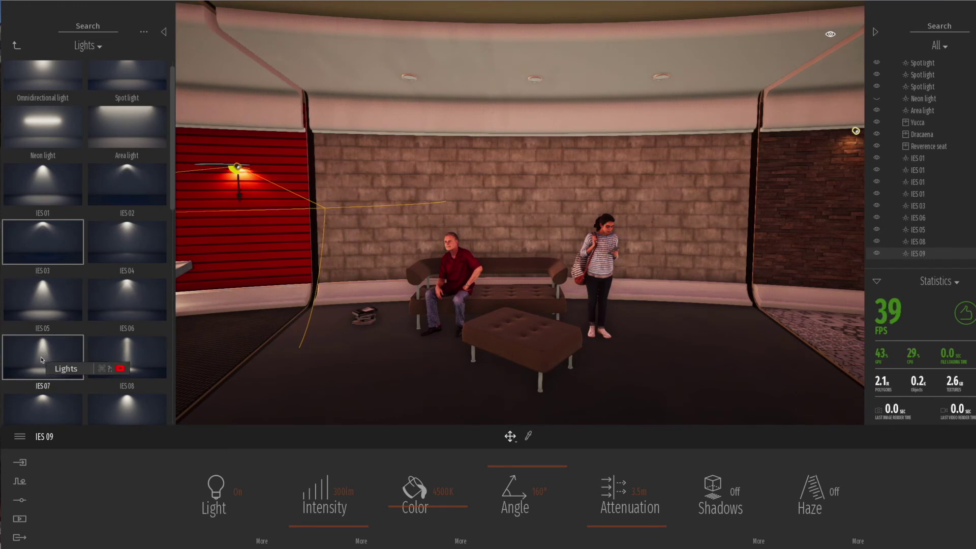
pyautogui.scroll(-5, 44, 351)
pyautogui.moveTo(44, 318); pyautogui.dragTo(363, 152)
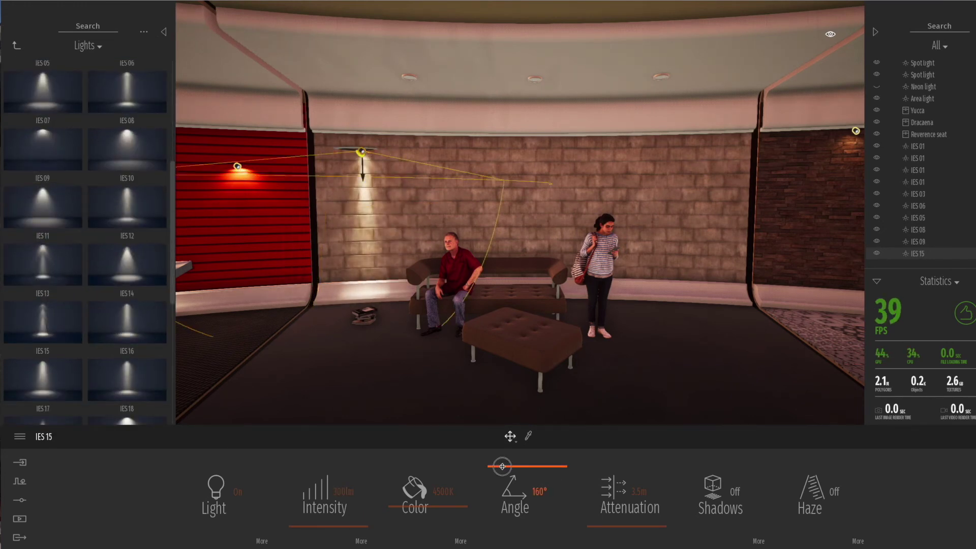
pyautogui.moveTo(502, 467); pyautogui.dragTo(490, 501)
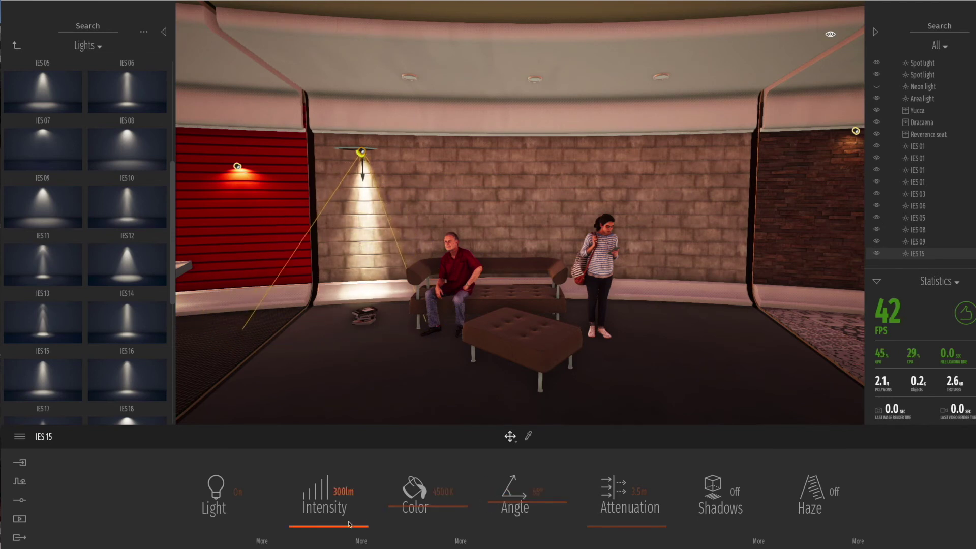
pyautogui.moveTo(349, 524); pyautogui.dragTo(339, 526)
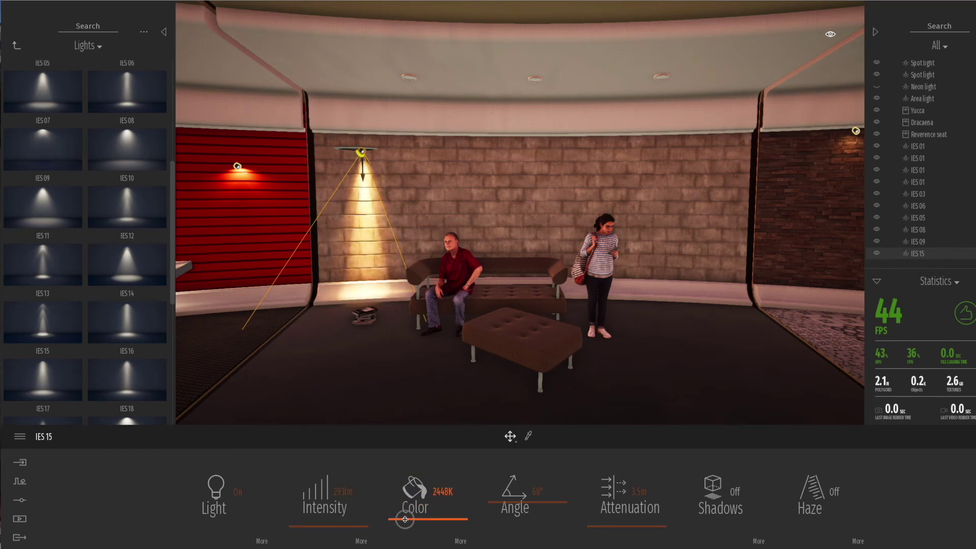
# Step: Line the brick wall with IES 16, 19, 20, 23 and 26 lights
pyautogui.moveTo(128, 325); pyautogui.dragTo(444, 152)
pyautogui.scroll(-4, 113, 368)
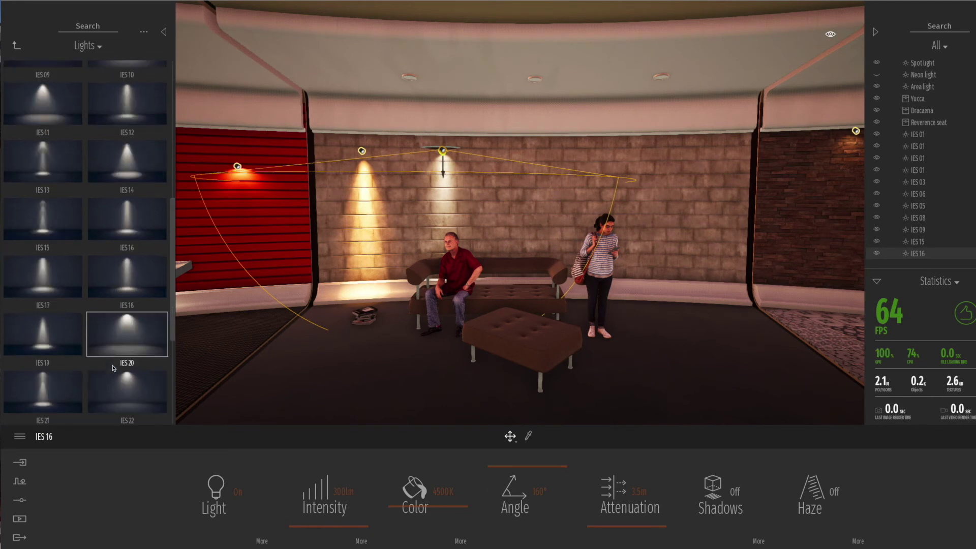
pyautogui.moveTo(43, 331); pyautogui.dragTo(500, 154)
pyautogui.moveTo(131, 325); pyautogui.dragTo(557, 151)
pyautogui.scroll(-2, 65, 397)
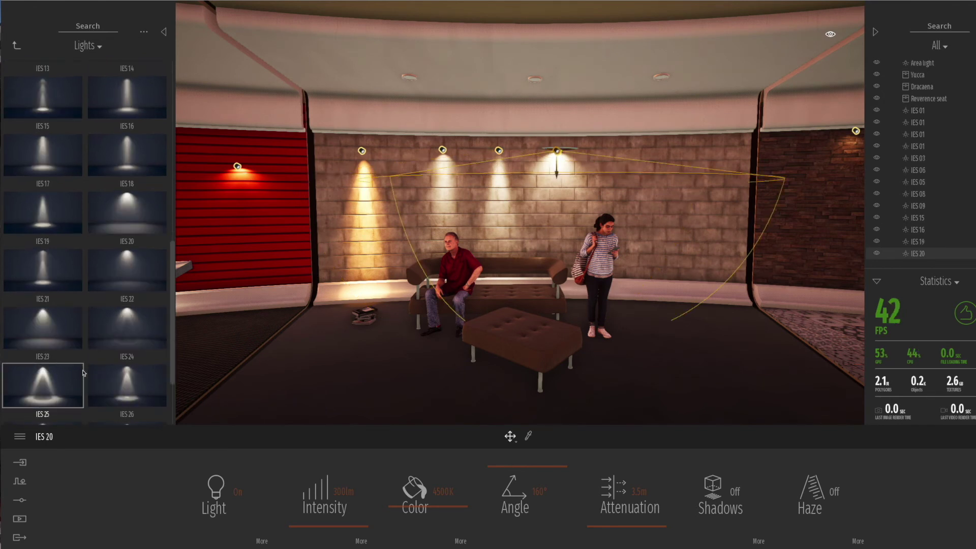
pyautogui.moveTo(44, 319); pyautogui.dragTo(629, 153)
pyautogui.moveTo(127, 420); pyautogui.dragTo(709, 154)
pyautogui.scroll(-1, 120, 377)
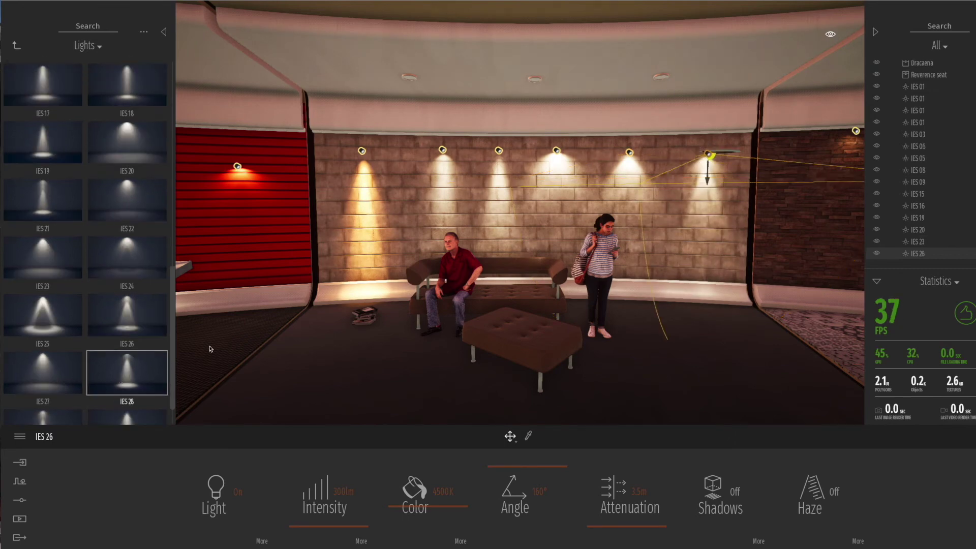
pyautogui.press('d')
pyautogui.press('d')
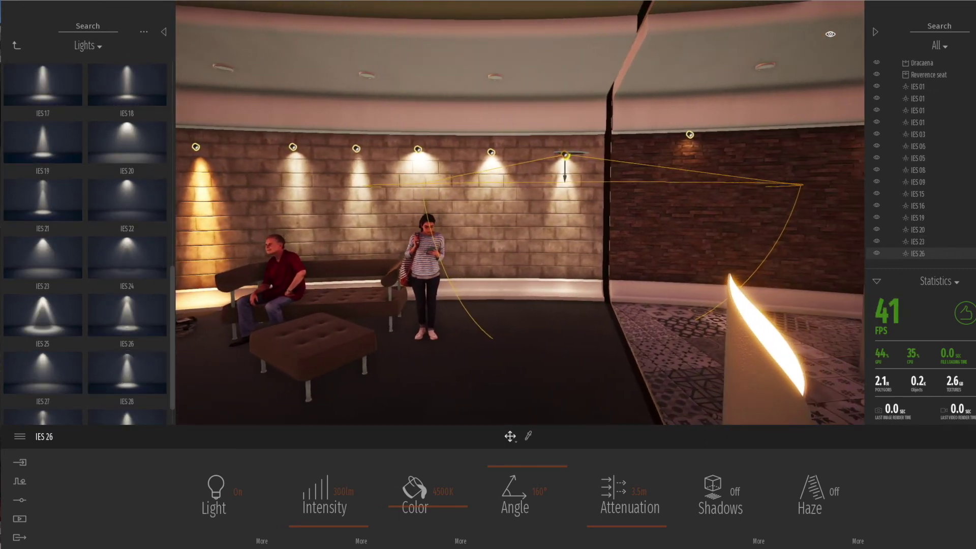
pyautogui.press('d')
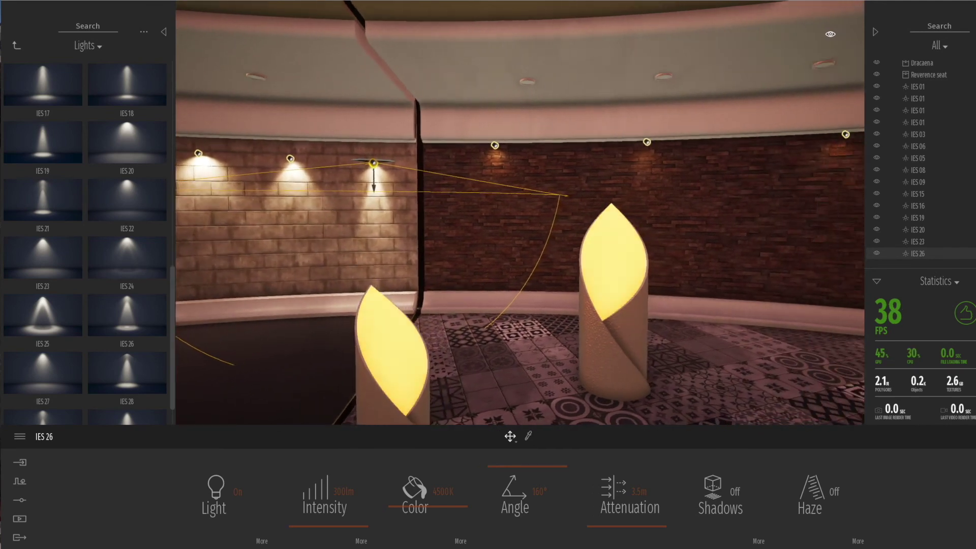
pyautogui.press('d')
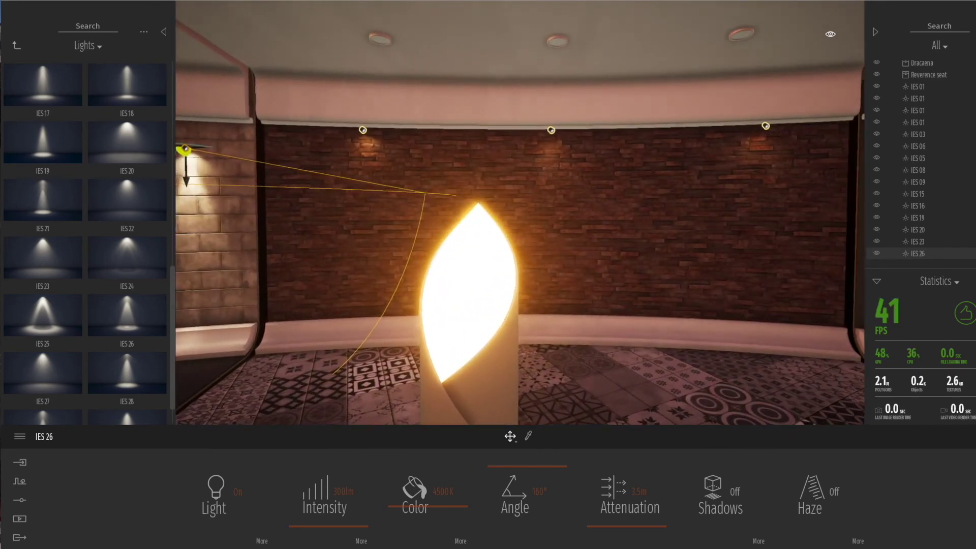
# Step: Move the centre glowing lamp beside the left lamp and the tall lamp to the right
pyautogui.click(444, 376)
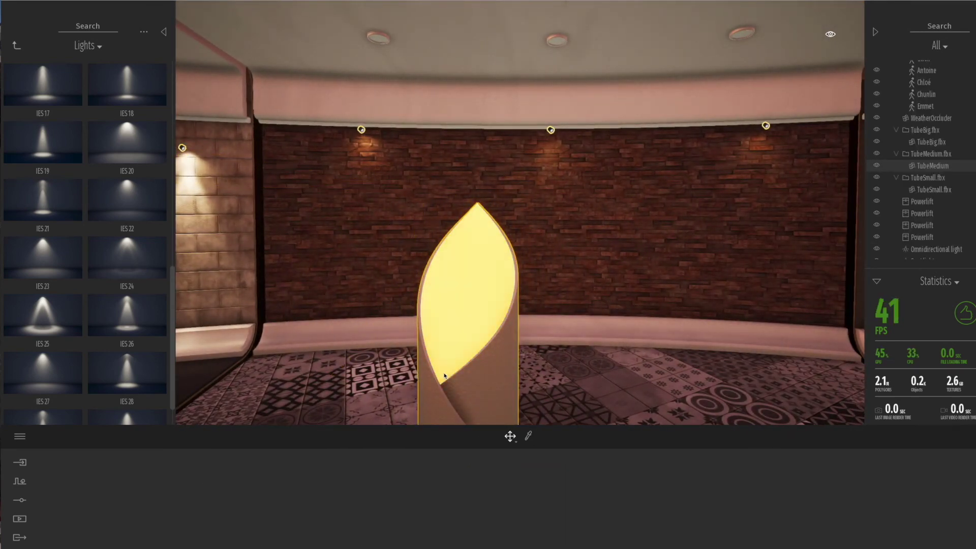
pyautogui.press('s')
pyautogui.moveTo(500, 368); pyautogui.dragTo(269, 352)
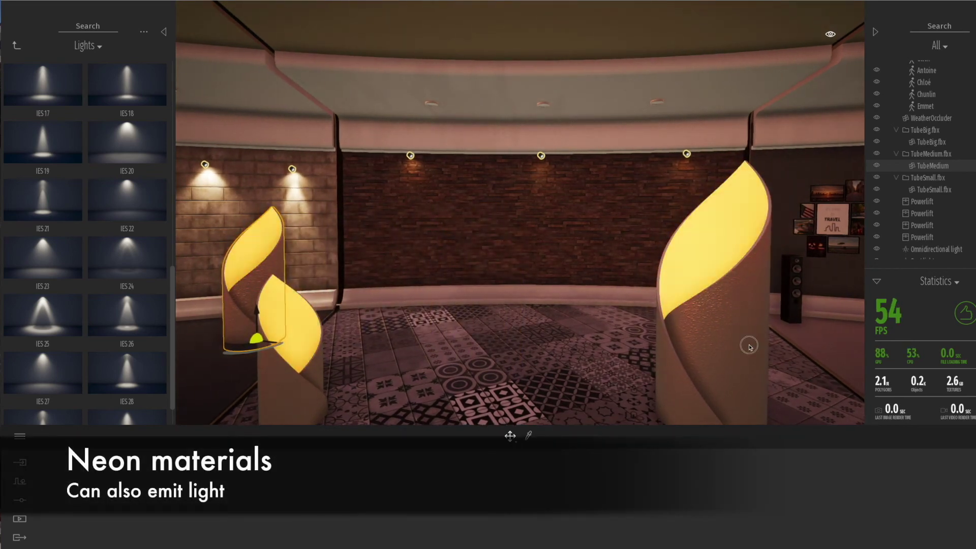
pyautogui.click(703, 404)
pyautogui.press('s')
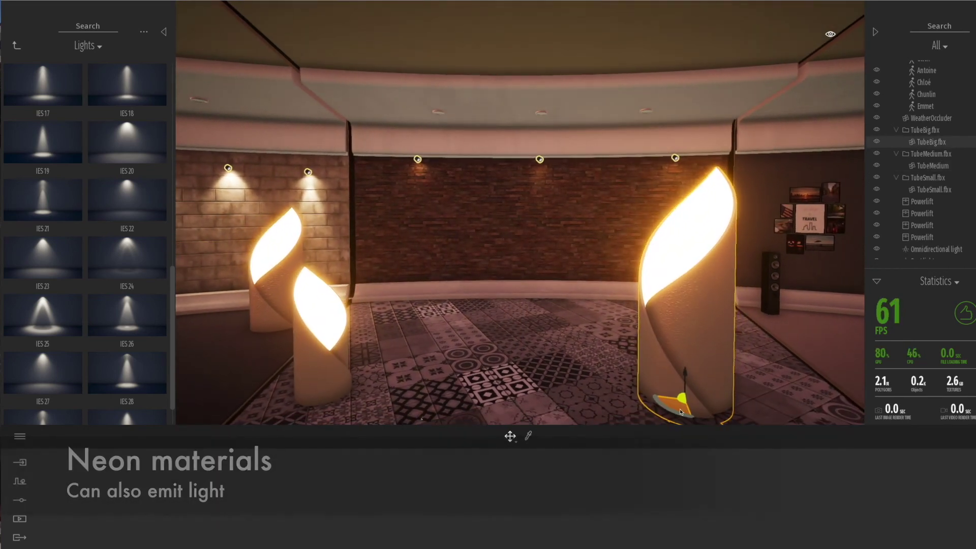
pyautogui.moveTo(684, 406); pyautogui.dragTo(827, 385)
# Step: Hang IES 27 and IES 28 lights on the brick wall
pyautogui.press('w')
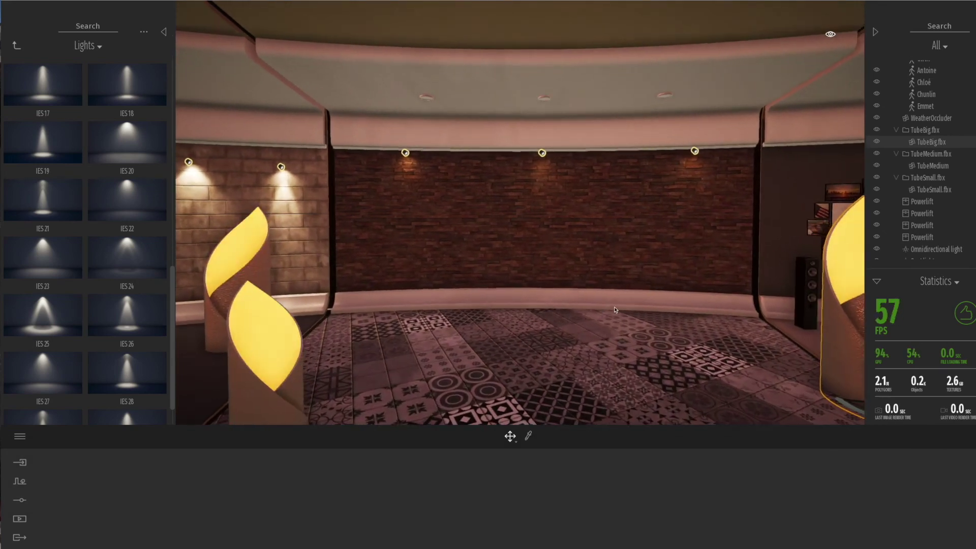
pyautogui.press('w')
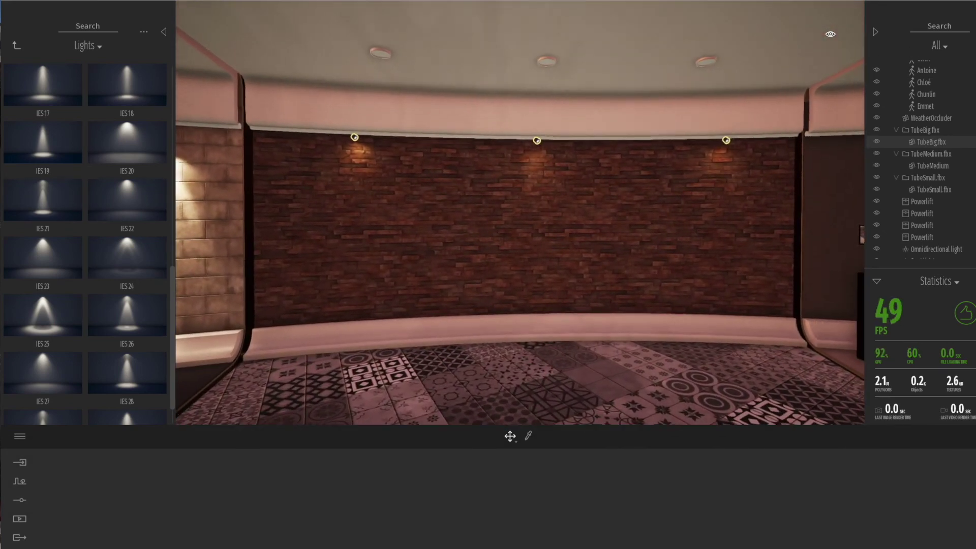
pyautogui.moveTo(58, 372); pyautogui.dragTo(270, 156)
pyautogui.moveTo(123, 361); pyautogui.dragTo(367, 151)
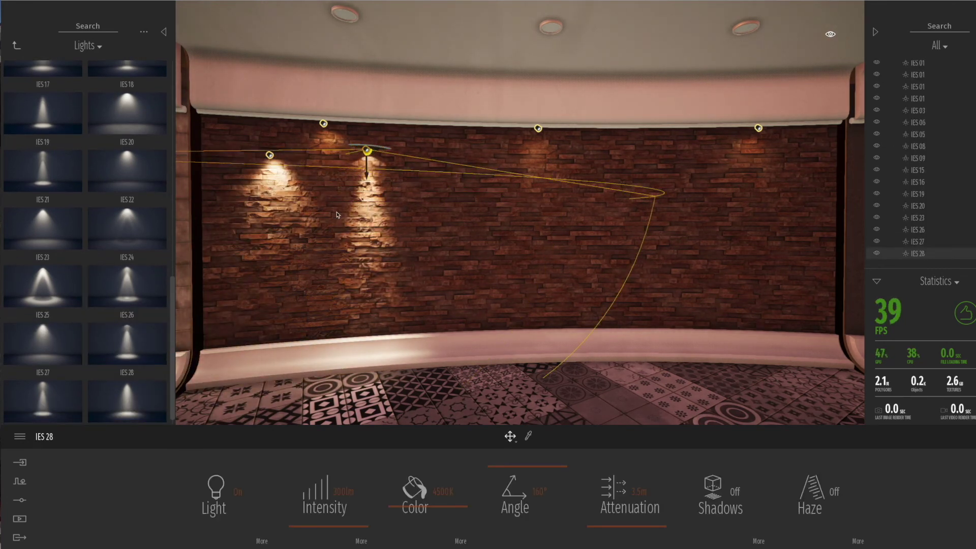
pyautogui.scroll(-1, 113, 404)
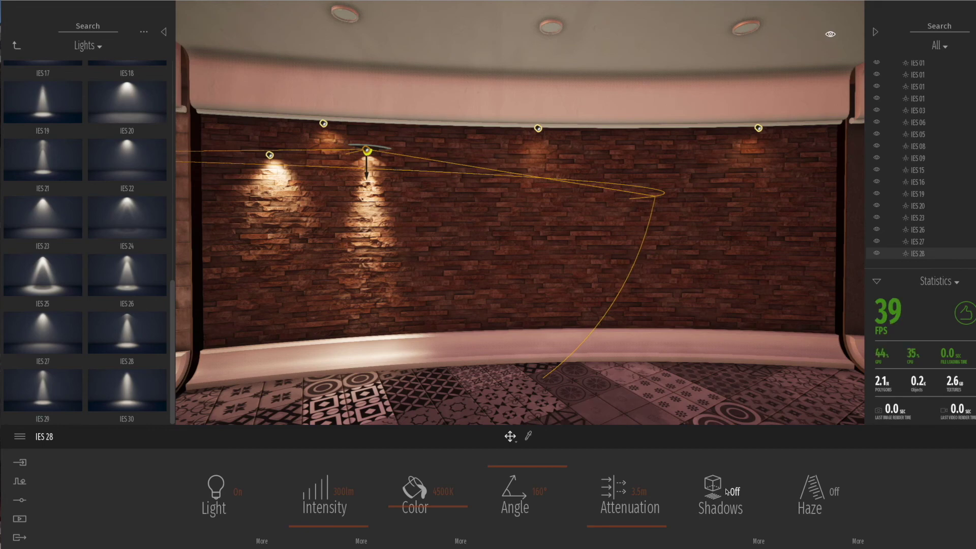
pyautogui.click(831, 35)
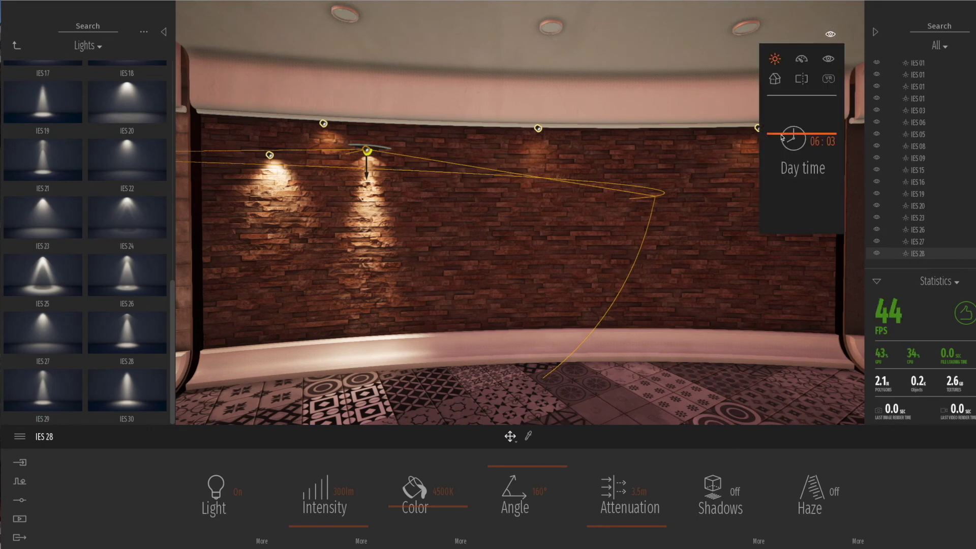
# Step: Set the time of day to 18:01 and select wall lights IES 19 through IES 28 together
pyautogui.moveTo(781, 136); pyautogui.dragTo(780, 199)
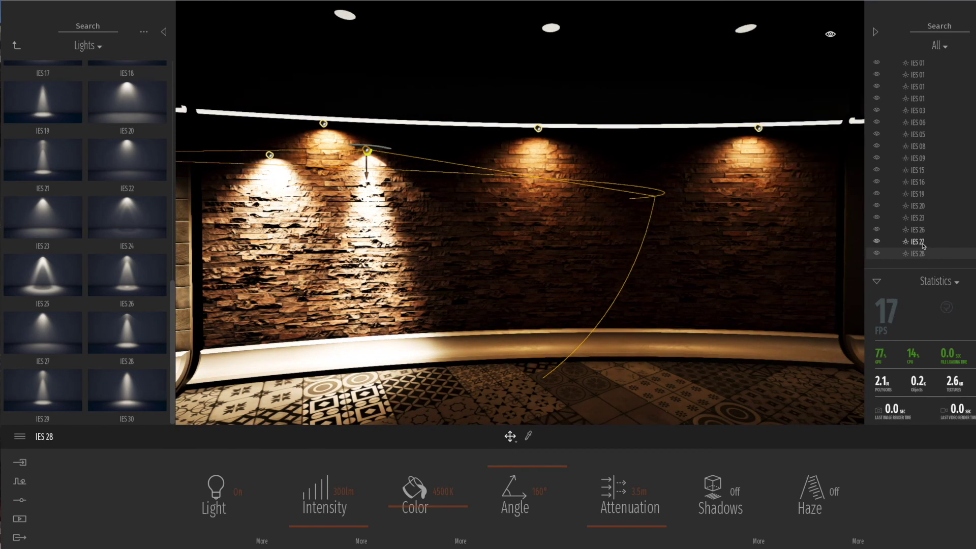
pyautogui.keyDown('shift'); pyautogui.click(916, 193); pyautogui.keyUp('shift')
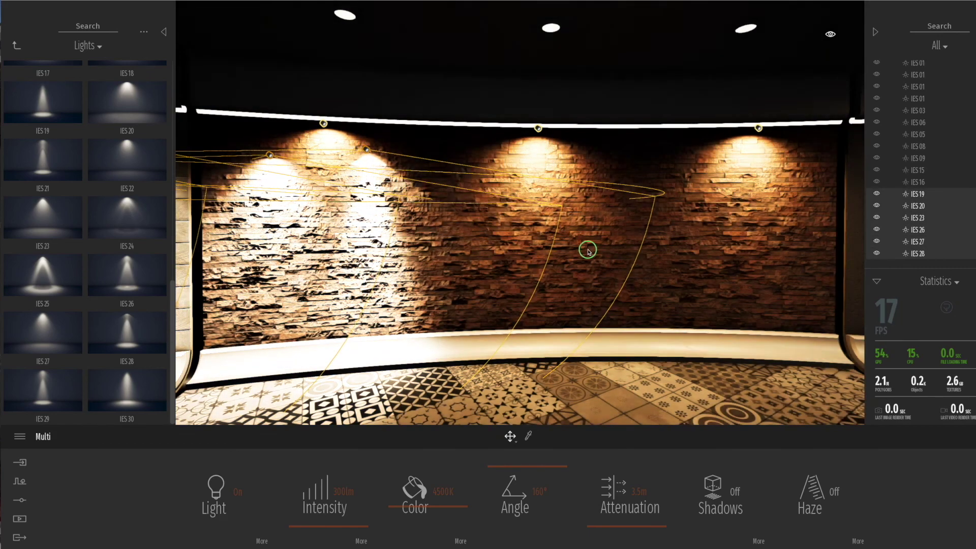
pyautogui.moveTo(588, 250); pyautogui.dragTo(458, 249, button='right')
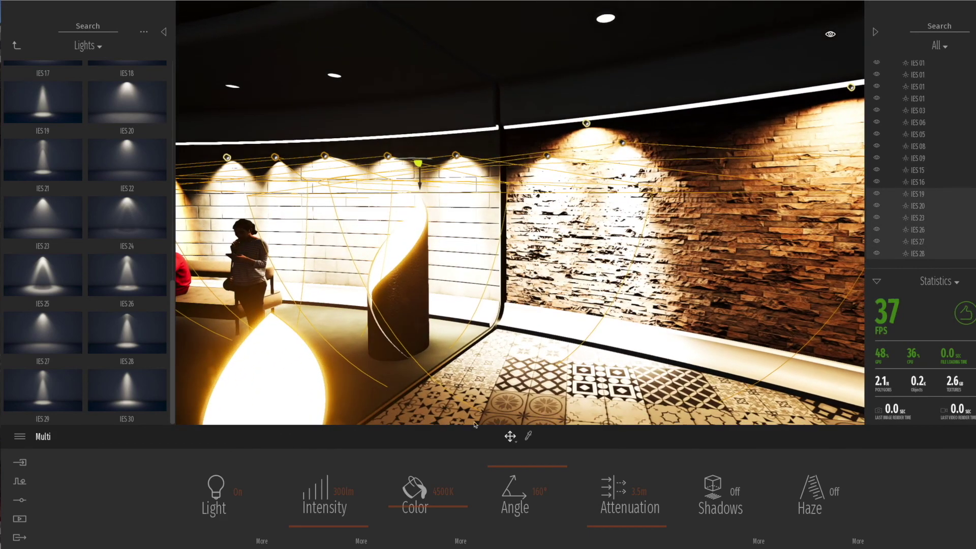
# Step: Lower the selected lights to 95 lm and switch on their shadows and haze
pyautogui.moveTo(326, 539); pyautogui.dragTo(328, 531)
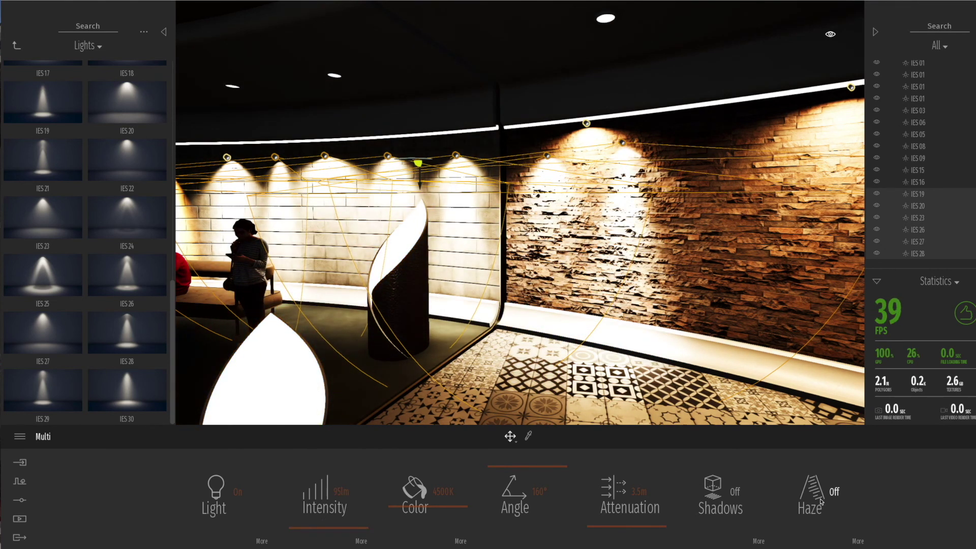
pyautogui.click(735, 491)
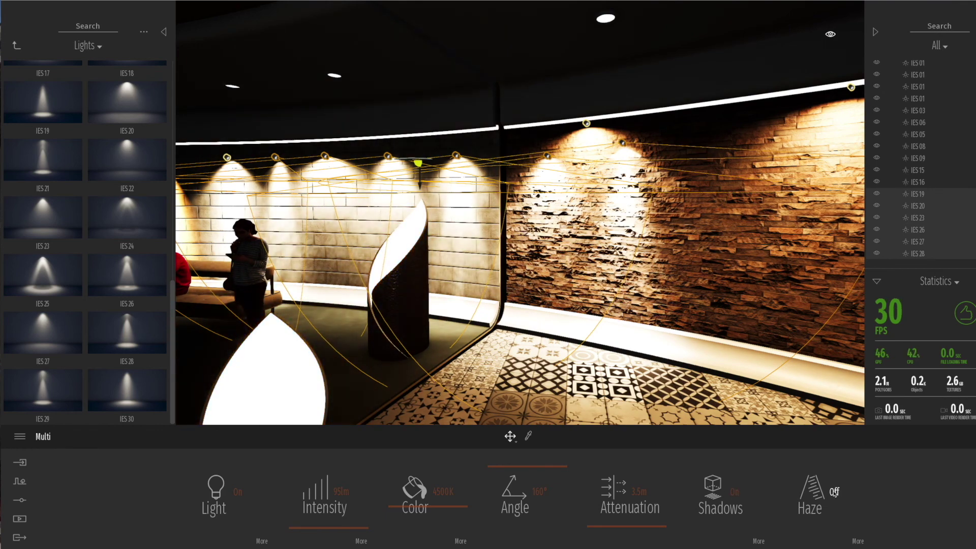
pyautogui.click(834, 493)
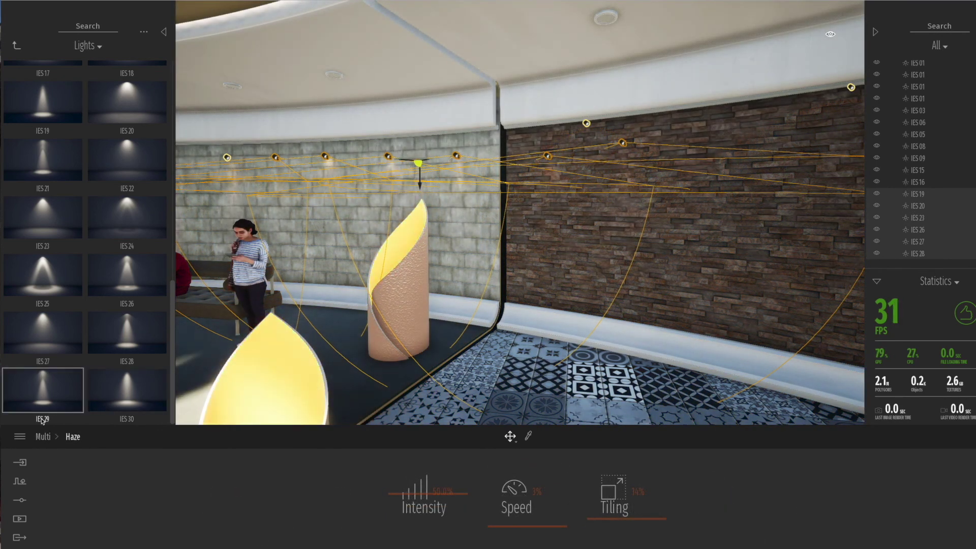
pyautogui.click(43, 436)
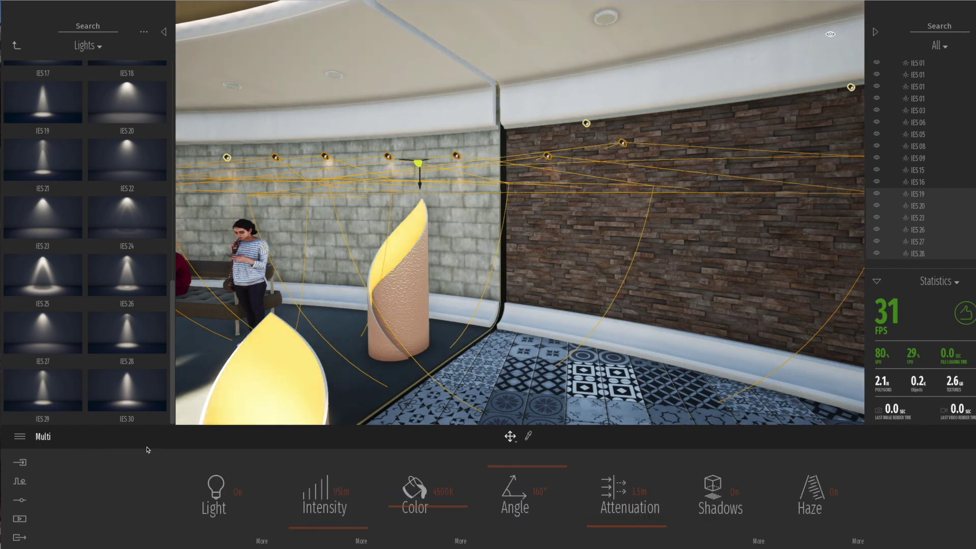
# Step: Select only IES 19 and move the view into the room toward the brick column
pyautogui.click(920, 194)
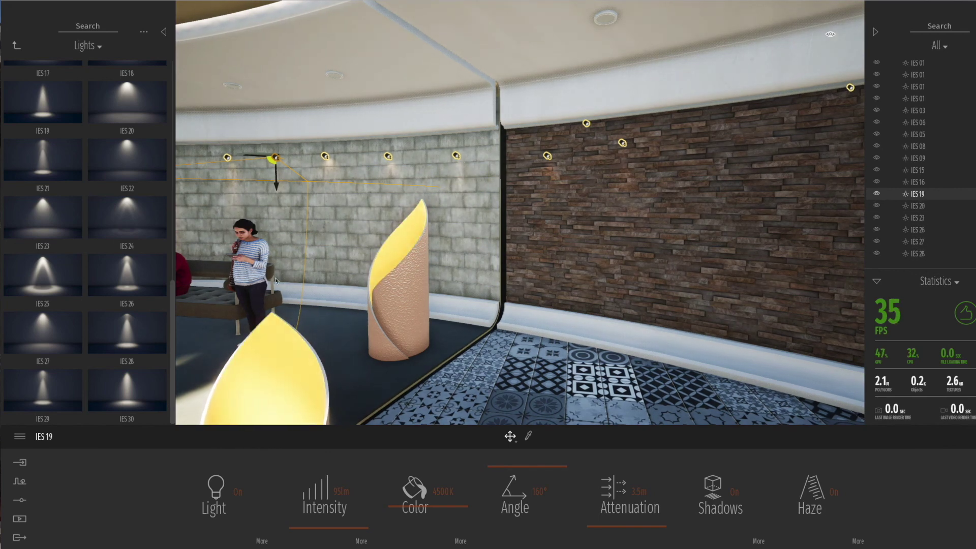
pyautogui.press('s')
pyautogui.moveTo(275, 281); pyautogui.dragTo(239, 270, button='right')
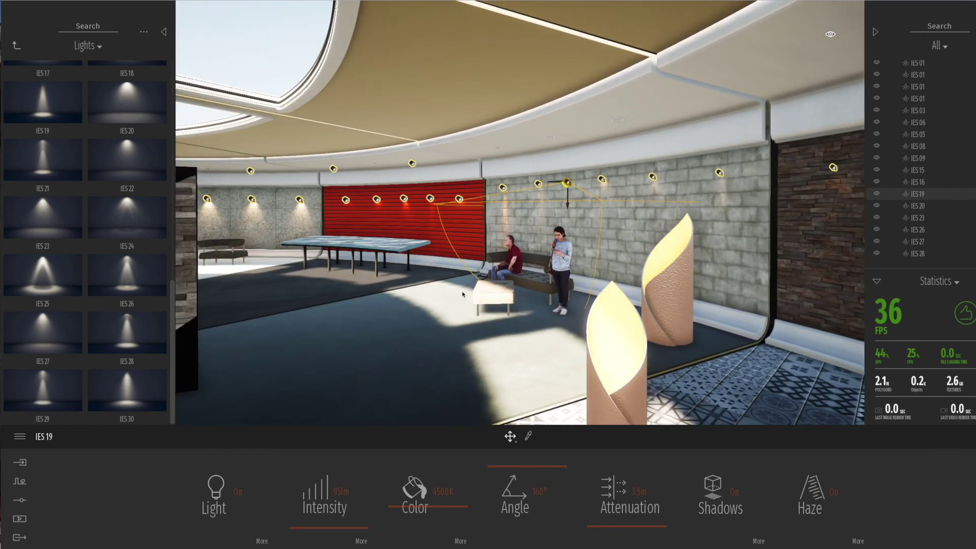
pyautogui.press('w')
pyautogui.moveTo(456, 300)
pyautogui.mouseDown(button='right')
pyautogui.moveTo(498, 292)
pyautogui.moveTo(456, 300)
pyautogui.mouseUp(button='right')
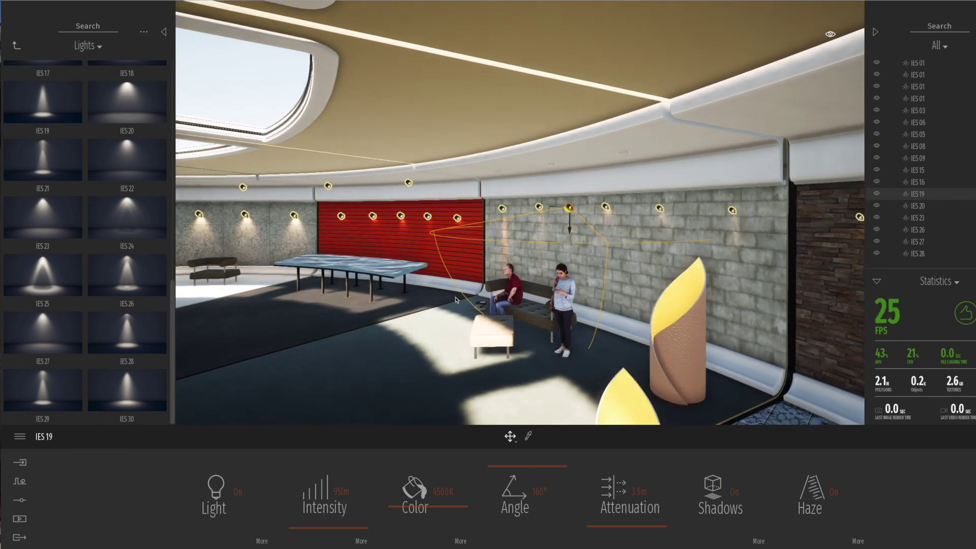
pyautogui.press('w')
pyautogui.press('q')
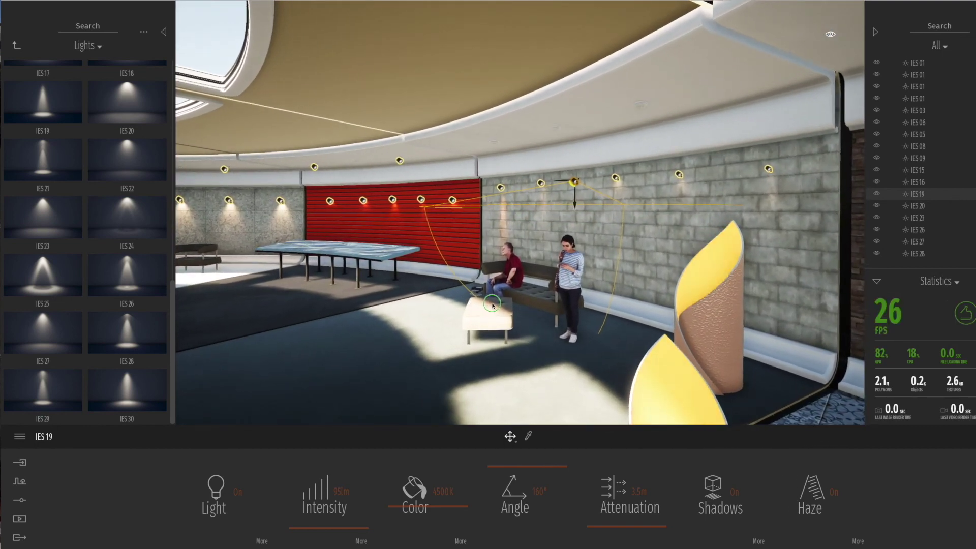
pyautogui.press('s')
pyautogui.moveTo(492, 305); pyautogui.dragTo(481, 314, button='right')
pyautogui.press('w')
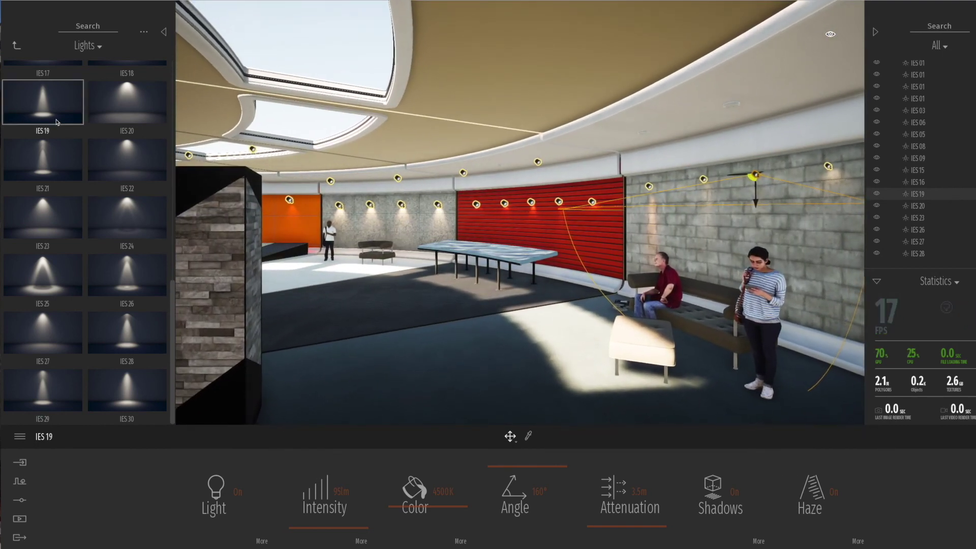
# Step: Drop a new IES light onto the floor, lift it slightly, and adjust its cone and intensity
pyautogui.moveTo(109, 106); pyautogui.dragTo(420, 396)
pyautogui.moveTo(420, 358); pyautogui.dragTo(420, 331)
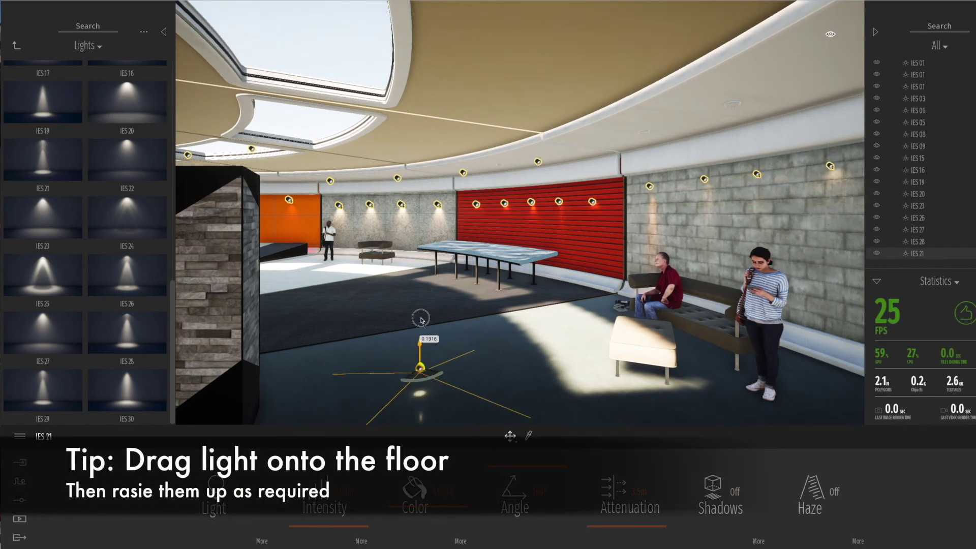
pyautogui.moveTo(488, 469); pyautogui.dragTo(489, 502)
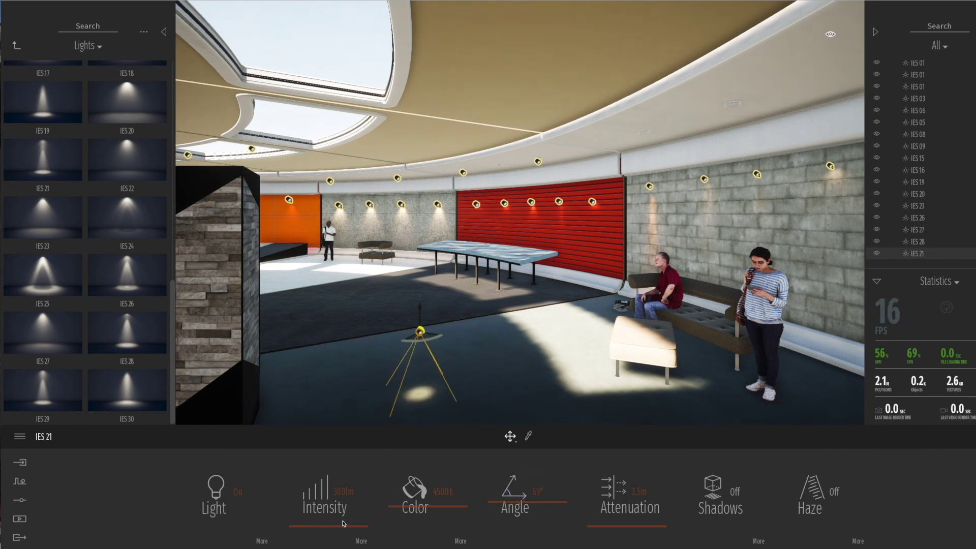
pyautogui.moveTo(343, 527); pyautogui.dragTo(342, 520)
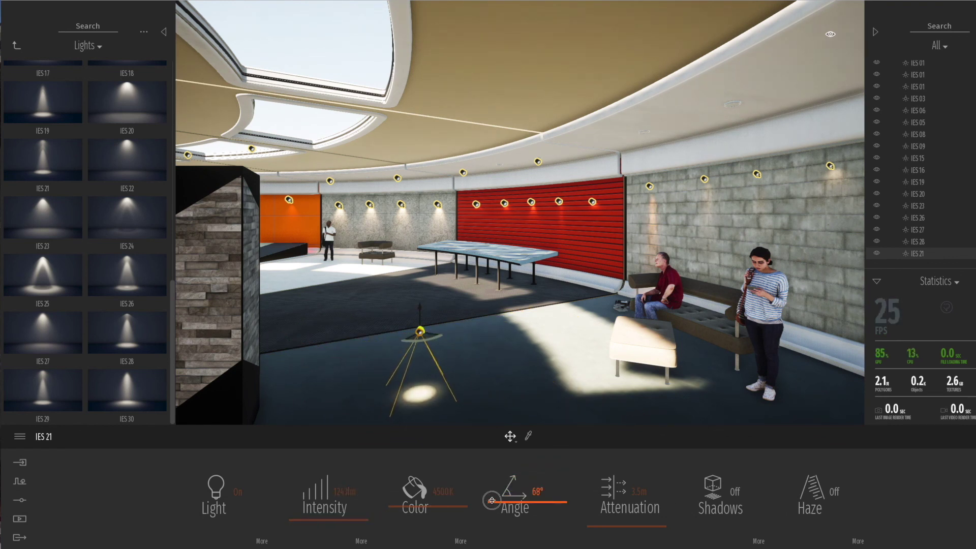
pyautogui.moveTo(492, 501); pyautogui.dragTo(491, 492)
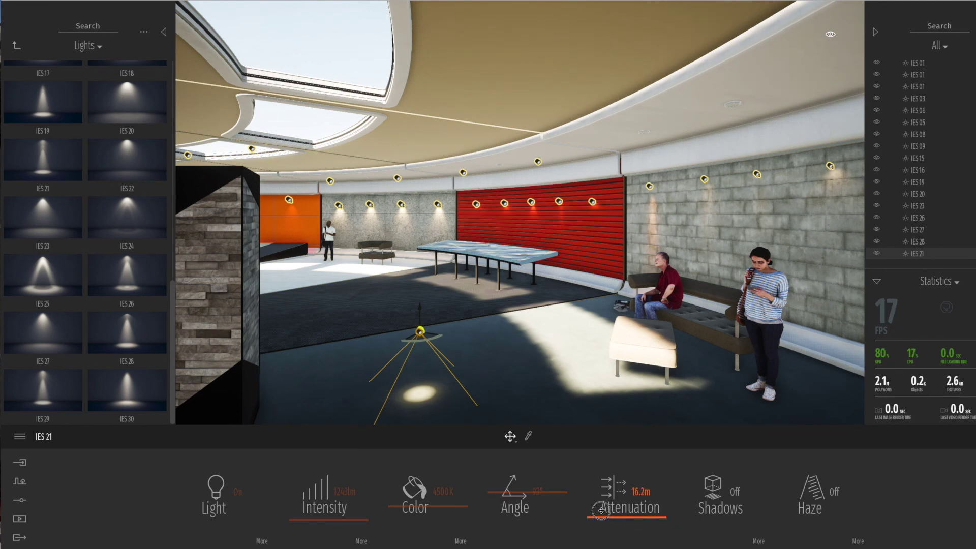
# Step: Raise the light near the ceiling with a 50° cone at 3049 lm
pyautogui.moveTo(421, 310); pyautogui.dragTo(433, 215)
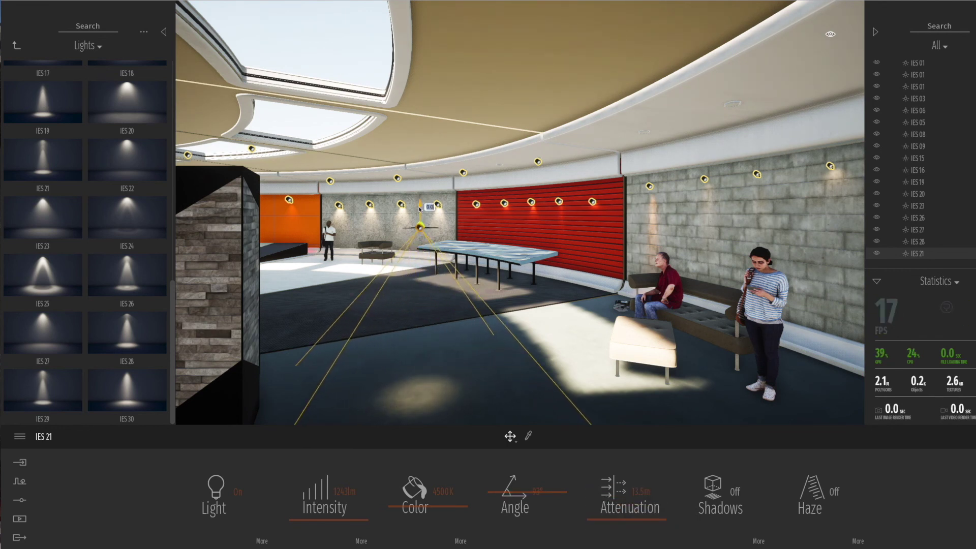
pyautogui.moveTo(421, 172); pyautogui.dragTo(426, 134)
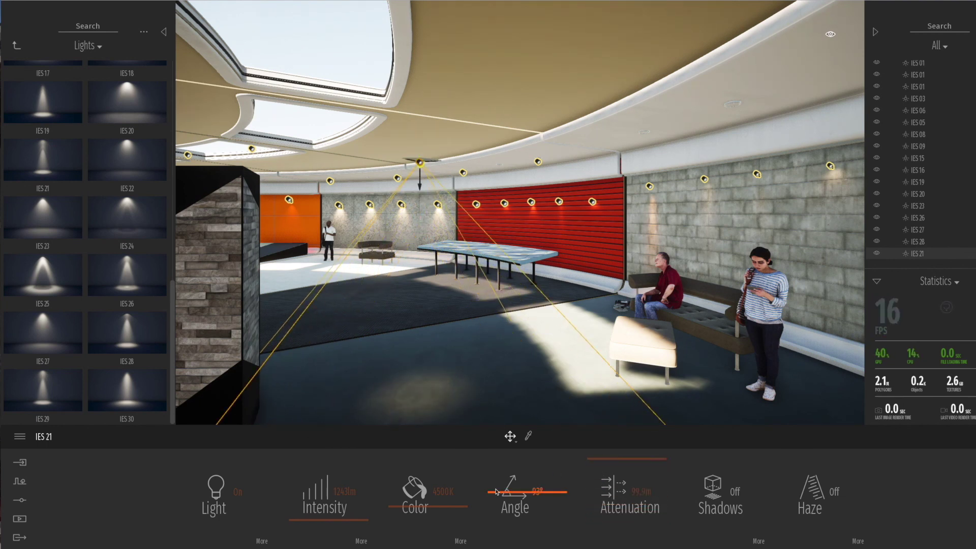
pyautogui.moveTo(496, 491); pyautogui.dragTo(473, 501)
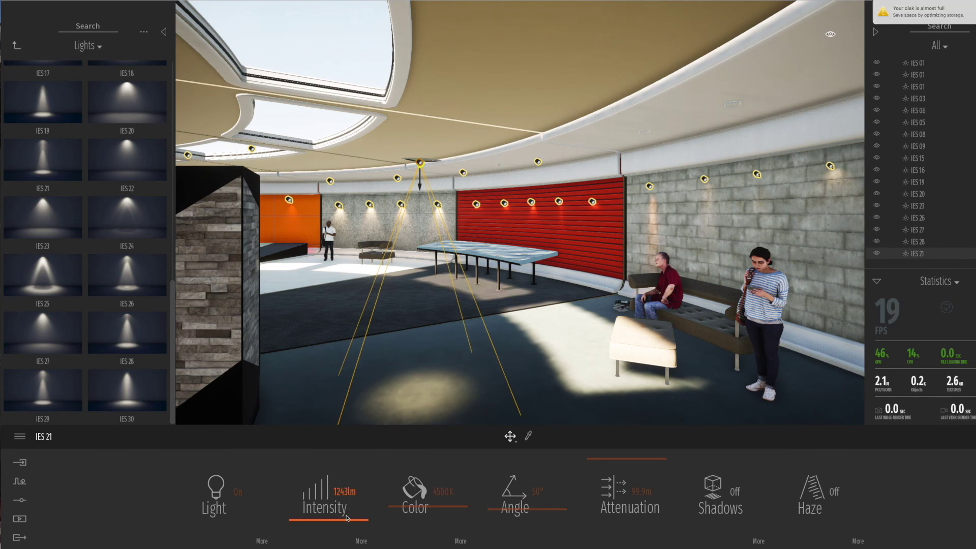
pyautogui.moveTo(345, 522); pyautogui.dragTo(346, 506)
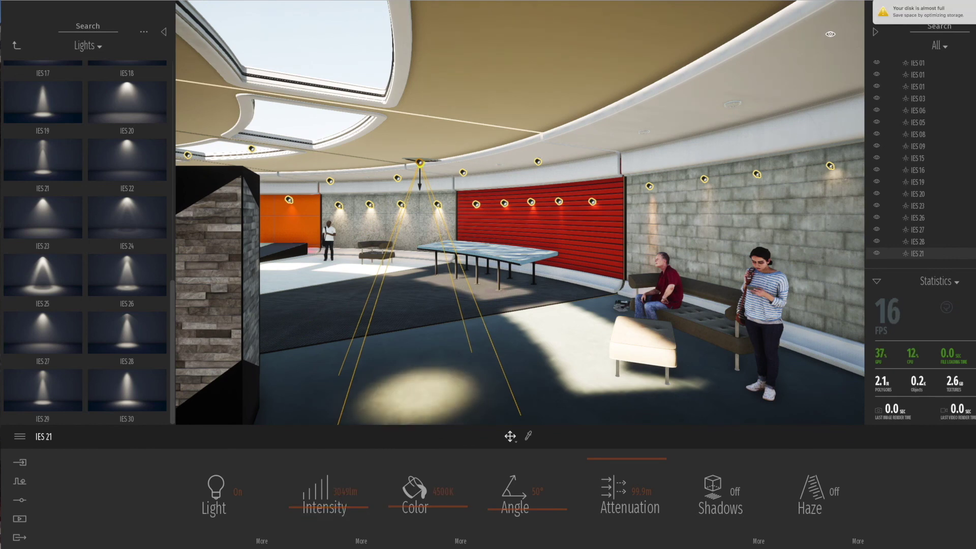
pyautogui.moveTo(520, 212); pyautogui.dragTo(549, 250, button='right')
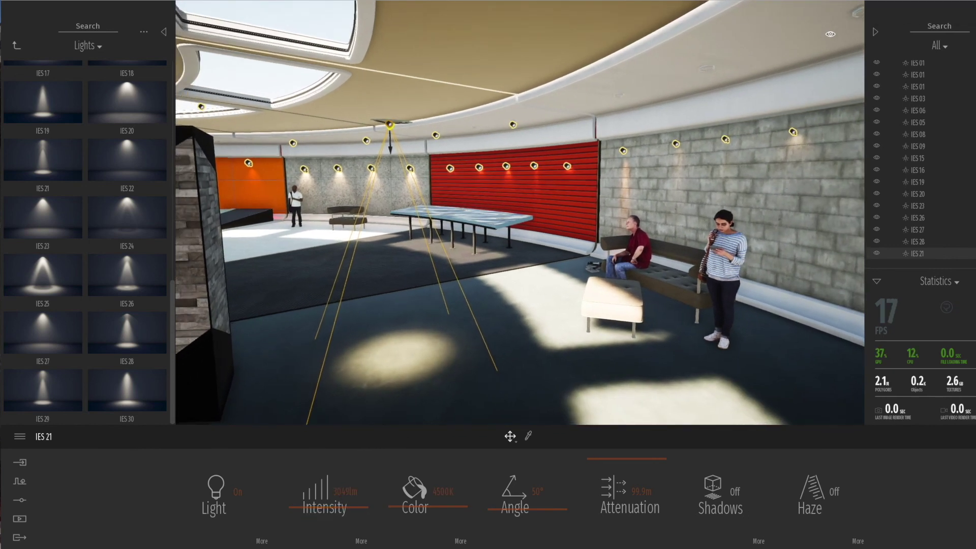